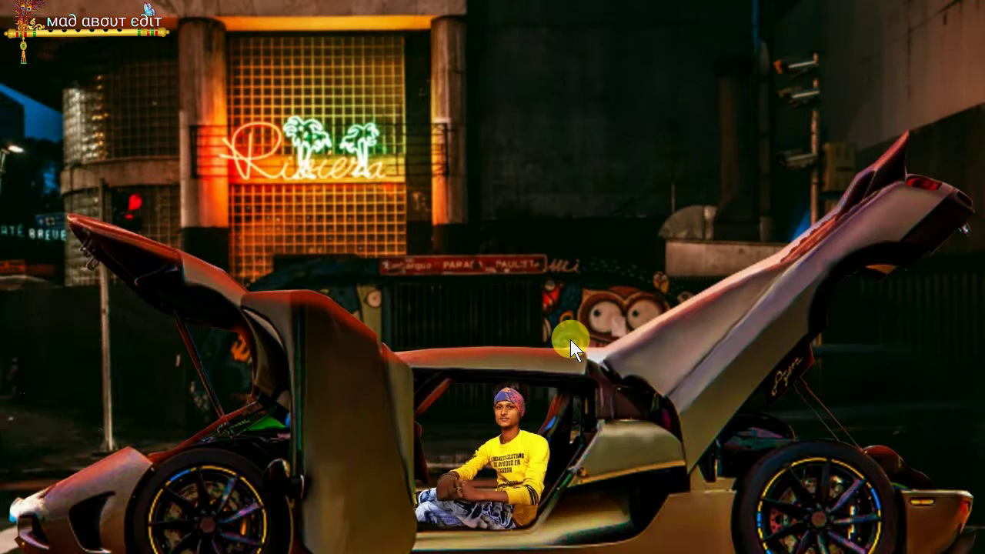
Refresh the desktop from its right-click menu before returning to Photoshop.
{"action": "right_click", "coordinate": [570, 340]}
{"action": "left_click", "coordinate": [590, 381]}
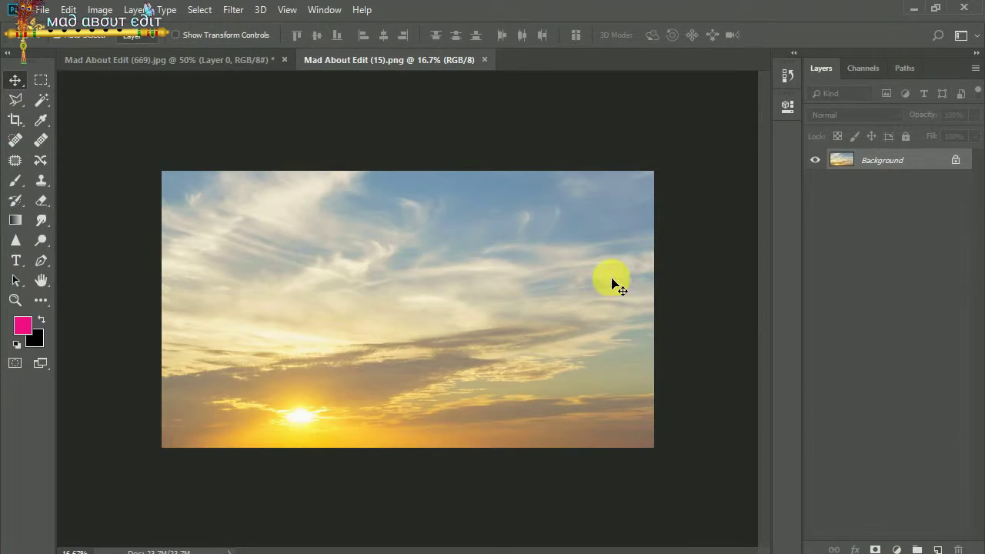
Unlock the sky's background layer and drag it into the 669.jpg document.
{"action": "left_click", "coordinate": [237, 60]}
{"action": "left_click", "coordinate": [369, 60]}
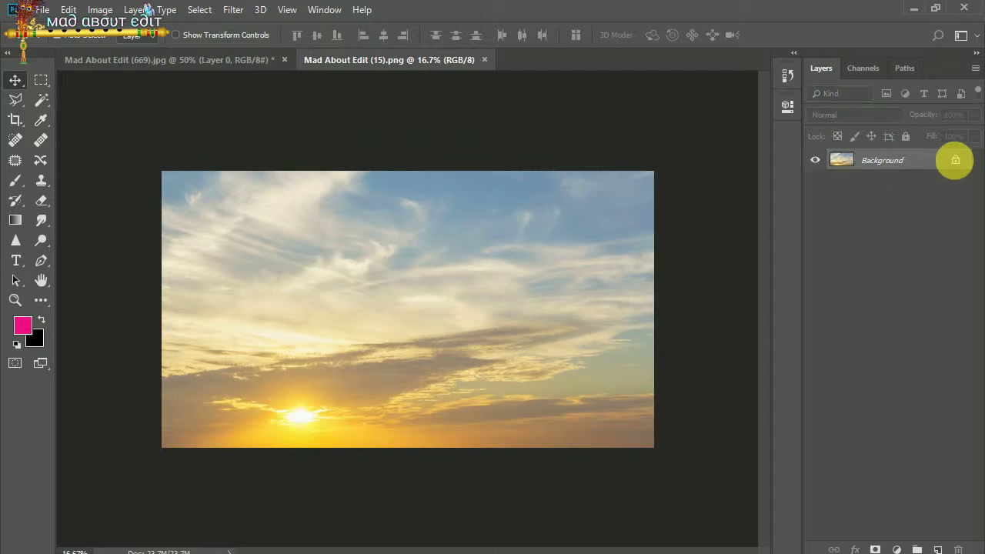
{"action": "left_click", "coordinate": [955, 160]}
{"action": "mouse_move", "coordinate": [626, 220]}
{"action": "left_mouse_down"}
{"action": "mouse_move", "coordinate": [415, 261]}
{"action": "mouse_move", "coordinate": [435, 249]}
{"action": "left_mouse_up"}
Close the sky image without saving and zoom out on the composite.
{"action": "left_click", "coordinate": [435, 65]}
{"action": "left_click", "coordinate": [524, 60]}
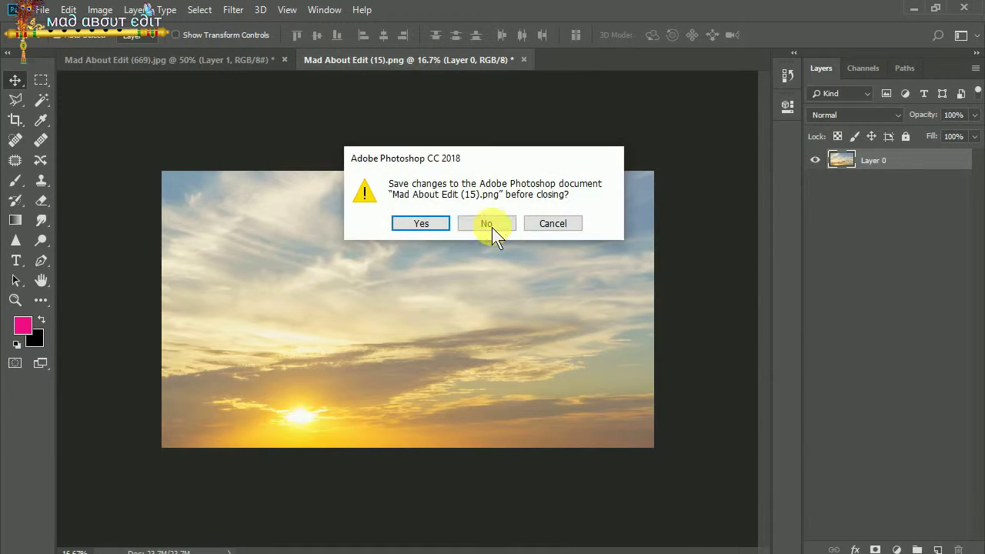
{"action": "left_click", "coordinate": [492, 227]}
{"action": "key", "text": "ctrl+minus"}
{"action": "key", "text": "ctrl+minus"}
{"action": "key", "text": "ctrl+minus"}
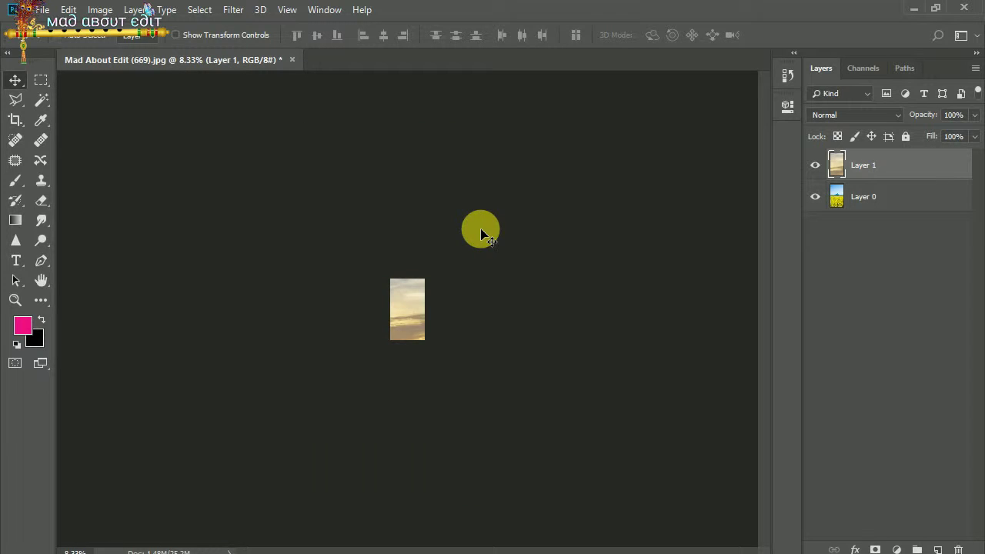
Scale the sky layer down to the canvas width with Free Transform, then zoom in.
{"action": "key", "text": "ctrl+t"}
{"action": "mouse_move", "coordinate": [286, 230]}
{"action": "left_mouse_down"}
{"action": "mouse_move", "coordinate": [375, 300]}
{"action": "mouse_move", "coordinate": [389, 282]}
{"action": "left_mouse_up"}
{"action": "left_click", "coordinate": [695, 35]}
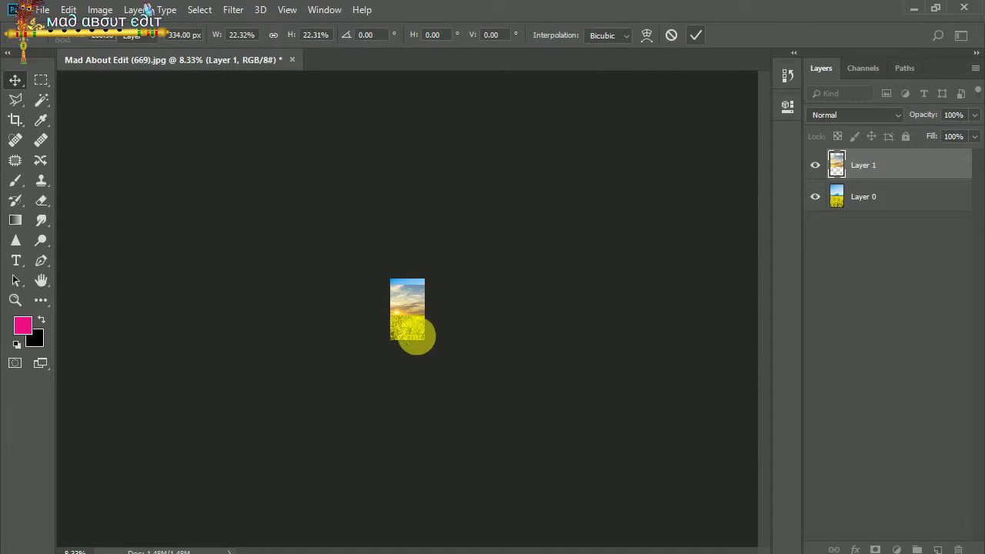
{"action": "key", "text": "ctrl+plus"}
{"action": "key", "text": "ctrl+plus"}
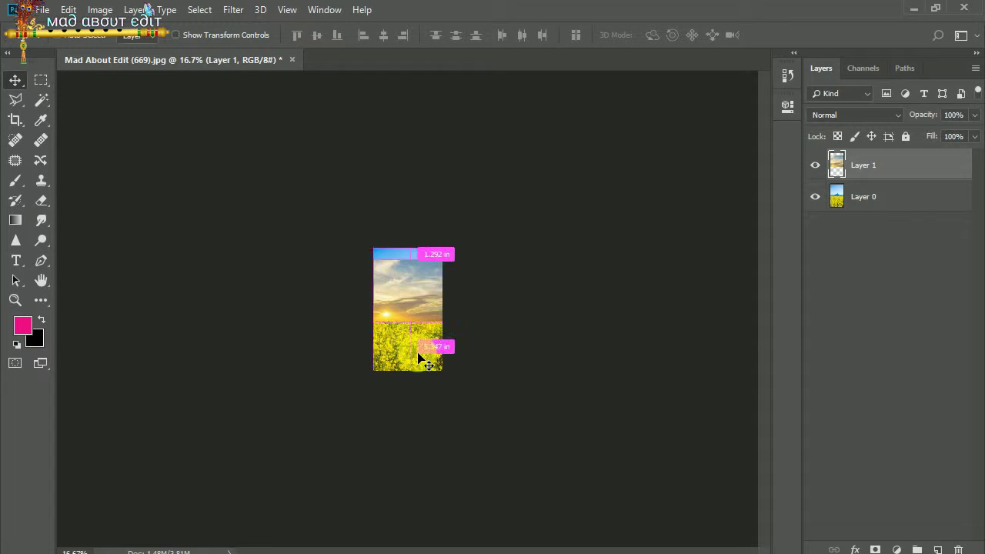
{"action": "key", "text": "ctrl+plus"}
{"action": "key", "text": "ctrl+plus"}
{"action": "key", "text": "ctrl+plus"}
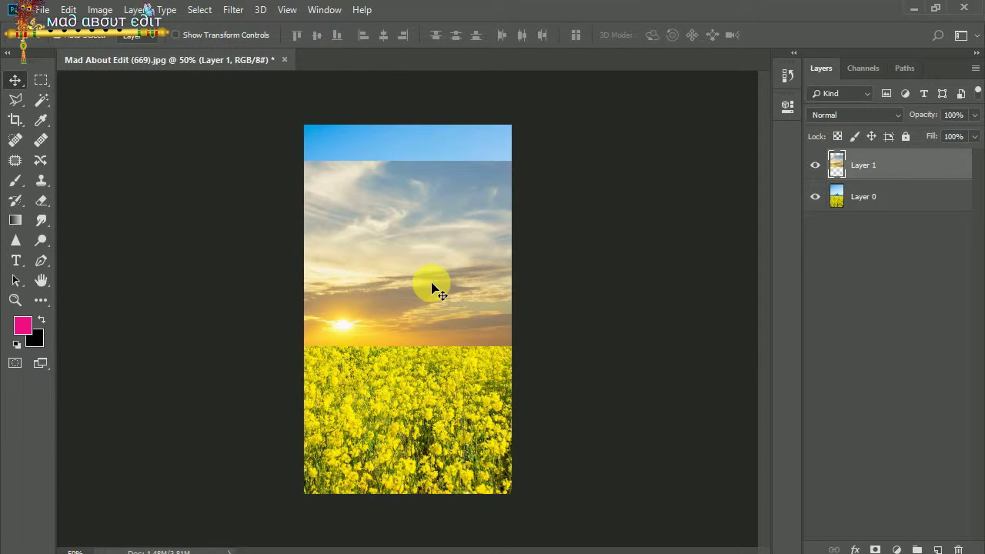
Apply Image Rotation 90° CW by mistake, then undo it.
{"action": "right_click", "coordinate": [435, 291]}
{"action": "left_click", "coordinate": [100, 9]}
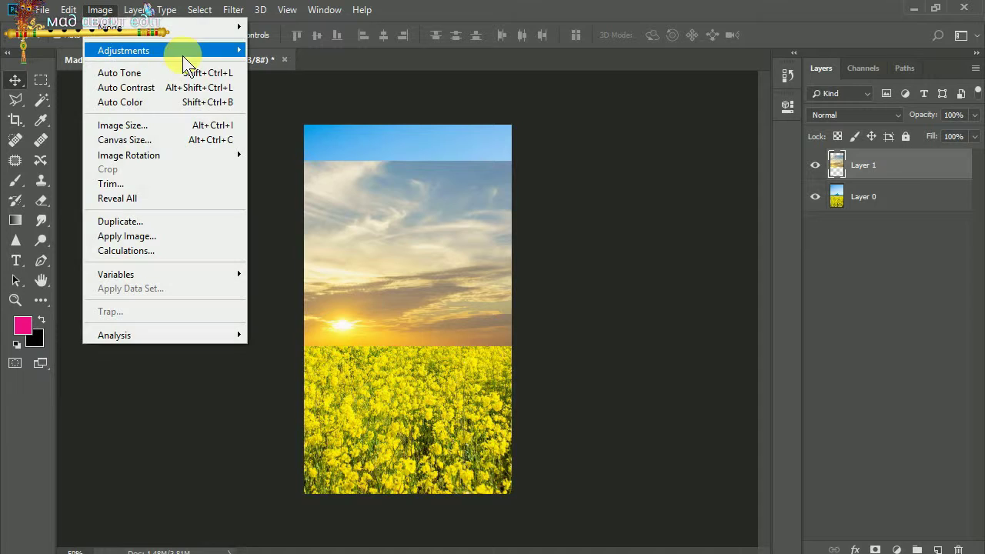
{"action": "mouse_move", "coordinate": [128, 155]}
{"action": "left_click", "coordinate": [270, 169]}
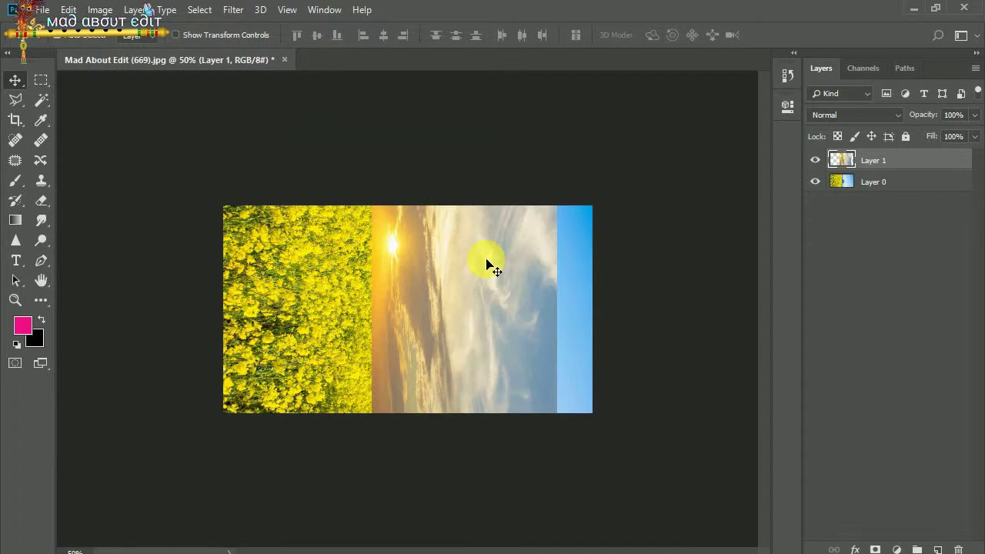
{"action": "key", "text": "ctrl+z"}
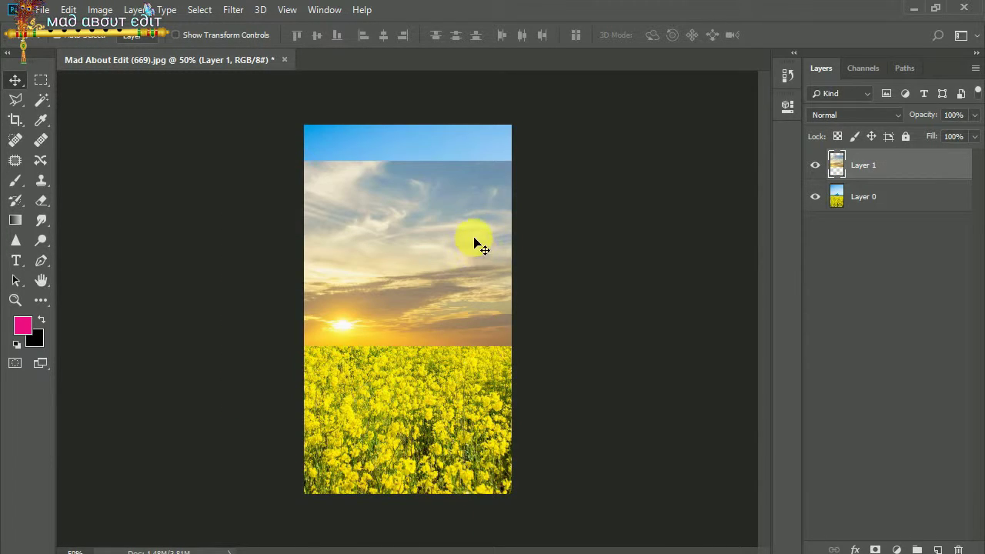
Rotate the sky layer in Free Transform and shift it up and left.
{"action": "left_click_drag", "start_coordinate": [477, 244], "coordinate": [492, 218]}
{"action": "key", "text": "ctrl+t"}
{"action": "mouse_move", "coordinate": [622, 125]}
{"action": "left_mouse_down"}
{"action": "mouse_move", "coordinate": [335, 350]}
{"action": "mouse_move", "coordinate": [282, 356]}
{"action": "left_mouse_up"}
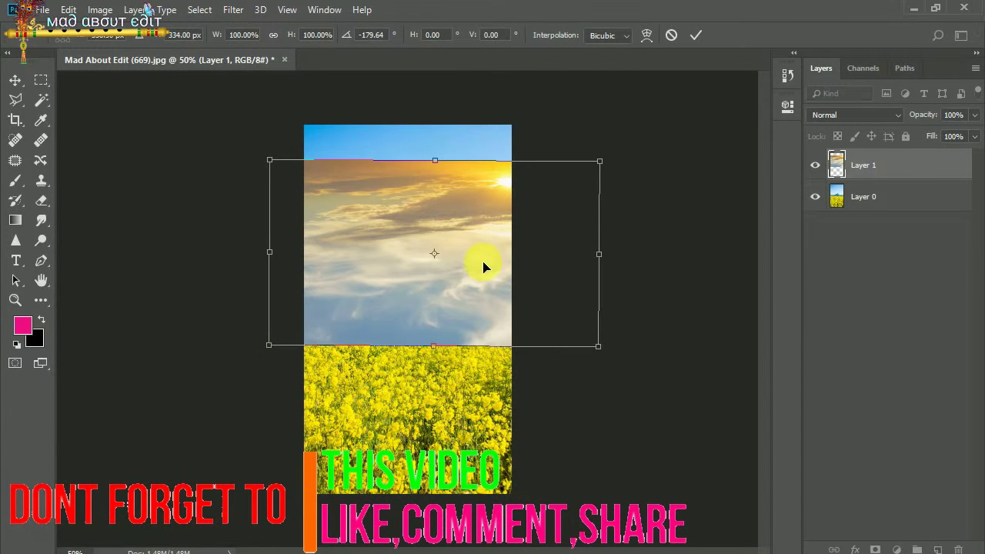
{"action": "left_click_drag", "start_coordinate": [484, 266], "coordinate": [444, 242]}
Flip the sky layer vertically and horizontally.
{"action": "right_click", "coordinate": [460, 185]}
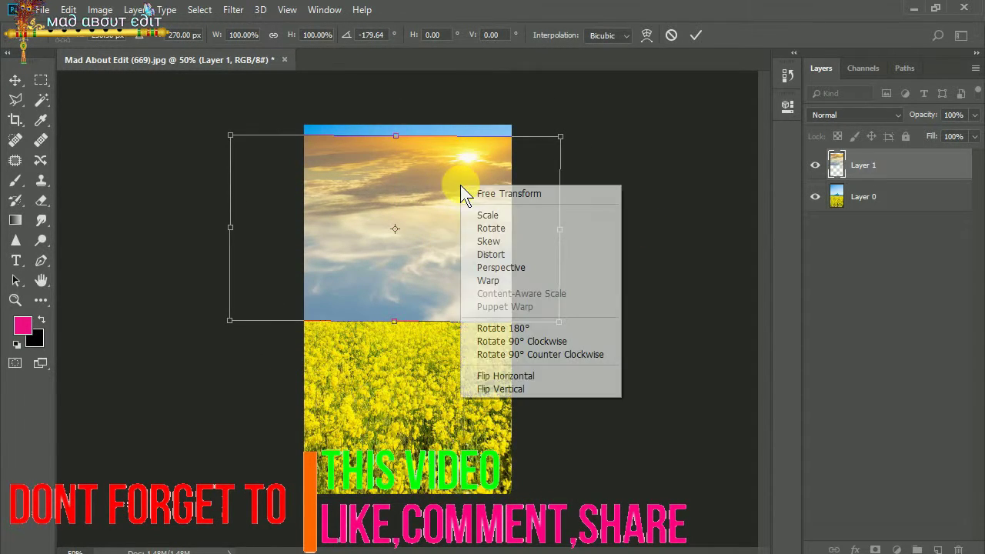
{"action": "left_click", "coordinate": [497, 396]}
{"action": "right_click", "coordinate": [462, 232]}
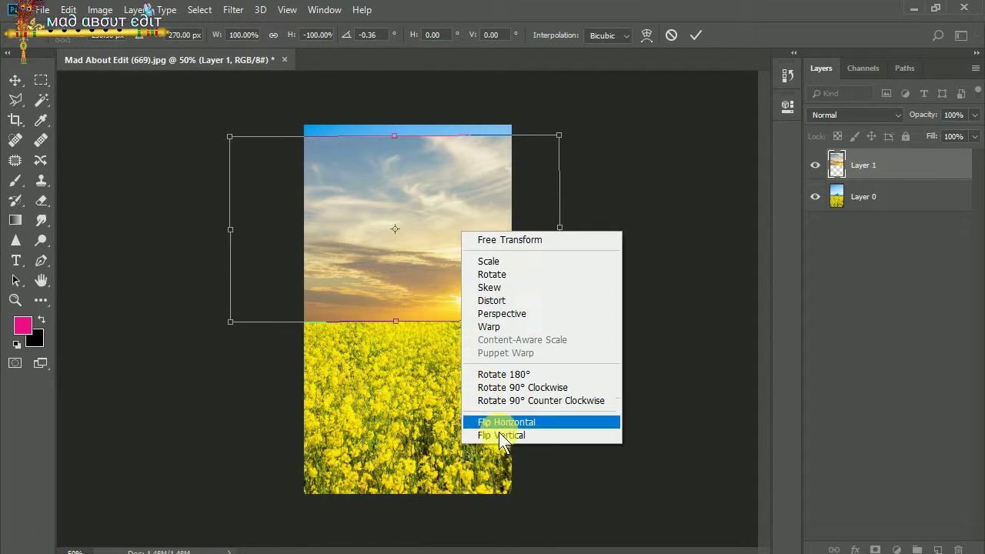
{"action": "left_click", "coordinate": [524, 432]}
{"action": "right_click", "coordinate": [455, 185]}
{"action": "left_click", "coordinate": [485, 377]}
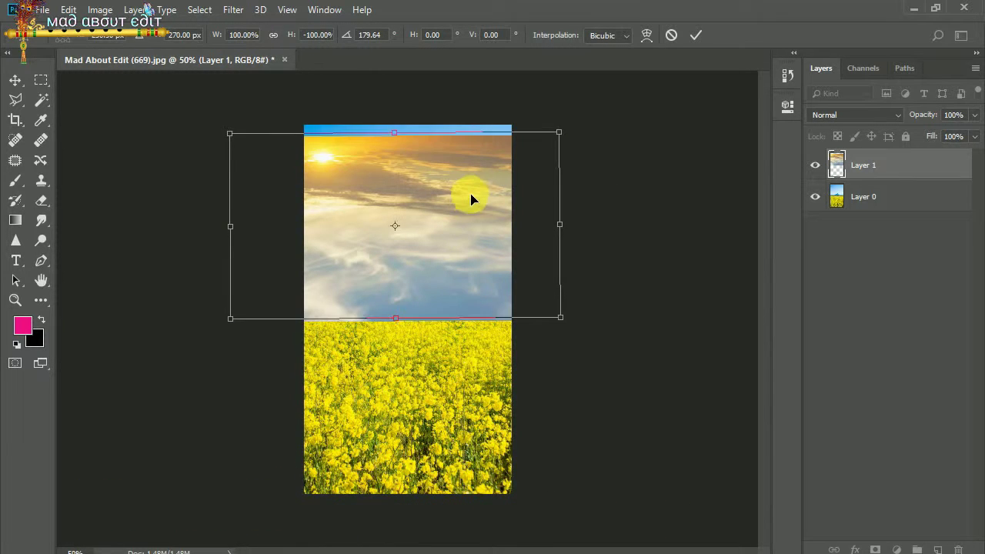
Widen the sky slightly, lower it to meet the flower horizon, and commit.
{"action": "left_click_drag", "start_coordinate": [466, 204], "coordinate": [480, 191]}
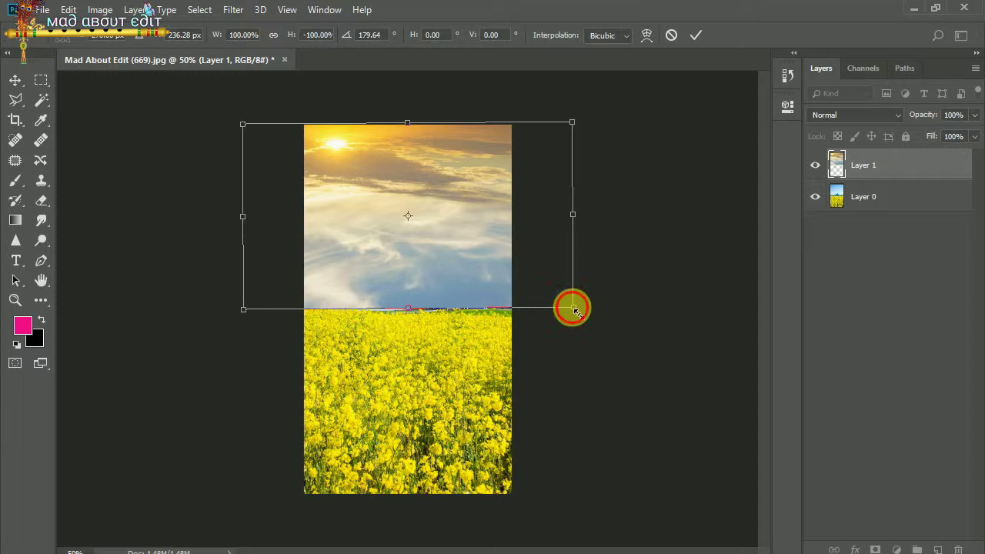
{"action": "left_click_drag", "start_coordinate": [573, 310], "coordinate": [594, 315]}
{"action": "mouse_move", "coordinate": [508, 246]}
{"action": "left_mouse_down"}
{"action": "mouse_move", "coordinate": [508, 314]}
{"action": "mouse_move", "coordinate": [506, 304]}
{"action": "left_mouse_up"}
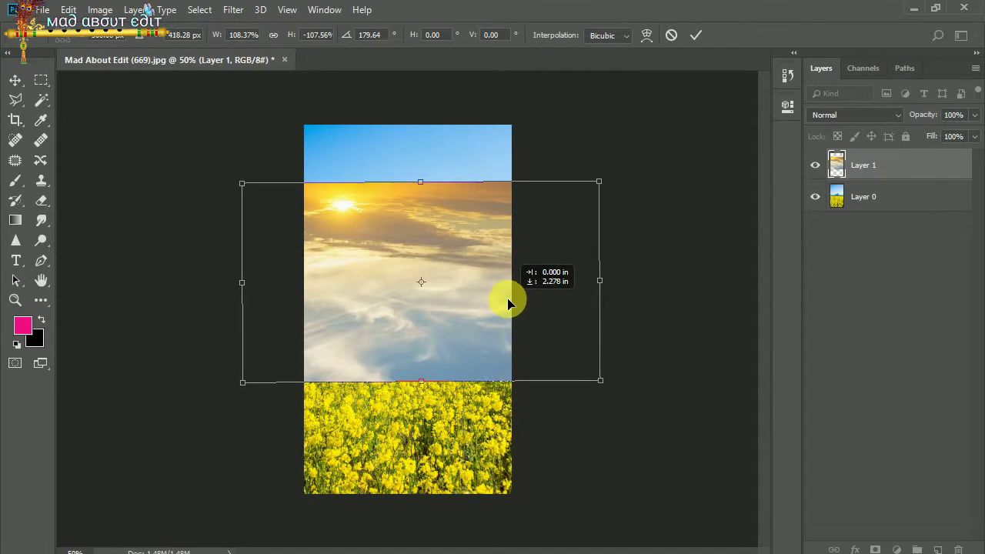
{"action": "left_click", "coordinate": [695, 34]}
Duplicate the sky layer, move the copy up, and place it below Layer 1.
{"action": "right_click", "coordinate": [816, 164]}
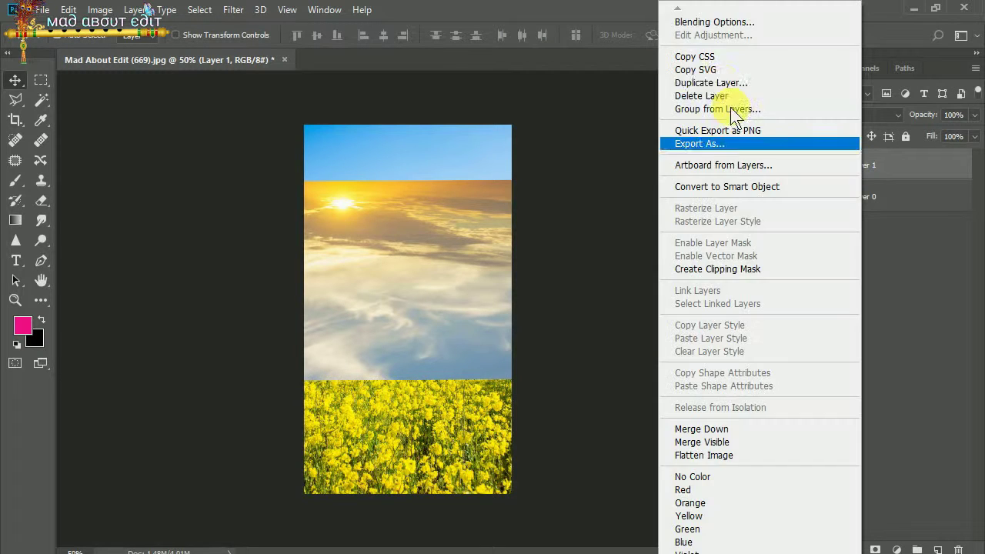
{"action": "left_click", "coordinate": [722, 83]}
{"action": "left_click", "coordinate": [620, 148]}
{"action": "left_click_drag", "start_coordinate": [438, 233], "coordinate": [435, 111]}
{"action": "left_click_drag", "start_coordinate": [862, 164], "coordinate": [859, 201]}
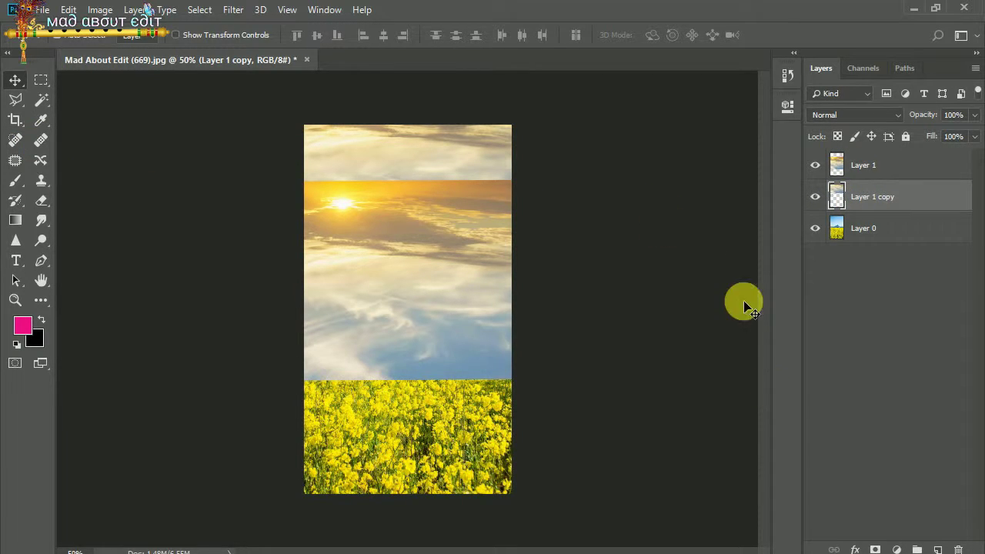
Add a layer mask to Layer 1 copy, then select and briefly hide Layer 1.
{"action": "left_click", "coordinate": [885, 549]}
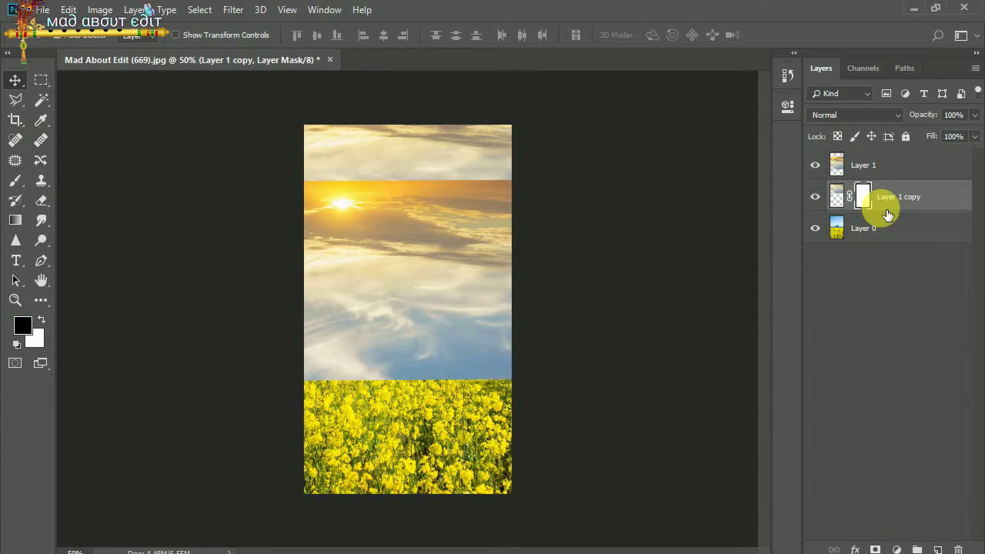
{"action": "left_click", "coordinate": [875, 166]}
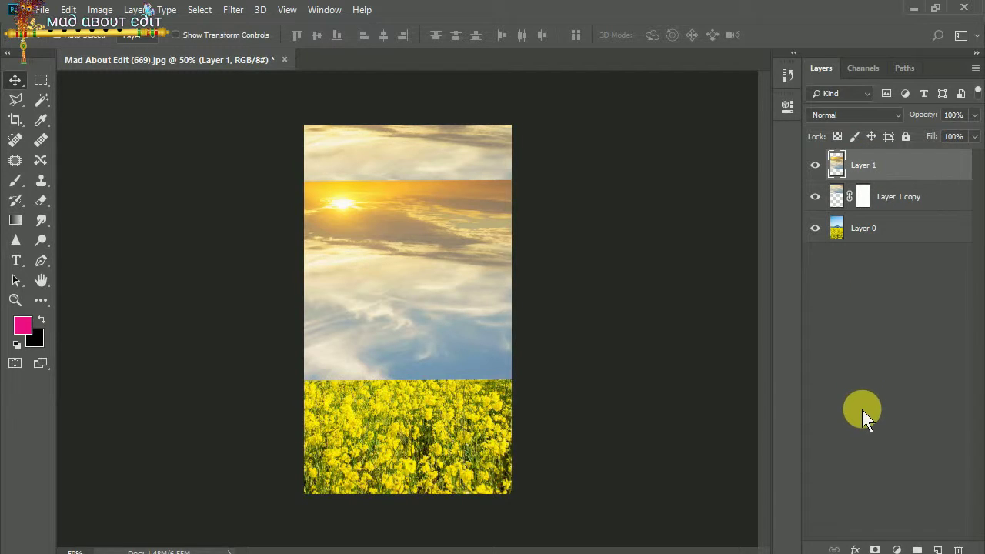
{"action": "left_click", "coordinate": [817, 168]}
Mask Layer 1 and paint out the orange band near the sun in black.
{"action": "left_click", "coordinate": [876, 548]}
{"action": "left_click", "coordinate": [16, 180]}
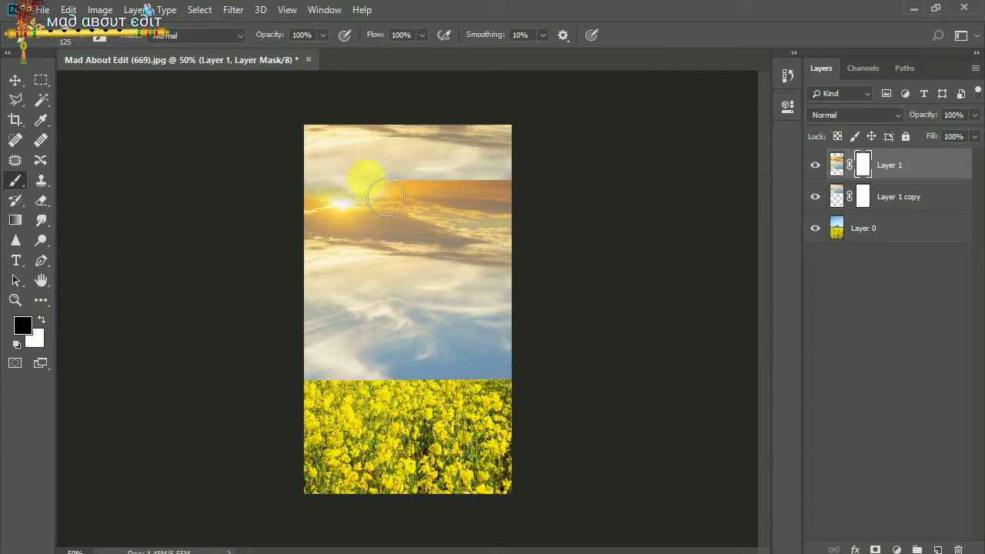
{"action": "mouse_move", "coordinate": [446, 198]}
{"action": "left_mouse_down"}
{"action": "mouse_move", "coordinate": [549, 194]}
{"action": "mouse_move", "coordinate": [497, 264]}
{"action": "mouse_move", "coordinate": [575, 303]}
{"action": "mouse_move", "coordinate": [347, 290]}
{"action": "left_mouse_up"}
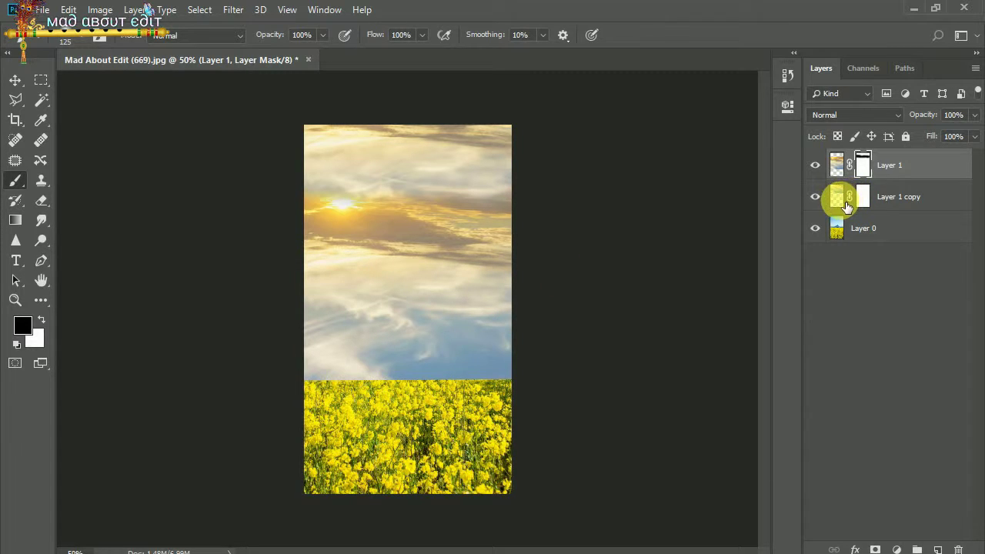
Drag Layer 1 copy lower with the Move tool to show blue sky on top.
{"action": "left_click", "coordinate": [868, 199]}
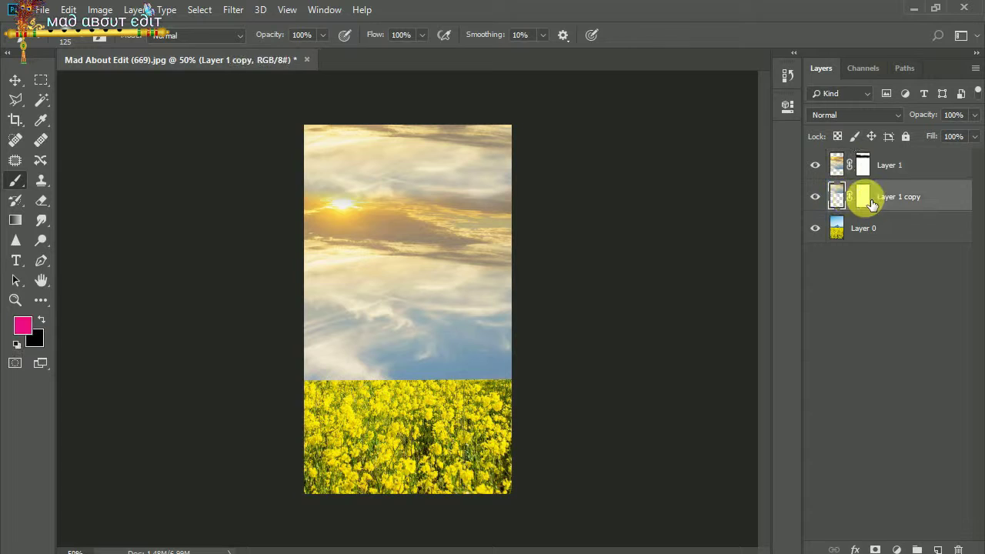
{"action": "left_click_drag", "start_coordinate": [508, 181], "coordinate": [528, 201]}
{"action": "left_click", "coordinate": [14, 80]}
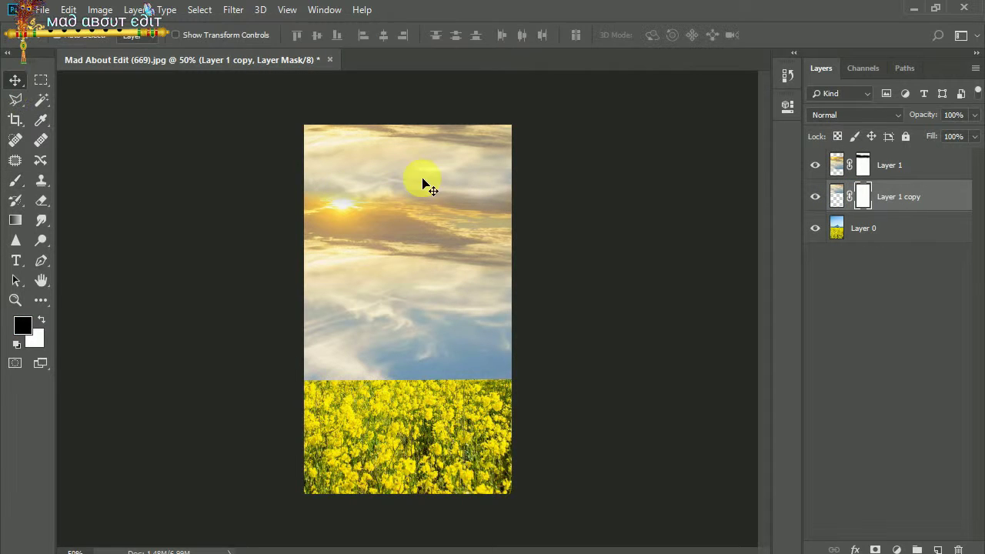
{"action": "left_click_drag", "start_coordinate": [422, 182], "coordinate": [436, 275]}
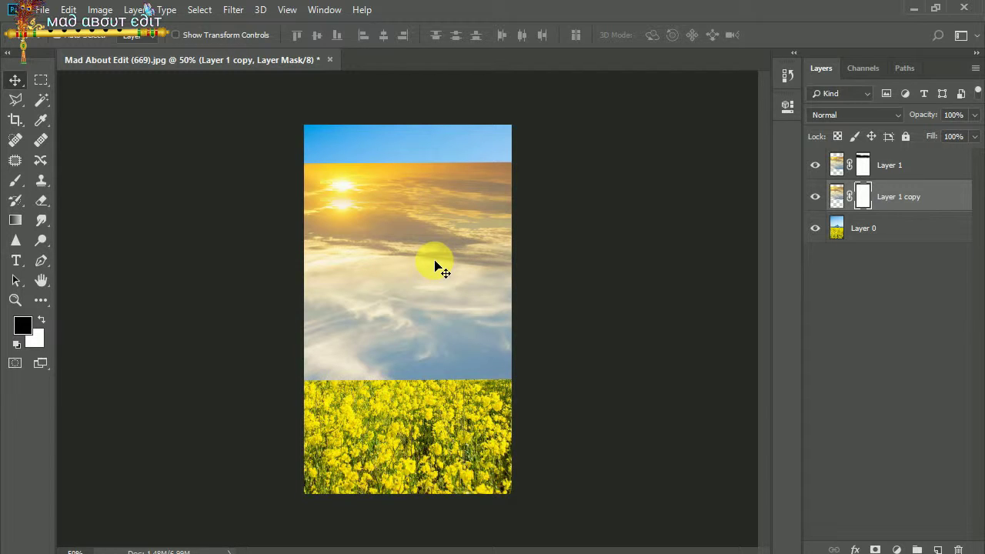
Flip Layer 1 copy vertically and move it up to fill the top.
{"action": "key", "text": "ctrl+t"}
{"action": "right_click", "coordinate": [489, 197]}
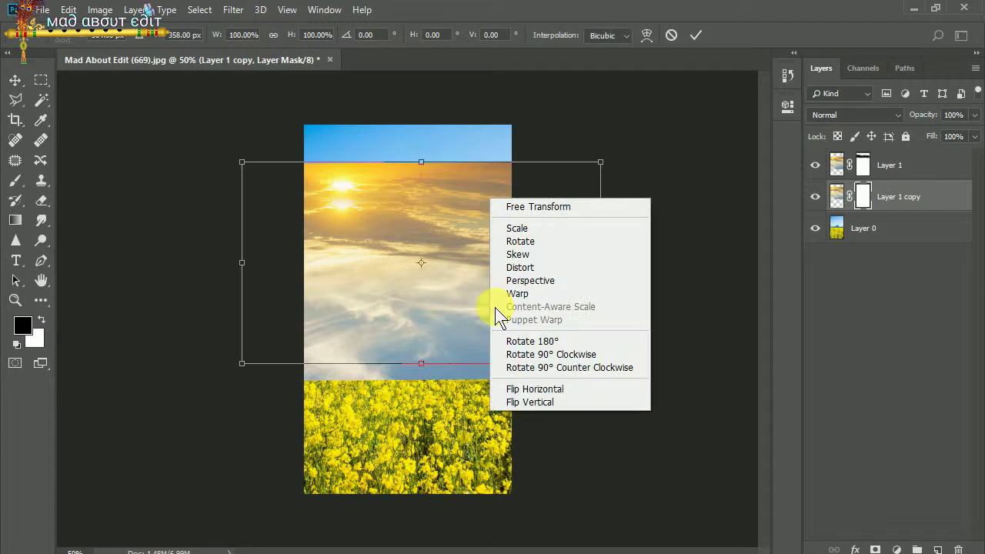
{"action": "left_click", "coordinate": [516, 404]}
{"action": "mouse_move", "coordinate": [497, 236]}
{"action": "left_mouse_down"}
{"action": "mouse_move", "coordinate": [500, 83]}
{"action": "mouse_move", "coordinate": [499, 126]}
{"action": "mouse_move", "coordinate": [497, 100]}
{"action": "mouse_move", "coordinate": [497, 111]}
{"action": "left_mouse_up"}
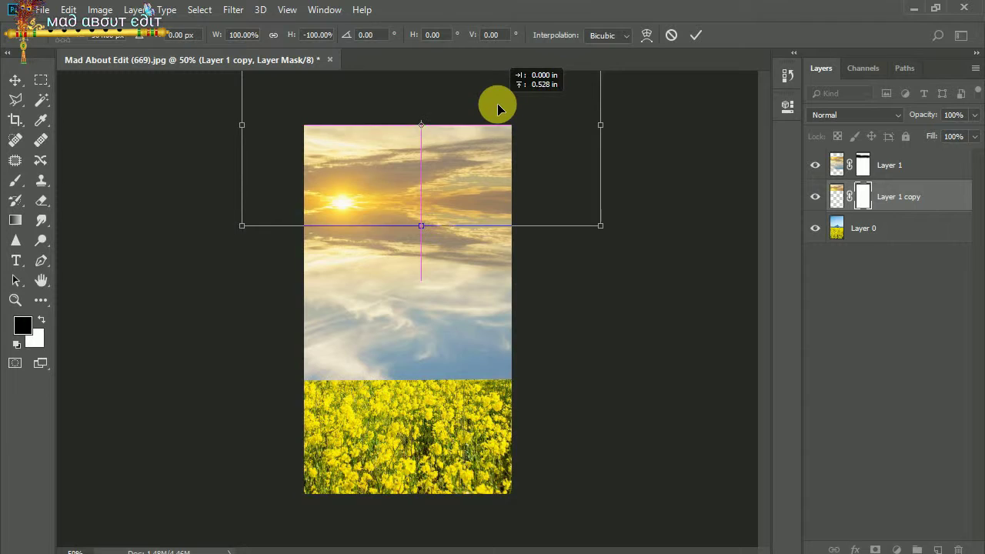
{"action": "left_click", "coordinate": [696, 35]}
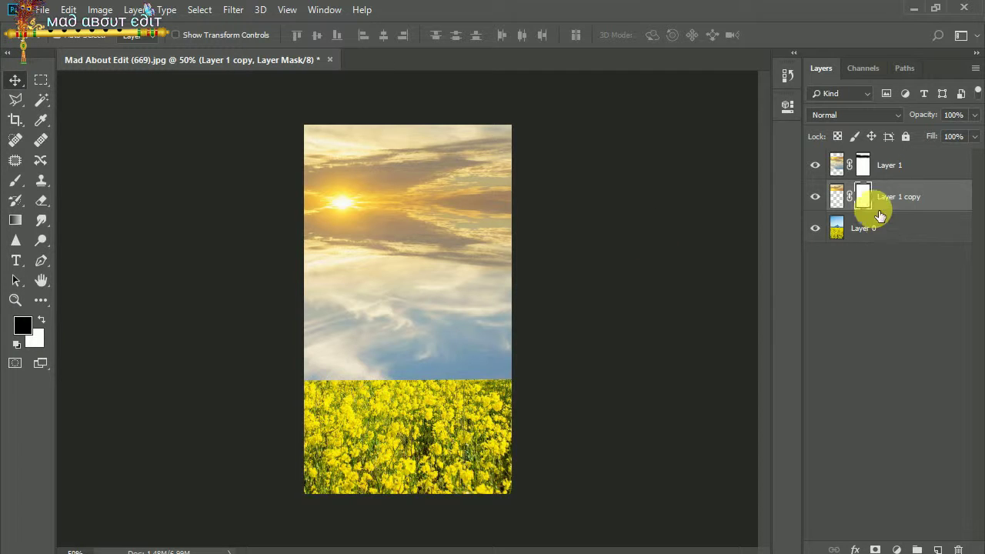
Merge Layer 1 down into Layer 1 copy, applying its mask.
{"action": "left_click", "coordinate": [892, 168]}
{"action": "right_click", "coordinate": [893, 168]}
{"action": "left_click", "coordinate": [723, 429]}
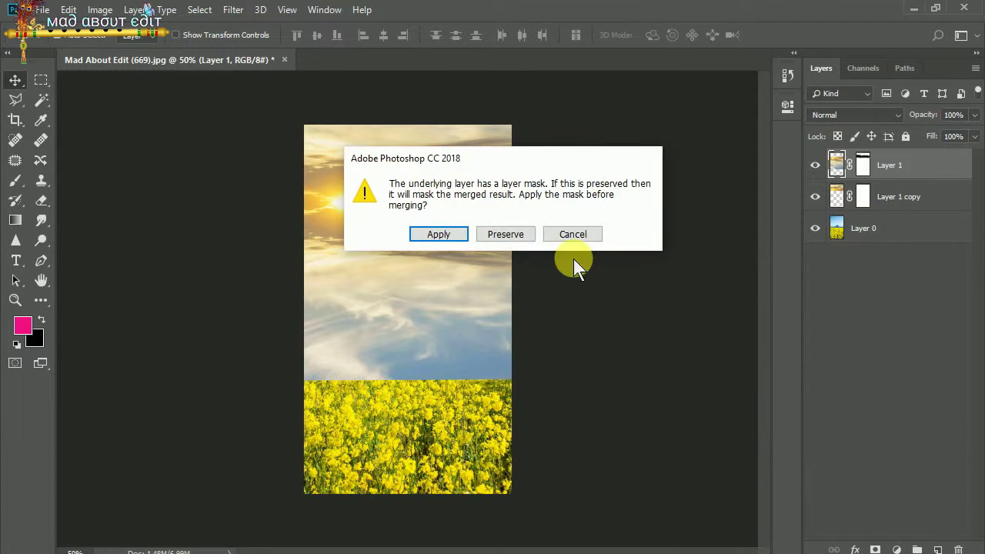
{"action": "left_click", "coordinate": [452, 233]}
Mask the merged sky over the flower field with a soft black brush, restoring 100% opacity.
{"action": "left_click", "coordinate": [815, 165]}
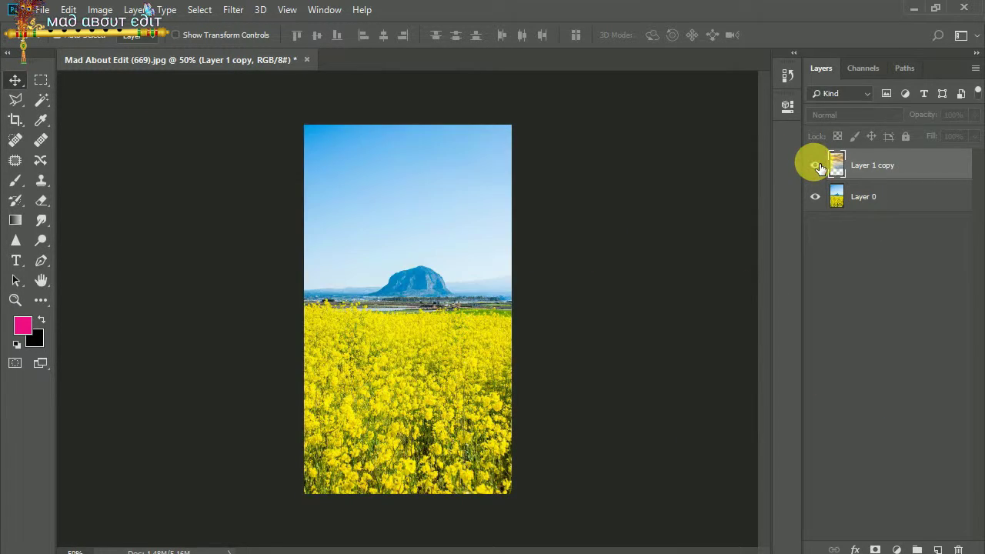
{"action": "left_click", "coordinate": [875, 550]}
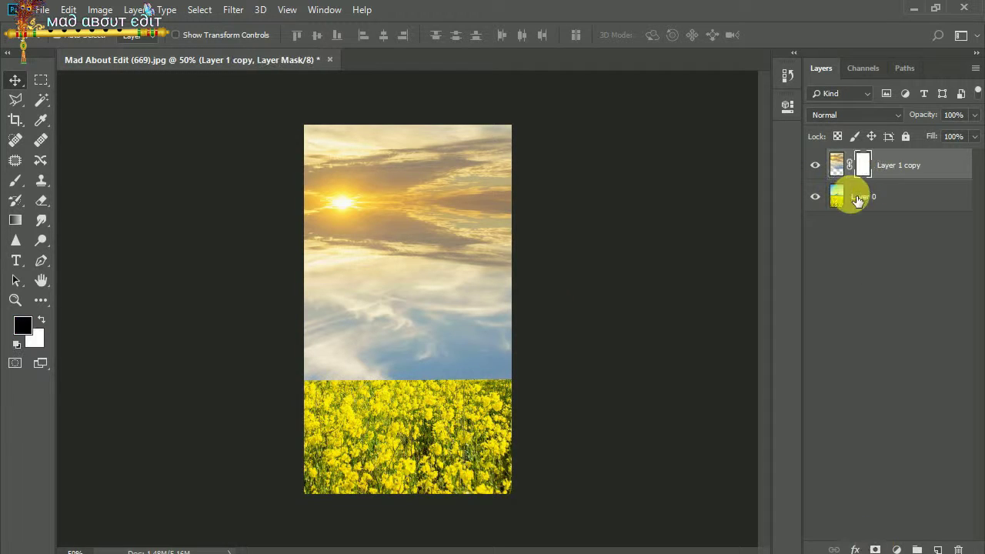
{"action": "left_click", "coordinate": [15, 180]}
{"action": "left_click_drag", "start_coordinate": [924, 115], "coordinate": [901, 167]}
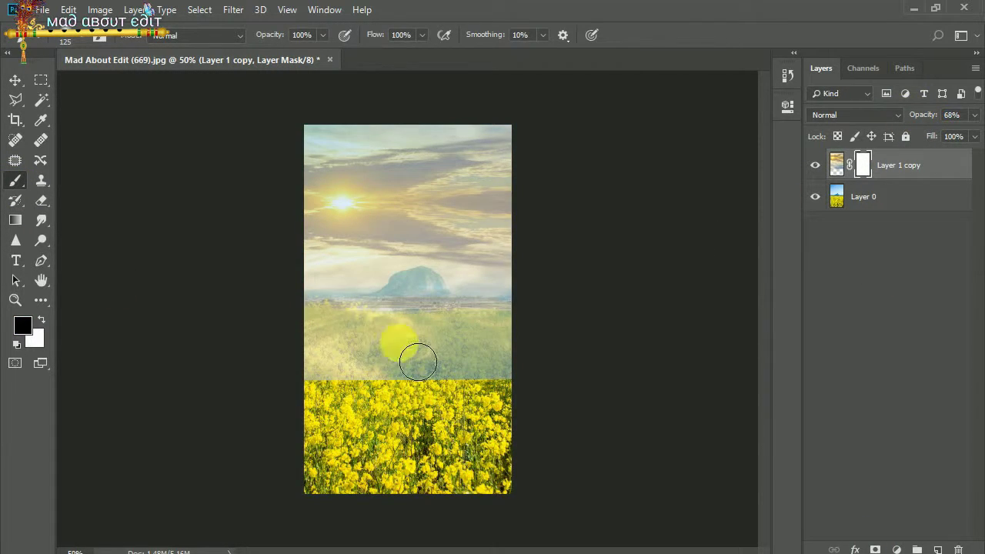
{"action": "mouse_move", "coordinate": [408, 354]}
{"action": "left_mouse_down"}
{"action": "mouse_move", "coordinate": [386, 327]}
{"action": "mouse_move", "coordinate": [477, 336]}
{"action": "mouse_move", "coordinate": [286, 351]}
{"action": "left_mouse_up"}
{"action": "mouse_move", "coordinate": [373, 348]}
{"action": "left_mouse_down"}
{"action": "mouse_move", "coordinate": [374, 323]}
{"action": "mouse_move", "coordinate": [480, 334]}
{"action": "left_mouse_up"}
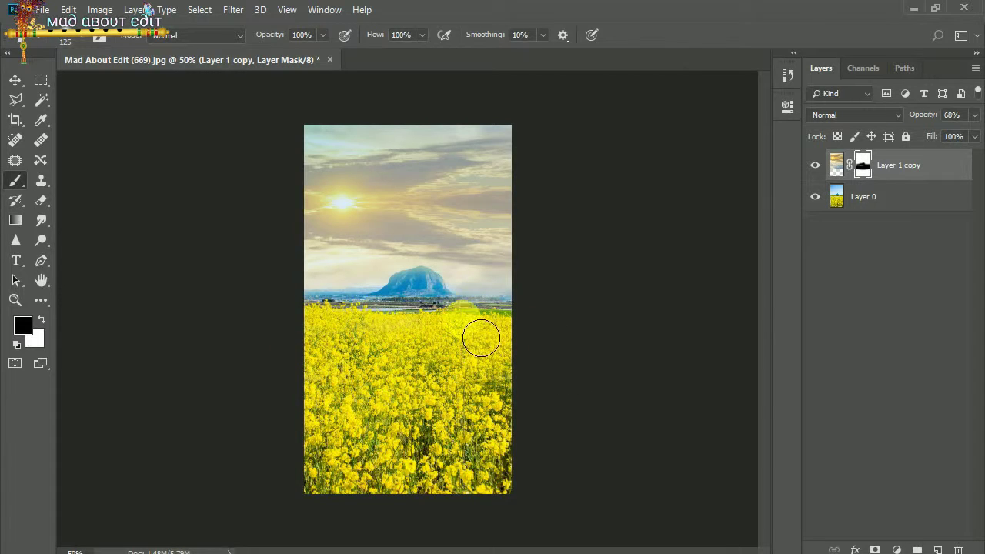
{"action": "left_click_drag", "start_coordinate": [915, 116], "coordinate": [941, 115]}
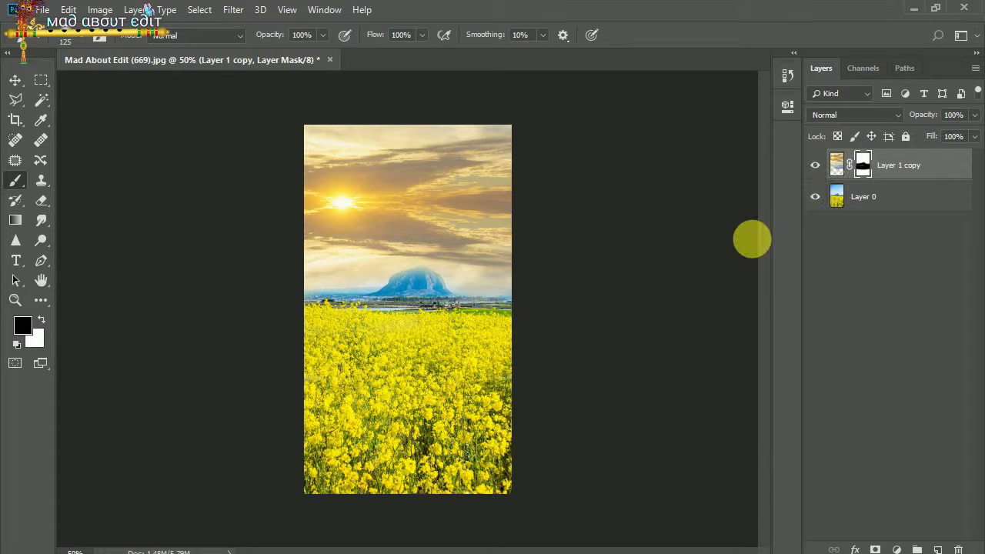
{"action": "left_click", "coordinate": [15, 80]}
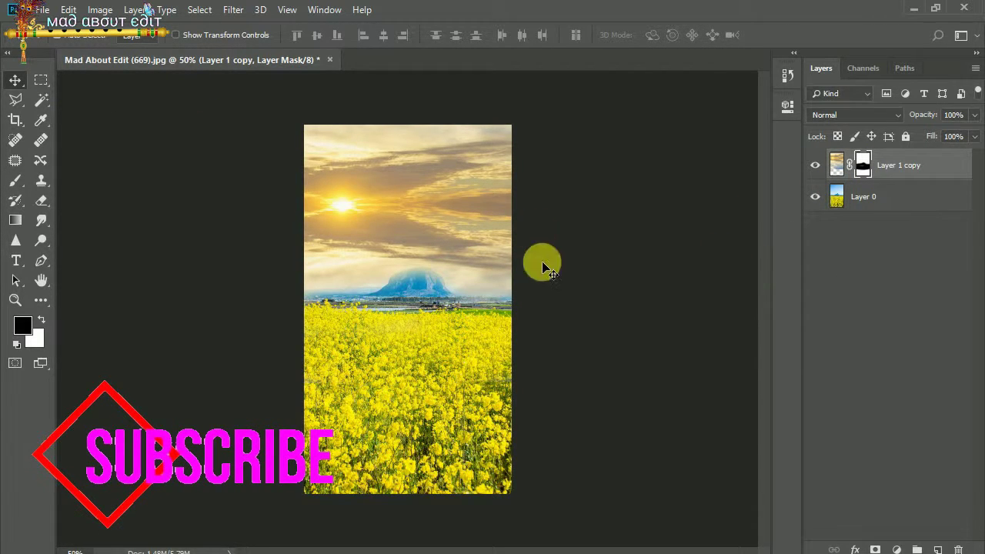
{"action": "left_click", "coordinate": [882, 196]}
Try a Color Balance adjustment on the field, then delete it.
{"action": "left_click", "coordinate": [896, 549]}
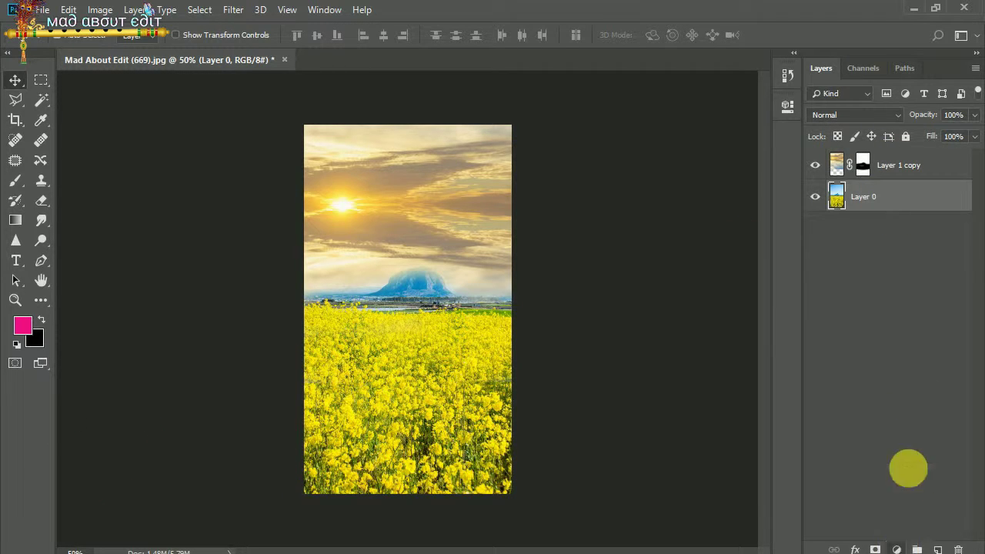
{"action": "left_click", "coordinate": [908, 412]}
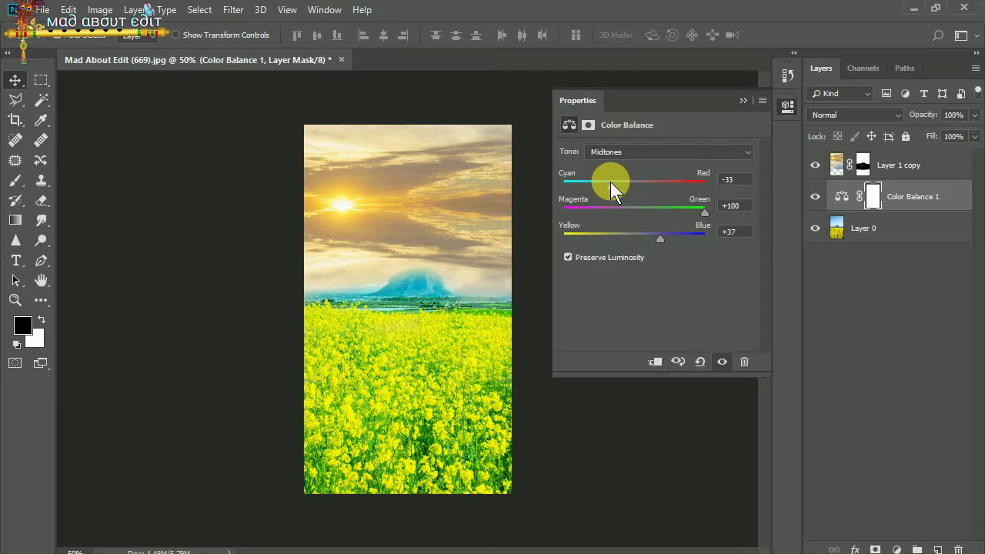
{"action": "left_click_drag", "start_coordinate": [613, 189], "coordinate": [663, 187]}
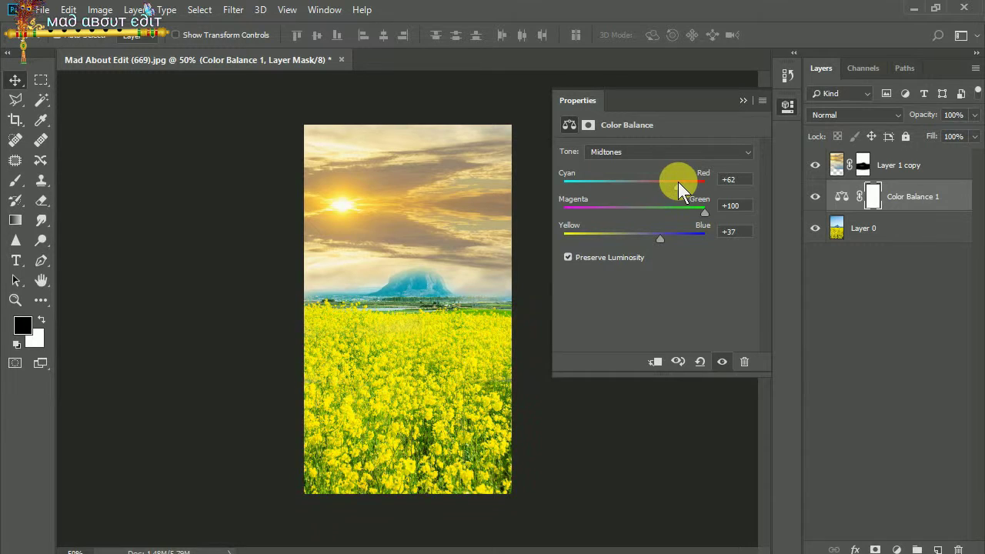
{"action": "left_click", "coordinate": [743, 100]}
{"action": "right_click", "coordinate": [904, 195]}
{"action": "left_click", "coordinate": [762, 96]}
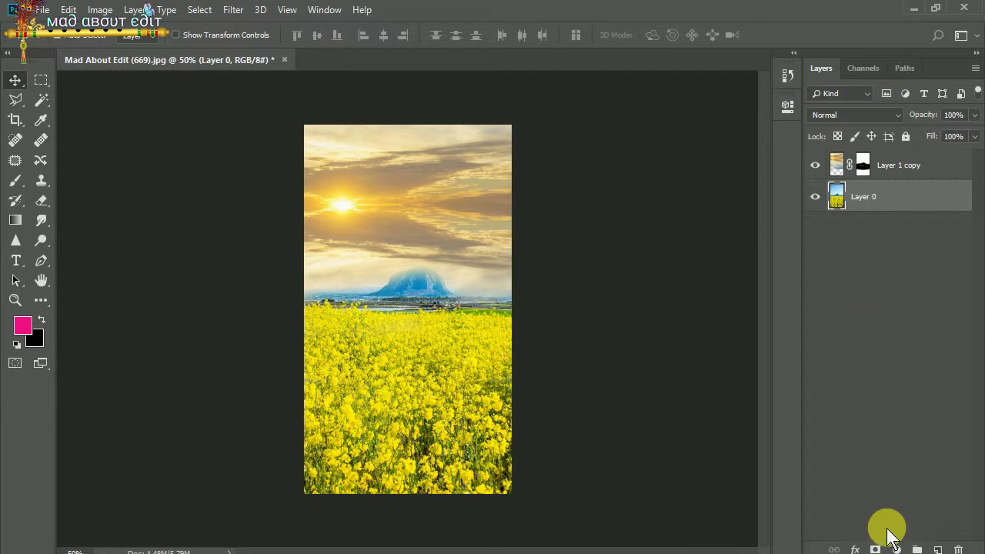
Add a Brightness/Contrast layer (-44 brightness, 57 contrast) clipped to Layer 0.
{"action": "left_click", "coordinate": [896, 549]}
{"action": "left_click", "coordinate": [911, 316]}
{"action": "left_click_drag", "start_coordinate": [655, 187], "coordinate": [636, 191]}
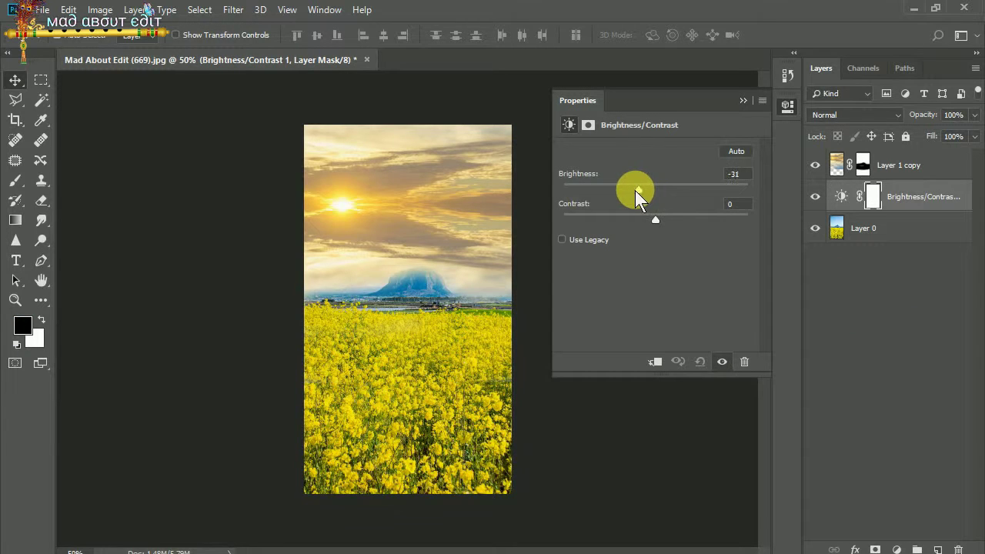
{"action": "left_click", "coordinate": [654, 361]}
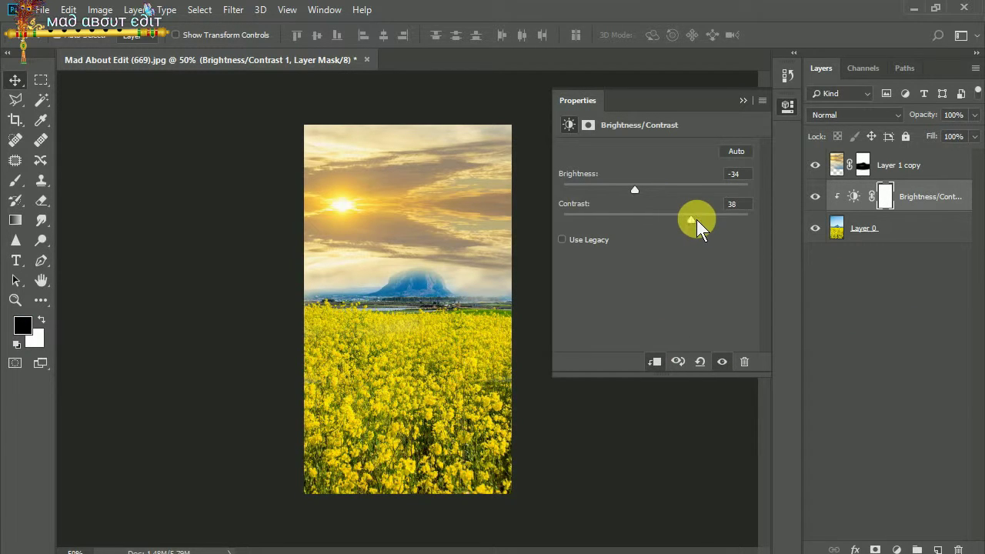
{"action": "left_click_drag", "start_coordinate": [629, 196], "coordinate": [621, 193]}
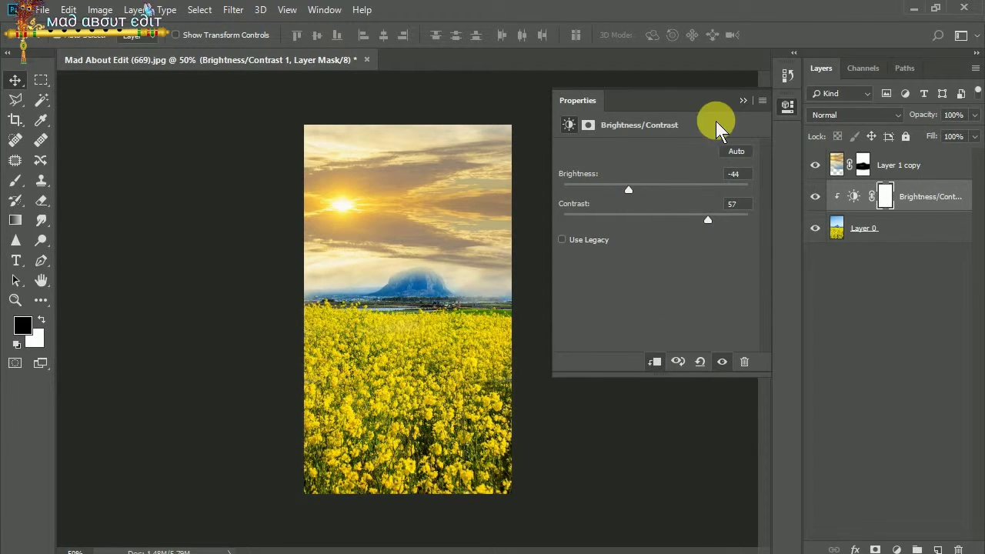
{"action": "left_click", "coordinate": [743, 100]}
Add a Brightness/Contrast layer (-11 brightness, 42 contrast) clipped to Layer 1 copy.
{"action": "left_click", "coordinate": [888, 163]}
{"action": "left_click", "coordinate": [896, 550]}
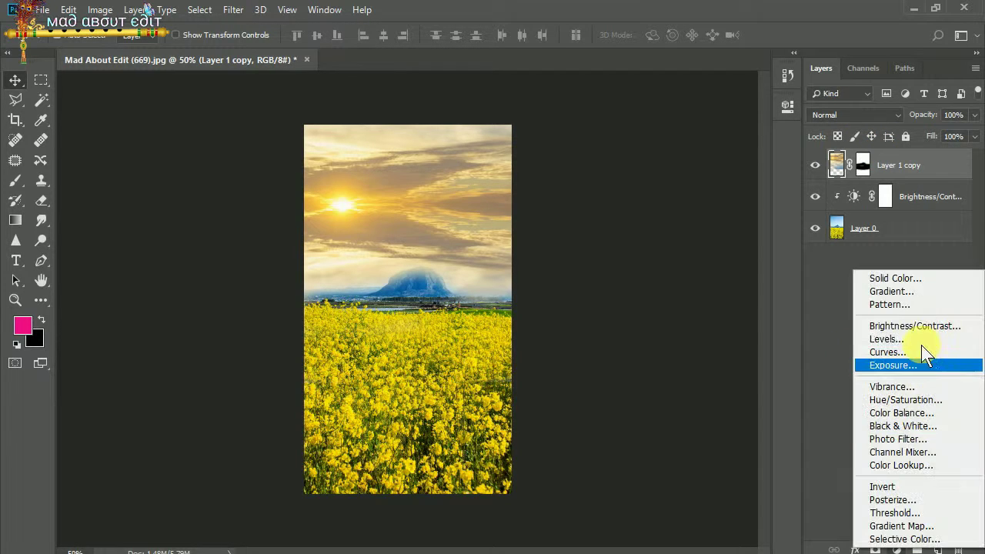
{"action": "left_click", "coordinate": [911, 308]}
{"action": "left_click", "coordinate": [647, 186]}
{"action": "left_click_drag", "start_coordinate": [648, 186], "coordinate": [627, 189]}
{"action": "left_click_drag", "start_coordinate": [675, 220], "coordinate": [675, 221]}
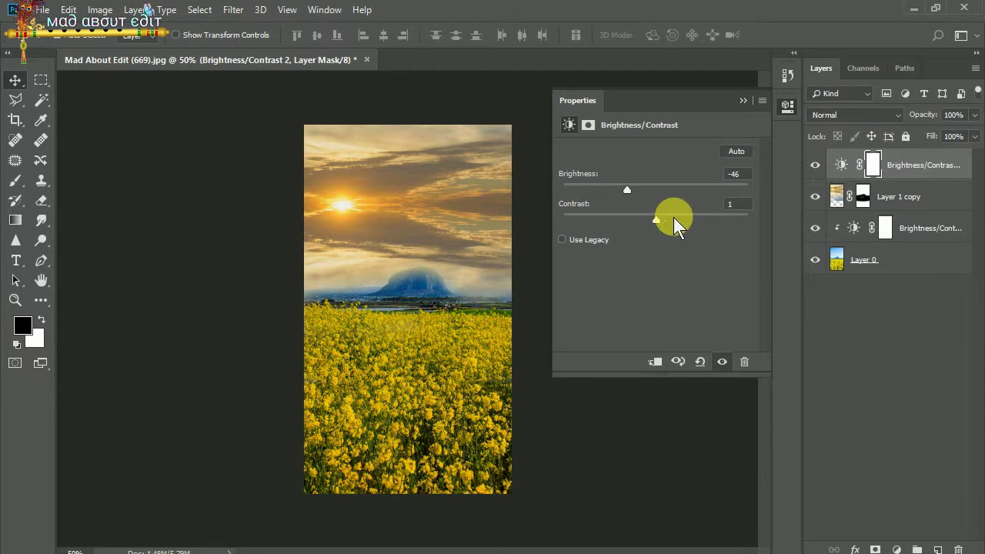
{"action": "left_click_drag", "start_coordinate": [637, 187], "coordinate": [648, 187]}
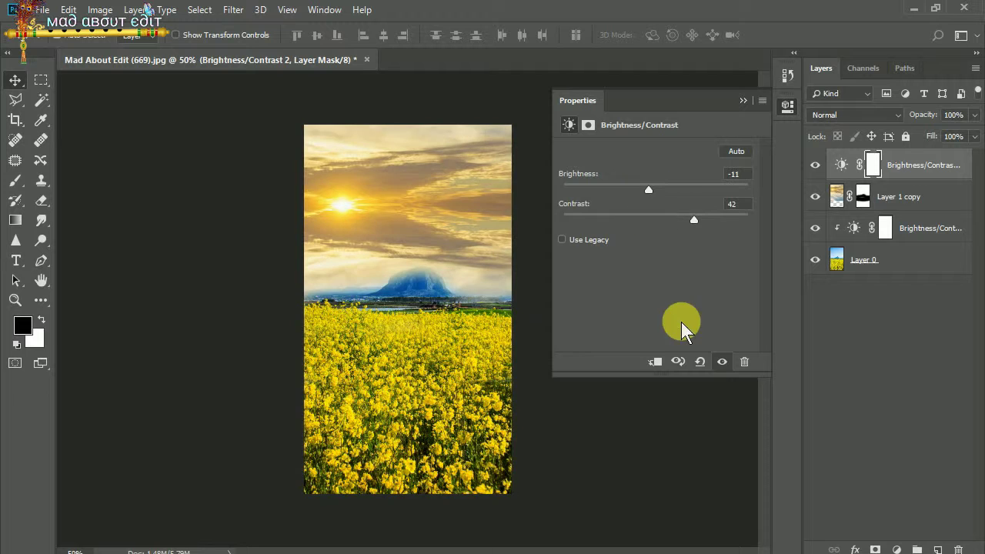
{"action": "left_click", "coordinate": [655, 361]}
{"action": "left_click", "coordinate": [744, 101]}
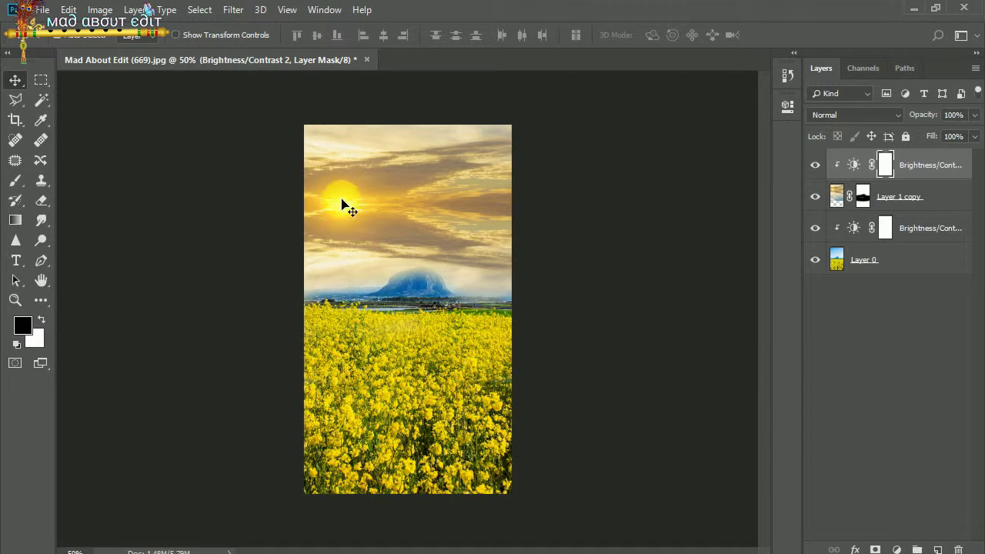
Browse the Open dialog to Desktop > edit image > normal image.
{"action": "left_click", "coordinate": [46, 9]}
{"action": "left_click", "coordinate": [46, 43]}
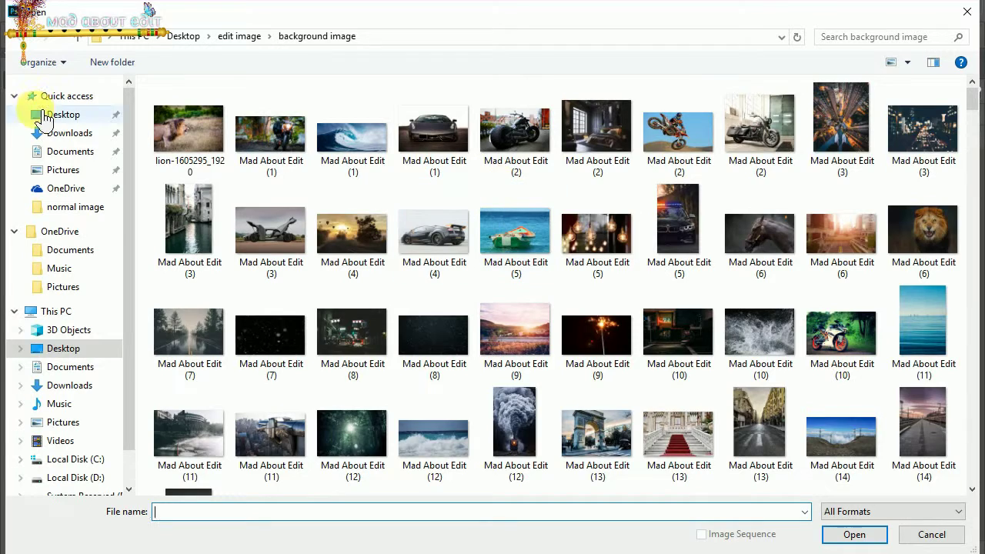
{"action": "left_click", "coordinate": [54, 114]}
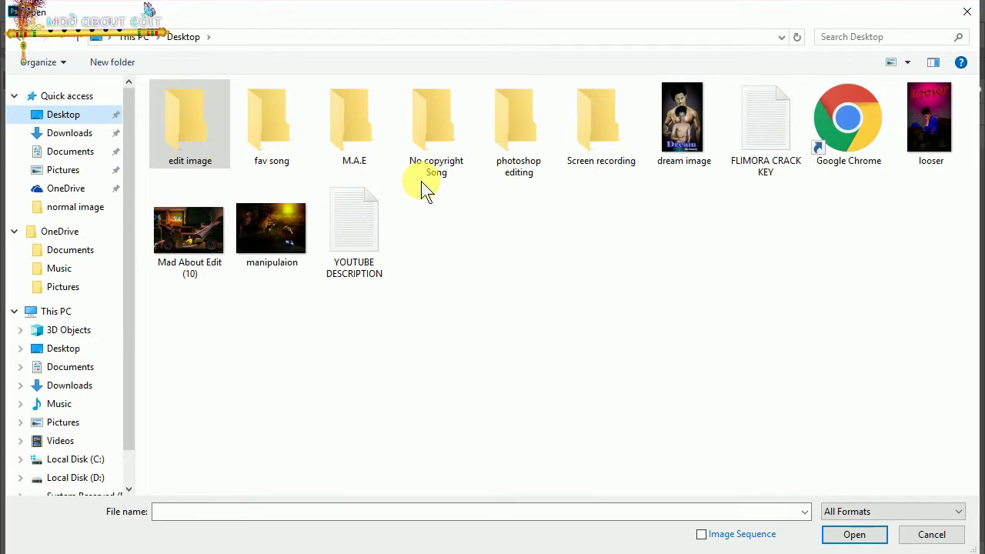
{"action": "double_click", "coordinate": [180, 142]}
{"action": "double_click", "coordinate": [282, 131]}
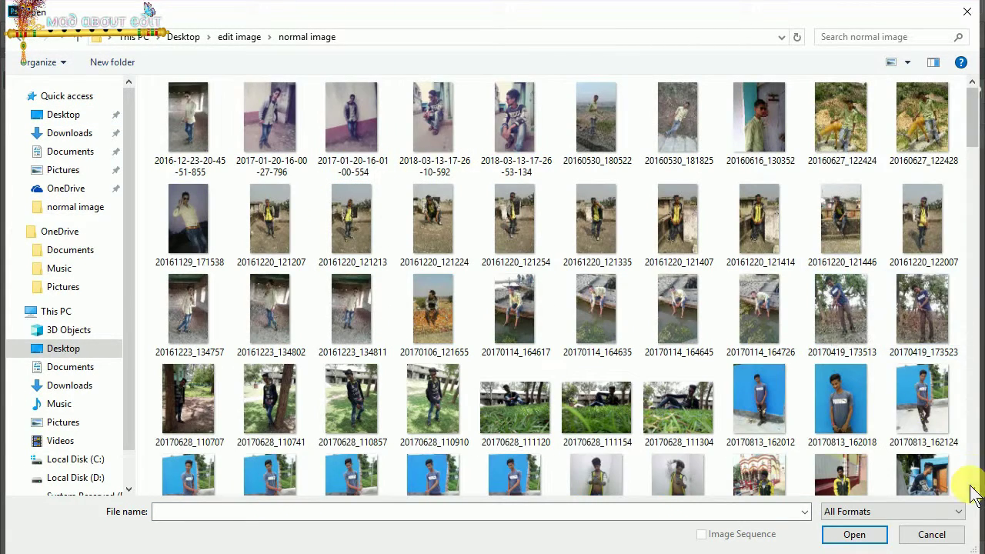
Select and open the photo 20190109_132130 from that folder.
{"action": "scroll", "coordinate": [972, 486], "scroll_direction": "down", "scroll_amount": 3}
{"action": "scroll", "coordinate": [972, 487], "scroll_direction": "down", "scroll_amount": 3}
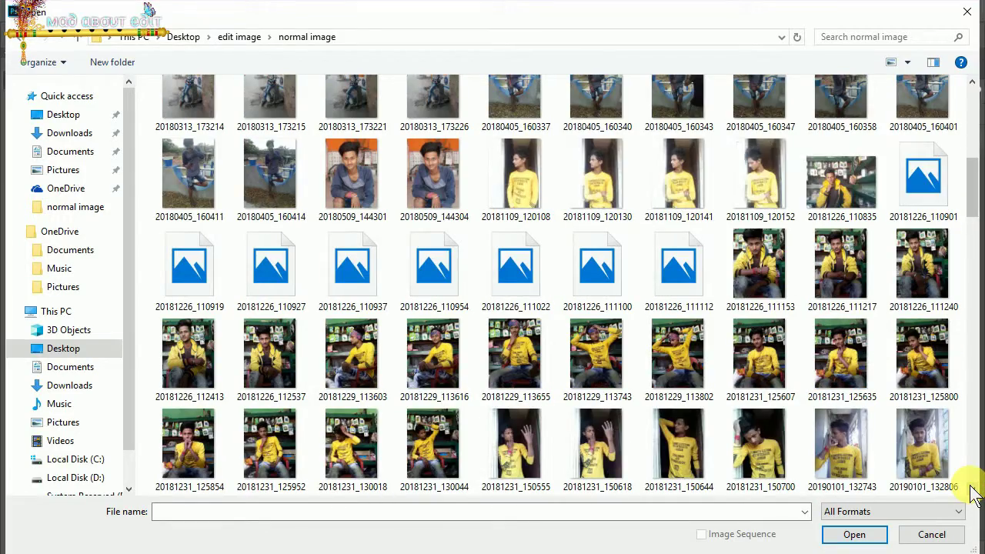
{"action": "scroll", "coordinate": [976, 495], "scroll_direction": "down", "scroll_amount": 1}
{"action": "scroll", "coordinate": [976, 495], "scroll_direction": "down", "scroll_amount": 1}
{"action": "scroll", "coordinate": [976, 495], "scroll_direction": "down", "scroll_amount": 1}
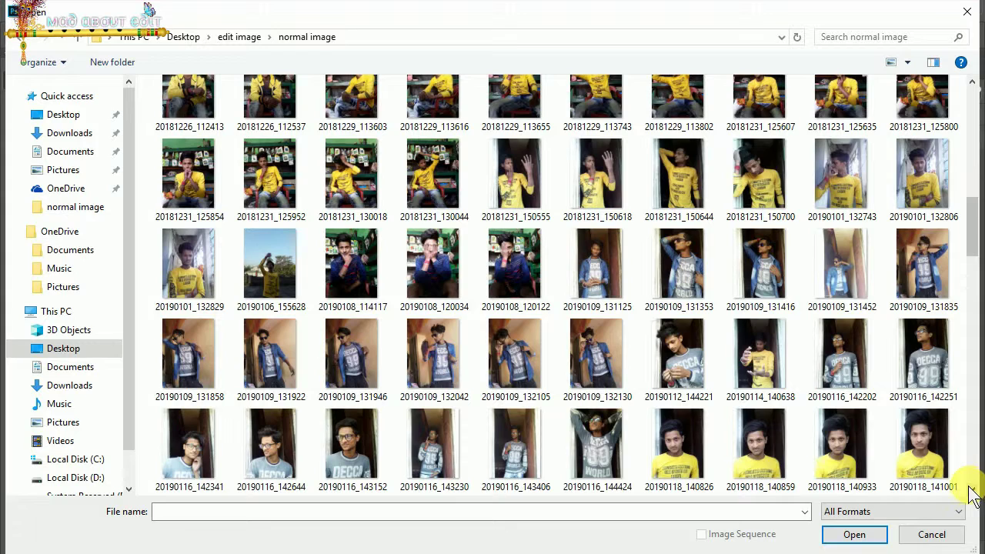
{"action": "left_click", "coordinate": [620, 368]}
{"action": "left_click", "coordinate": [839, 531]}
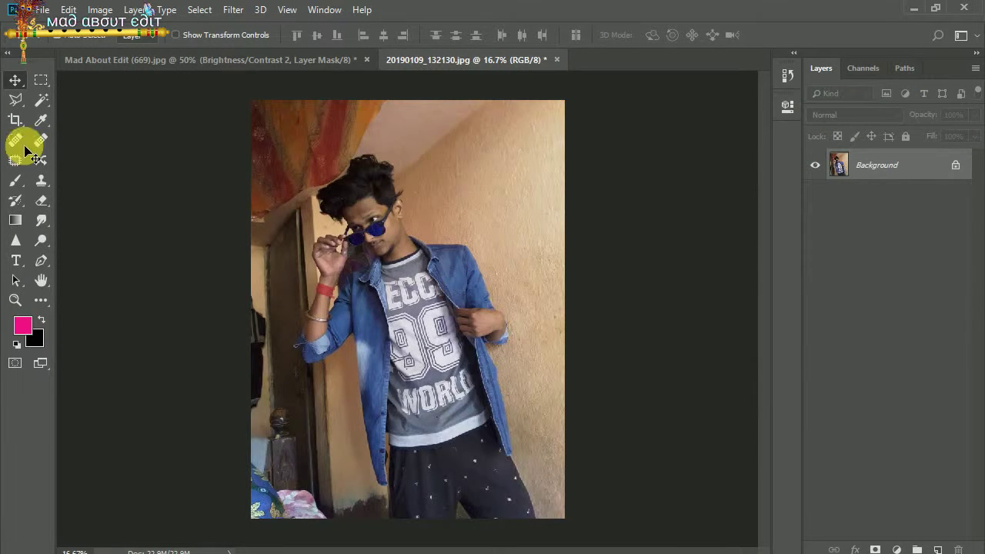
With the Pen tool and a zoomed view, start the path at the bottom edge and waistband.
{"action": "key", "text": "p"}
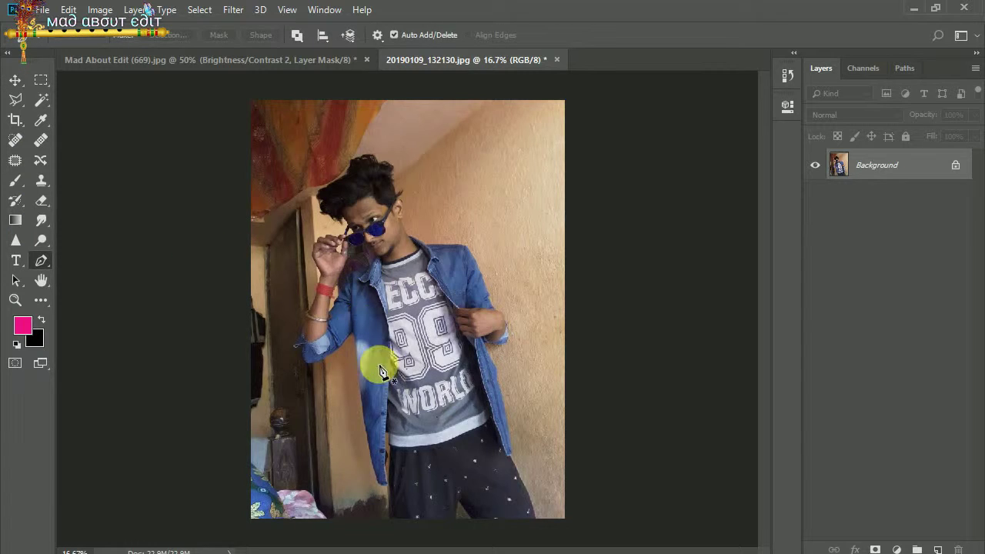
{"action": "key", "text": "ctrl+plus"}
{"action": "key", "text": "ctrl+plus"}
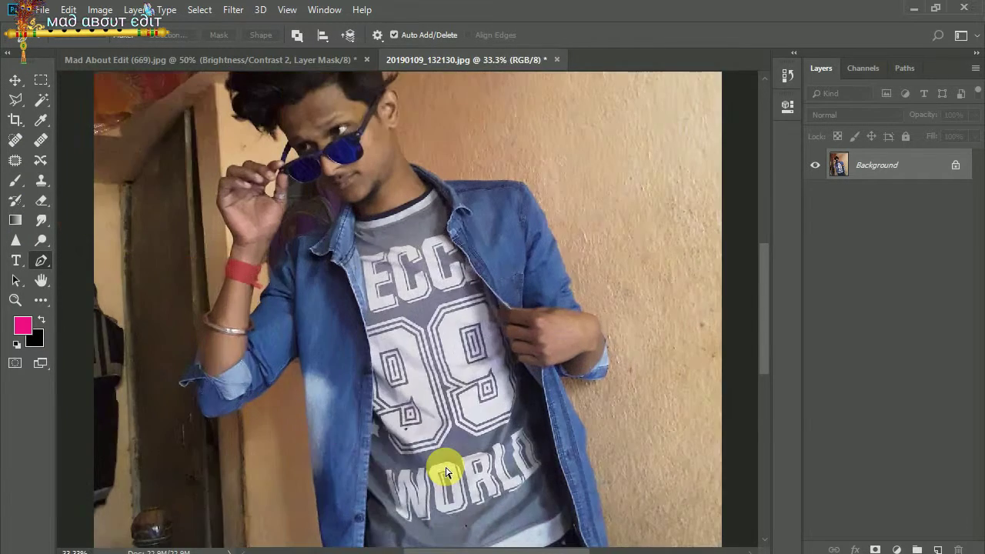
{"action": "key", "text": "ctrl+plus"}
{"action": "key", "text": "ctrl+plus"}
{"action": "scroll", "coordinate": [494, 397], "scroll_direction": "down", "scroll_amount": 2}
{"action": "scroll", "coordinate": [506, 264], "scroll_direction": "down", "scroll_amount": 5}
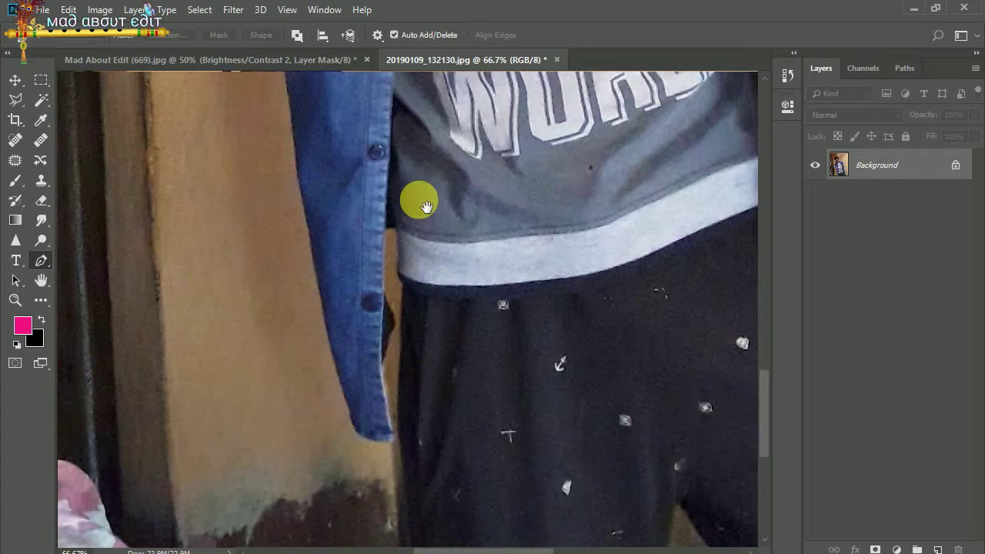
{"action": "scroll", "coordinate": [418, 202], "scroll_direction": "down", "scroll_amount": 2}
{"action": "left_click", "coordinate": [383, 425]}
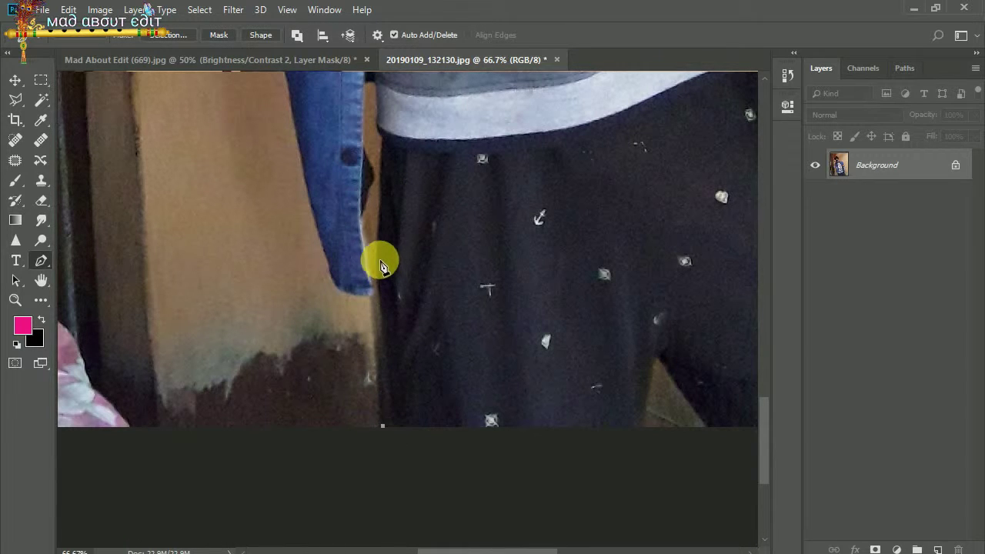
{"action": "left_click", "coordinate": [377, 119]}
{"action": "scroll", "coordinate": [396, 154], "scroll_direction": "up", "scroll_amount": 2}
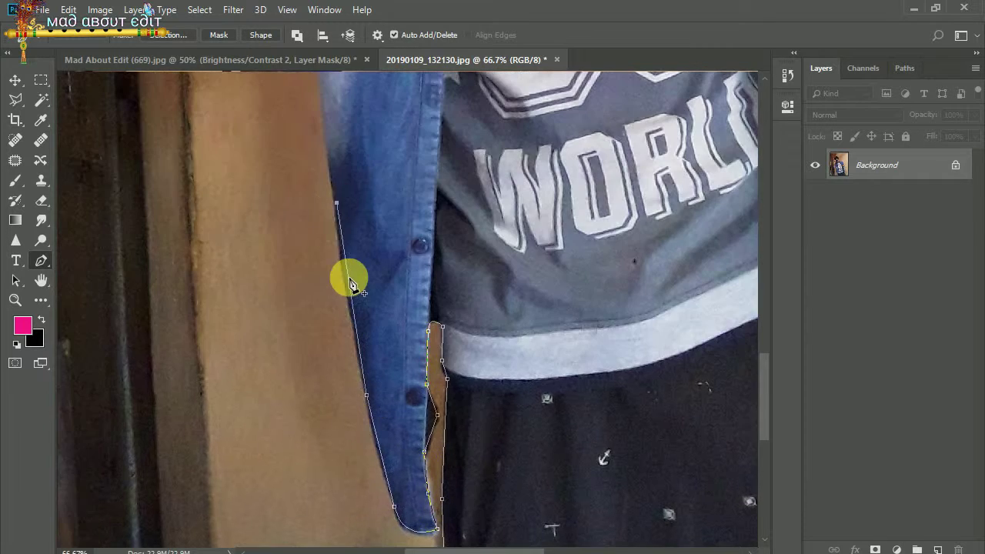
{"action": "scroll", "coordinate": [350, 284], "scroll_direction": "up", "scroll_amount": 5}
Trace anchors around the armpit, elbow, forearm, wrist and raised hand.
{"action": "left_click_drag", "start_coordinate": [353, 208], "coordinate": [307, 275]}
{"action": "left_click", "coordinate": [197, 321]}
{"action": "left_click_drag", "start_coordinate": [161, 286], "coordinate": [154, 259]}
{"action": "scroll", "coordinate": [154, 259], "scroll_direction": "up", "scroll_amount": 3}
{"action": "scroll", "coordinate": [154, 259], "scroll_direction": "left", "scroll_amount": 3}
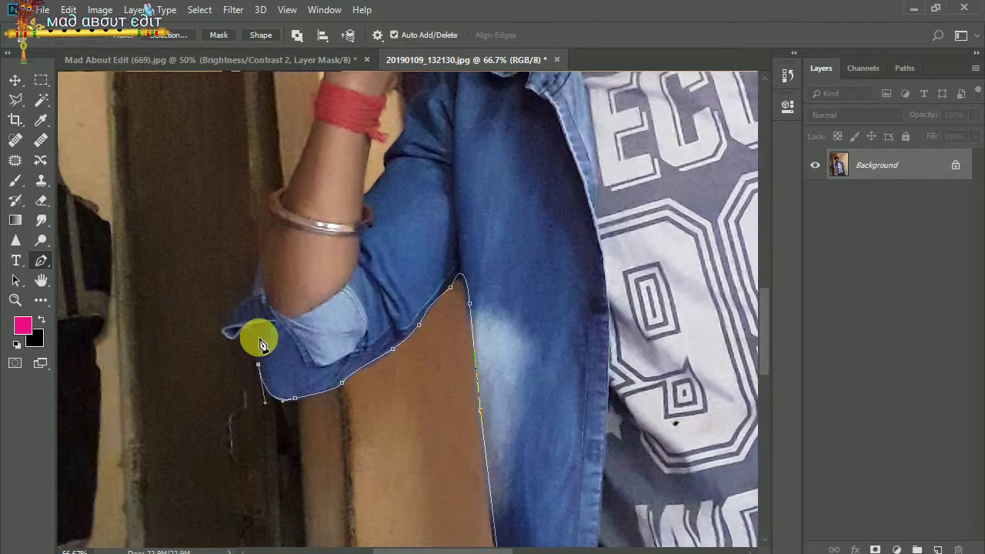
{"action": "left_click", "coordinate": [261, 255]}
{"action": "scroll", "coordinate": [282, 233], "scroll_direction": "up", "scroll_amount": 3}
{"action": "left_click", "coordinate": [288, 283]}
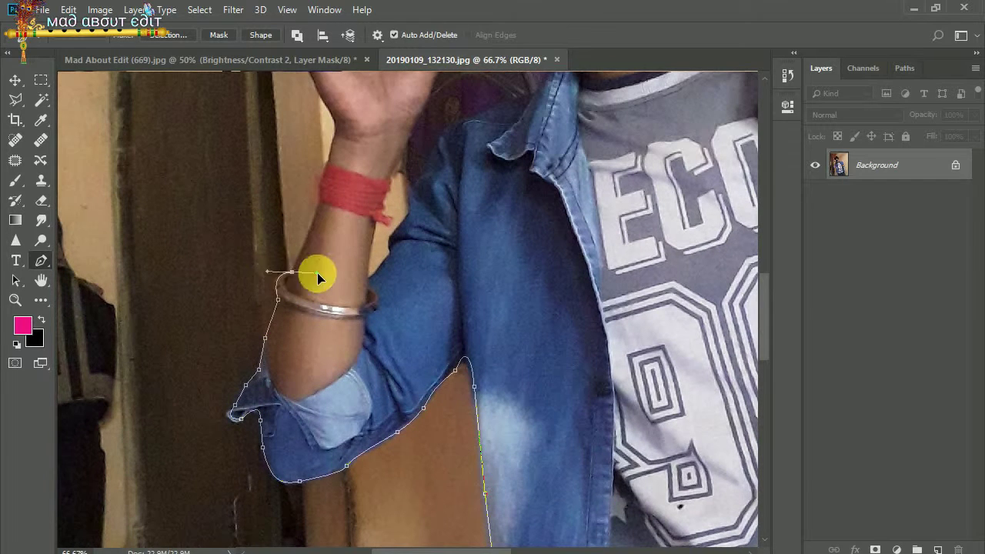
{"action": "left_click", "coordinate": [317, 211]}
{"action": "scroll", "coordinate": [319, 203], "scroll_direction": "up", "scroll_amount": 3}
{"action": "left_click_drag", "start_coordinate": [324, 267], "coordinate": [331, 245]}
{"action": "left_click", "coordinate": [316, 199]}
{"action": "scroll", "coordinate": [323, 231], "scroll_direction": "up", "scroll_amount": 5}
{"action": "left_click", "coordinate": [330, 318]}
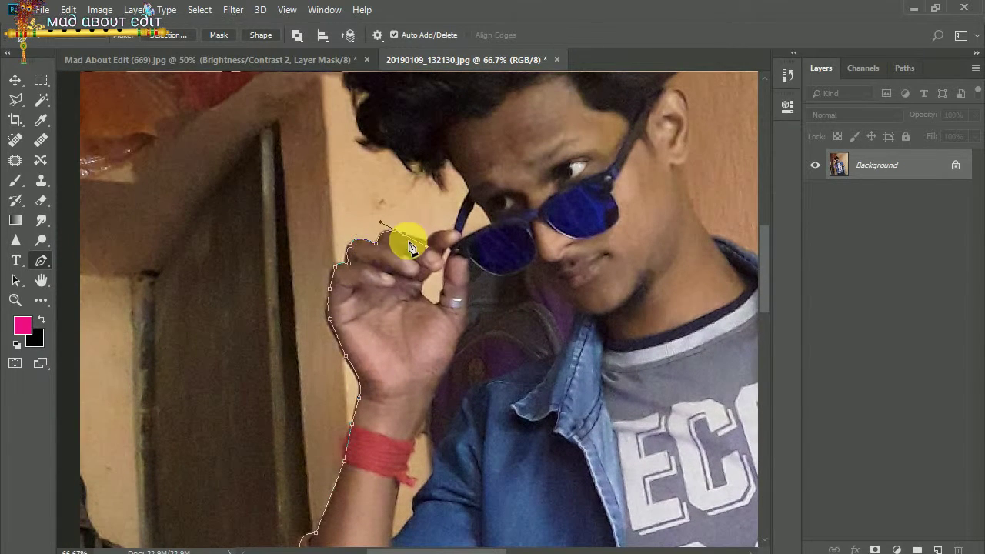
Curve the path along the glasses arm and trace the hair edge toward the ear.
{"action": "scroll", "coordinate": [430, 245], "scroll_direction": "up", "scroll_amount": 2}
{"action": "left_click_drag", "start_coordinate": [460, 257], "coordinate": [550, 257]}
{"action": "scroll", "coordinate": [462, 254], "scroll_direction": "up", "scroll_amount": 3}
{"action": "left_click_drag", "start_coordinate": [519, 337], "coordinate": [557, 283]}
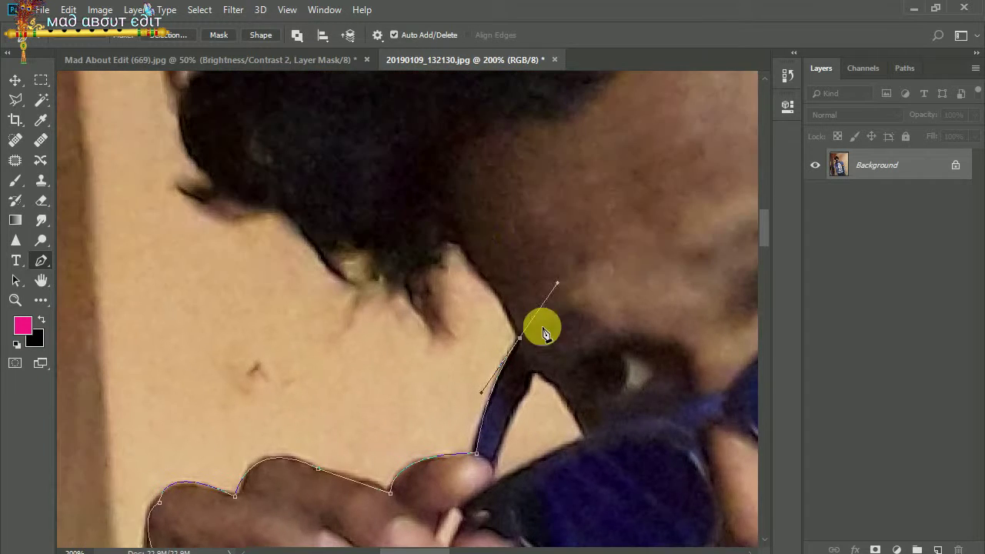
{"action": "scroll", "coordinate": [457, 252], "scroll_direction": "up", "scroll_amount": 3}
{"action": "left_click", "coordinate": [370, 259]}
{"action": "scroll", "coordinate": [370, 259], "scroll_direction": "up", "scroll_amount": 3}
{"action": "left_click", "coordinate": [336, 346]}
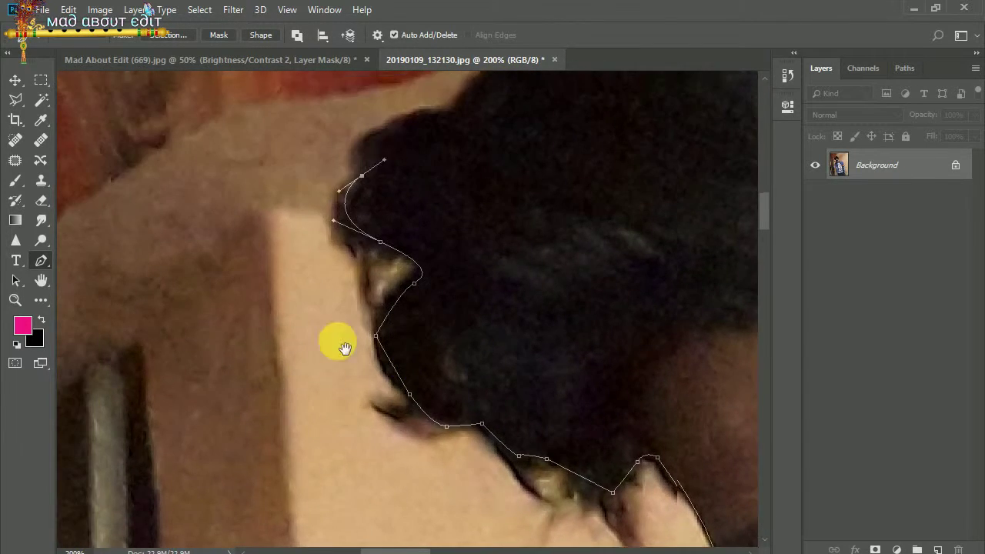
{"action": "scroll", "coordinate": [337, 345], "scroll_direction": "up", "scroll_amount": 3}
{"action": "left_click", "coordinate": [536, 212]}
{"action": "scroll", "coordinate": [559, 210], "scroll_direction": "up", "scroll_amount": 3}
{"action": "left_click", "coordinate": [538, 224]}
{"action": "scroll", "coordinate": [539, 224], "scroll_direction": "right", "scroll_amount": 3}
{"action": "left_click", "coordinate": [468, 177]}
{"action": "scroll", "coordinate": [468, 176], "scroll_direction": "down", "scroll_amount": 3}
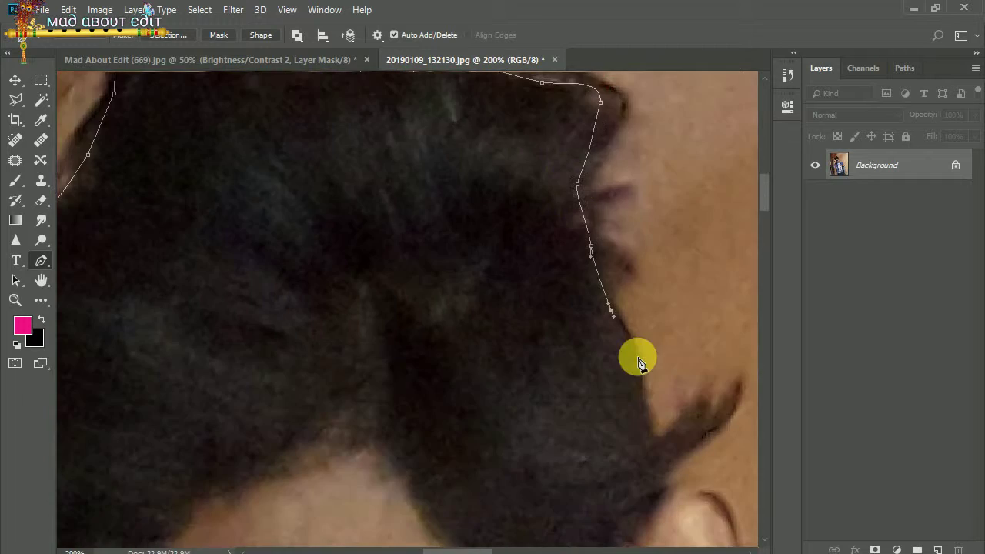
{"action": "left_click", "coordinate": [638, 357]}
Continue the path down the neck, chin, collar and jacket edge.
{"action": "scroll", "coordinate": [539, 347], "scroll_direction": "down", "scroll_amount": 3}
{"action": "left_click", "coordinate": [501, 436]}
{"action": "scroll", "coordinate": [501, 436], "scroll_direction": "down", "scroll_amount": 3}
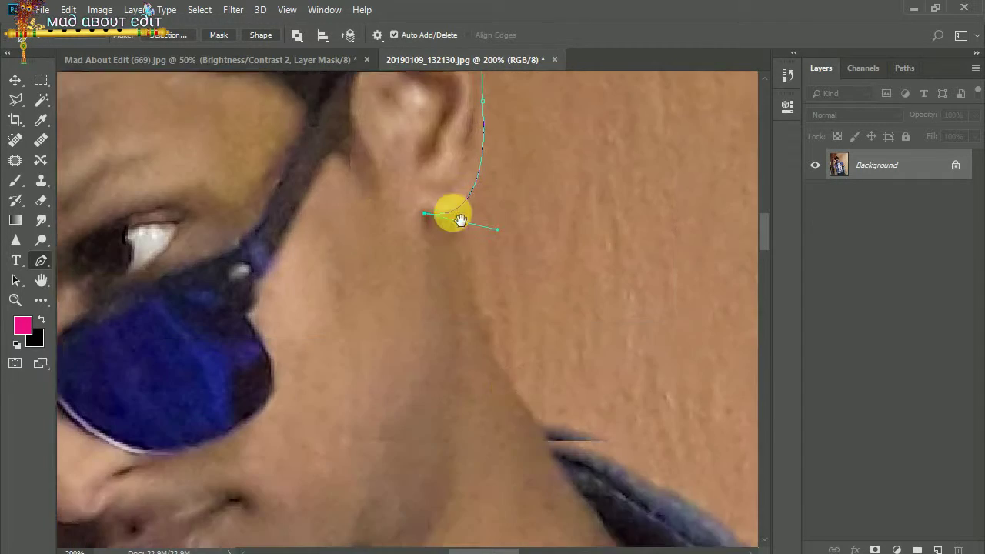
{"action": "left_click", "coordinate": [462, 240]}
{"action": "left_click_drag", "start_coordinate": [570, 266], "coordinate": [605, 286]}
{"action": "scroll", "coordinate": [649, 323], "scroll_direction": "down", "scroll_amount": 3}
{"action": "left_click", "coordinate": [605, 345]}
{"action": "scroll", "coordinate": [605, 345], "scroll_direction": "down", "scroll_amount": 3}
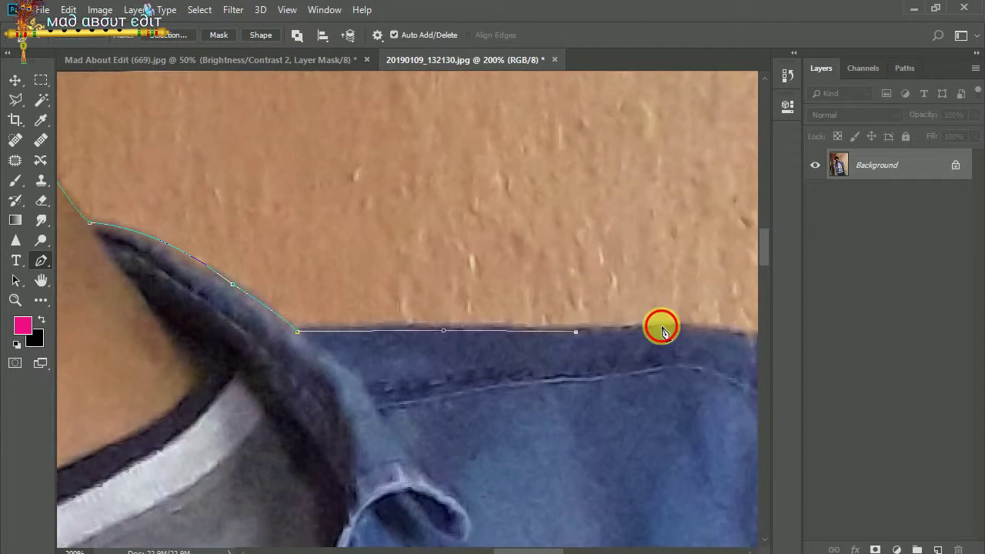
{"action": "scroll", "coordinate": [657, 325], "scroll_direction": "down", "scroll_amount": 3}
{"action": "left_click_drag", "start_coordinate": [508, 318], "coordinate": [563, 406]}
{"action": "scroll", "coordinate": [431, 180], "scroll_direction": "down", "scroll_amount": 3}
{"action": "left_click", "coordinate": [523, 348]}
{"action": "scroll", "coordinate": [523, 347], "scroll_direction": "down", "scroll_amount": 3}
{"action": "left_click", "coordinate": [567, 447]}
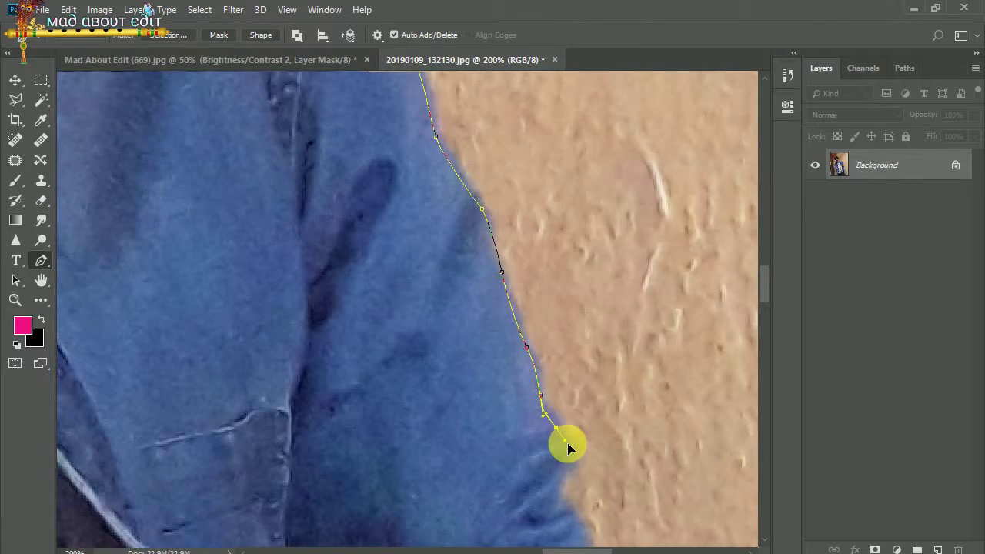
{"action": "scroll", "coordinate": [567, 446], "scroll_direction": "down", "scroll_amount": 3}
{"action": "left_click", "coordinate": [482, 318]}
{"action": "left_click", "coordinate": [519, 293]}
{"action": "scroll", "coordinate": [520, 292], "scroll_direction": "down", "scroll_amount": 2}
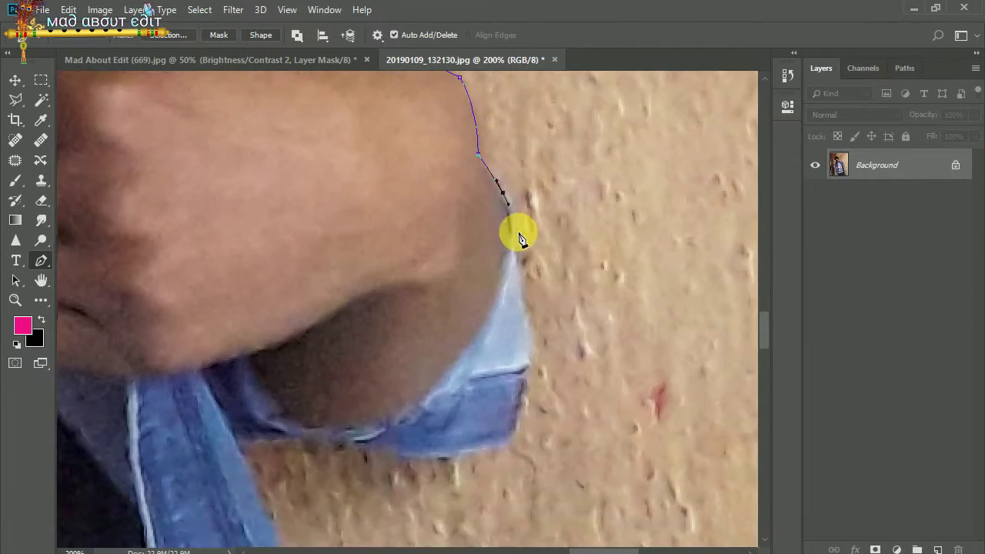
{"action": "scroll", "coordinate": [557, 385], "scroll_direction": "down", "scroll_amount": 3}
{"action": "scroll", "coordinate": [318, 286], "scroll_direction": "down", "scroll_amount": 3}
{"action": "scroll", "coordinate": [356, 286], "scroll_direction": "down", "scroll_amount": 2}
Trace the trousers and leg gap, then close the path along the bottom edge.
{"action": "left_click", "coordinate": [395, 321]}
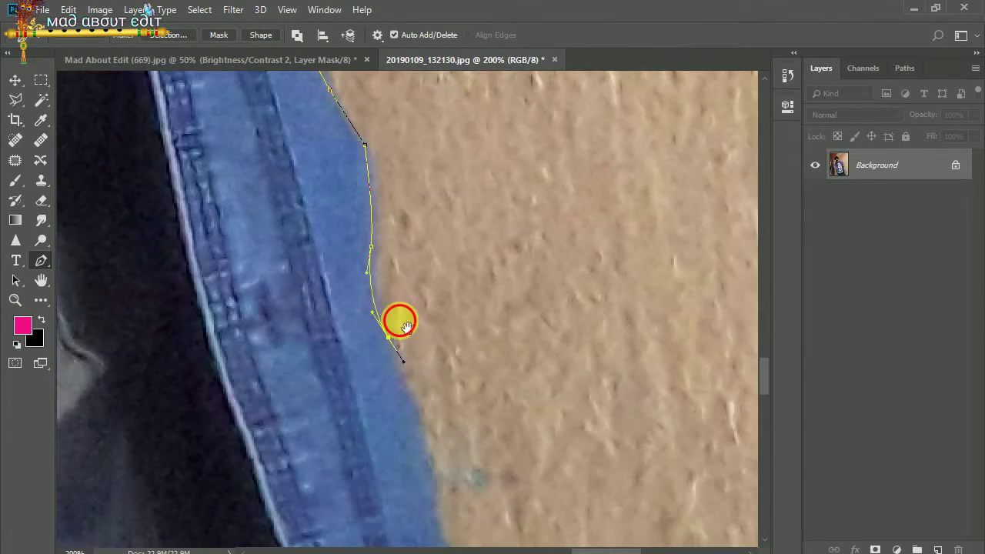
{"action": "scroll", "coordinate": [395, 321], "scroll_direction": "down", "scroll_amount": 2}
{"action": "left_click", "coordinate": [460, 471]}
{"action": "scroll", "coordinate": [462, 475], "scroll_direction": "down", "scroll_amount": 3}
{"action": "scroll", "coordinate": [391, 193], "scroll_direction": "down", "scroll_amount": 3}
{"action": "scroll", "coordinate": [474, 411], "scroll_direction": "down", "scroll_amount": 3}
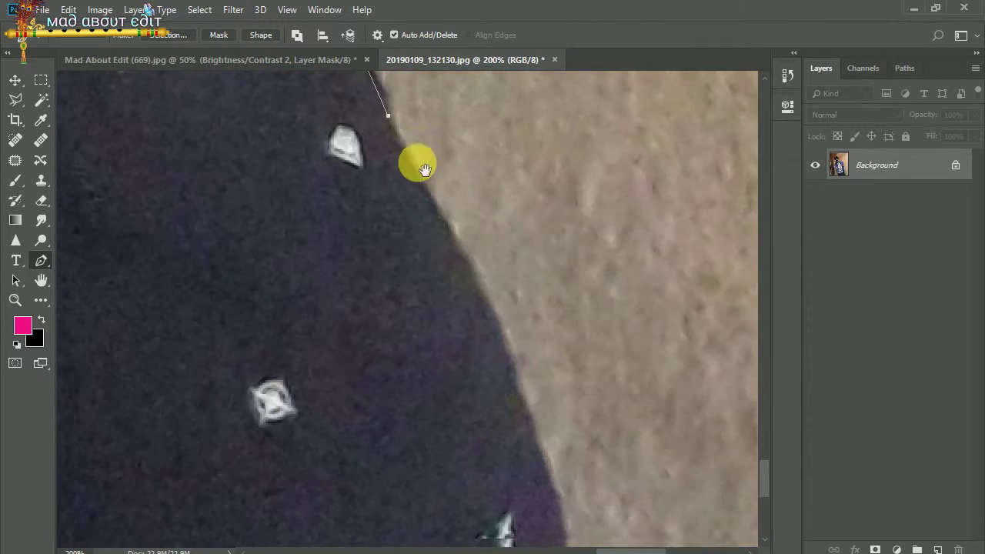
{"action": "left_click", "coordinate": [521, 457]}
{"action": "scroll", "coordinate": [553, 356], "scroll_direction": "down", "scroll_amount": 3}
{"action": "left_click", "coordinate": [553, 356]}
{"action": "scroll", "coordinate": [183, 242], "scroll_direction": "left", "scroll_amount": 5}
{"action": "left_click", "coordinate": [660, 352]}
{"action": "left_click", "coordinate": [506, 141]}
{"action": "left_click", "coordinate": [462, 352]}
{"action": "scroll", "coordinate": [369, 281], "scroll_direction": "down", "scroll_amount": 3}
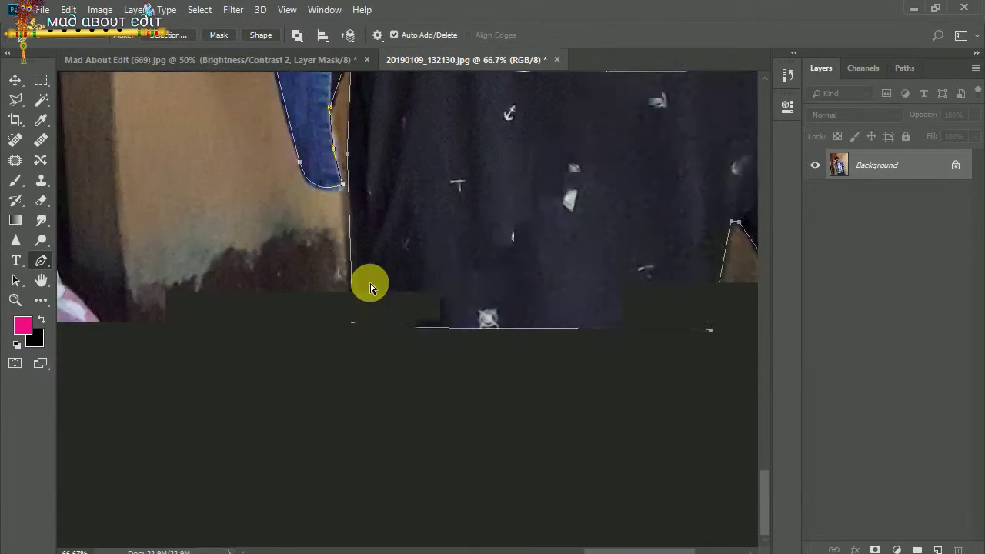
{"action": "scroll", "coordinate": [370, 286], "scroll_direction": "down", "scroll_amount": 2}
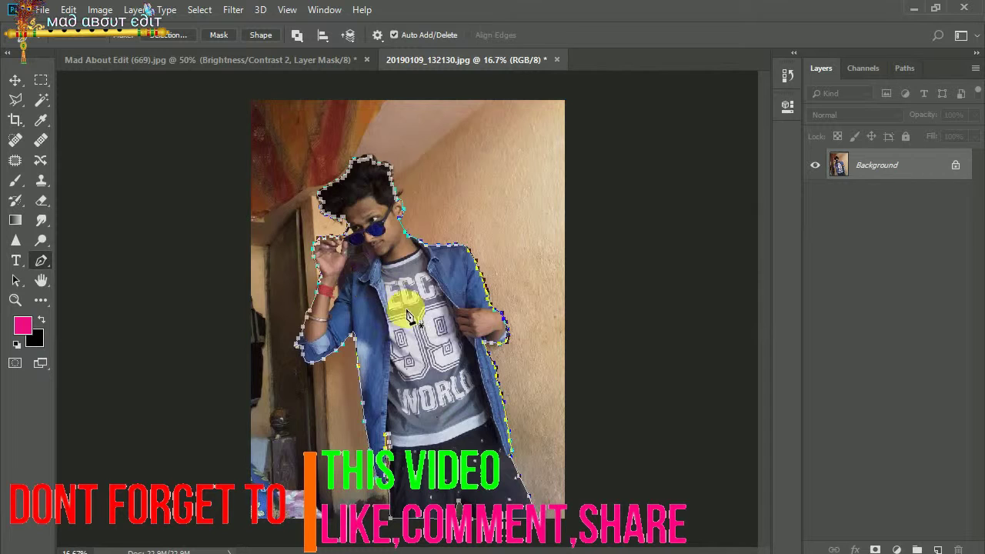
Turn the path into a selection, copy the man to Layer 1, and unlock and hide the Background.
{"action": "right_click", "coordinate": [409, 316]}
{"action": "left_click", "coordinate": [479, 67]}
{"action": "left_click", "coordinate": [561, 133]}
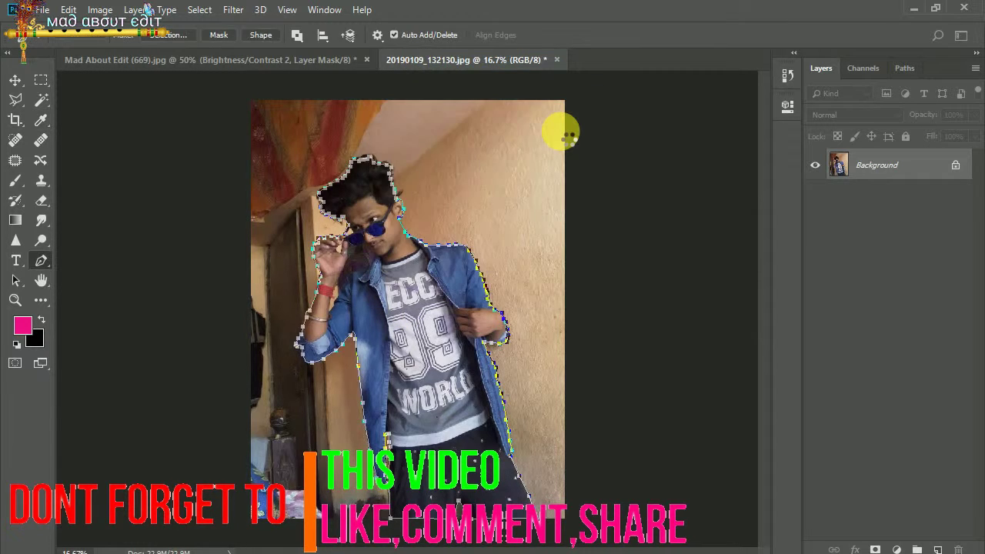
{"action": "key", "text": "ctrl+j"}
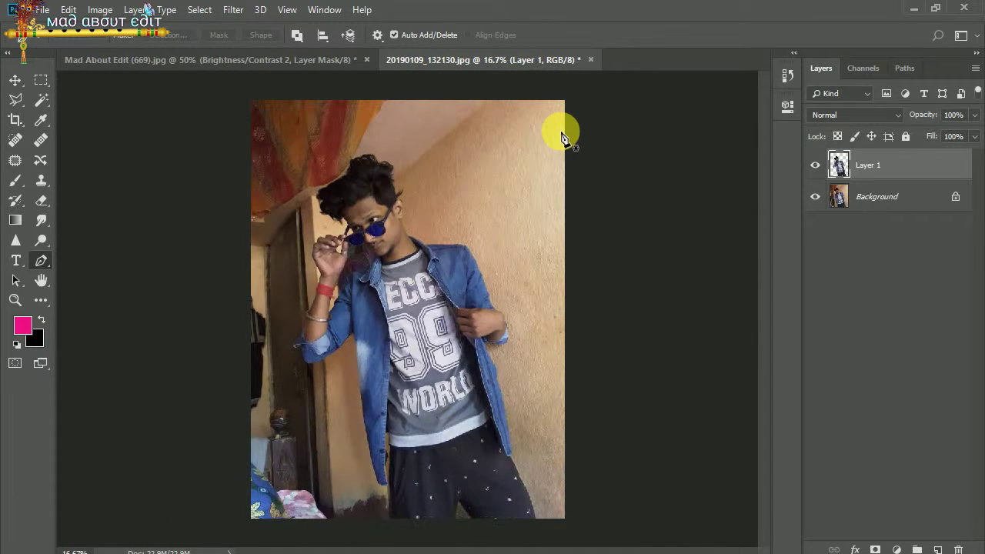
{"action": "left_click", "coordinate": [956, 198]}
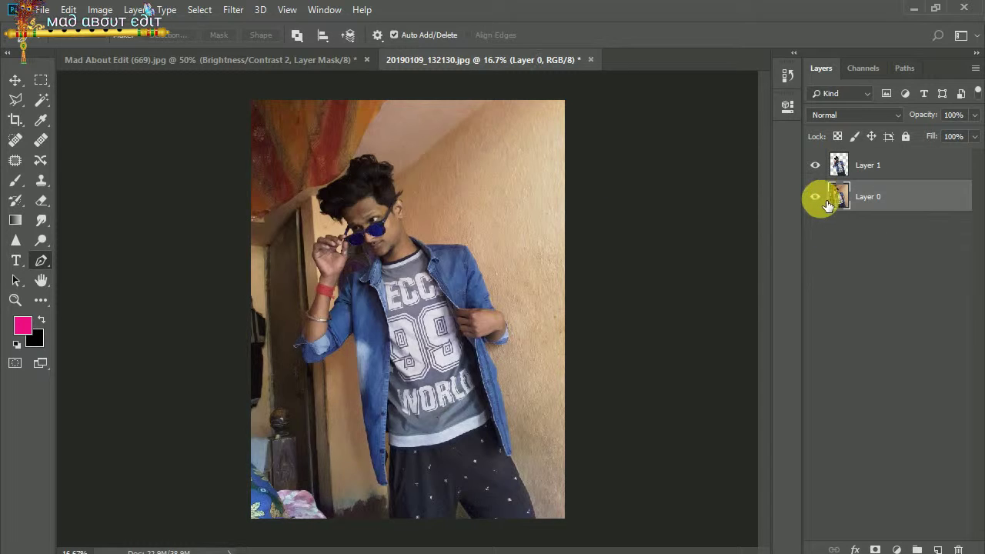
{"action": "left_click", "coordinate": [815, 196]}
Zoom in on the raised hand and start a path around the wall gap by the arm.
{"action": "key", "text": "ctrl+plus"}
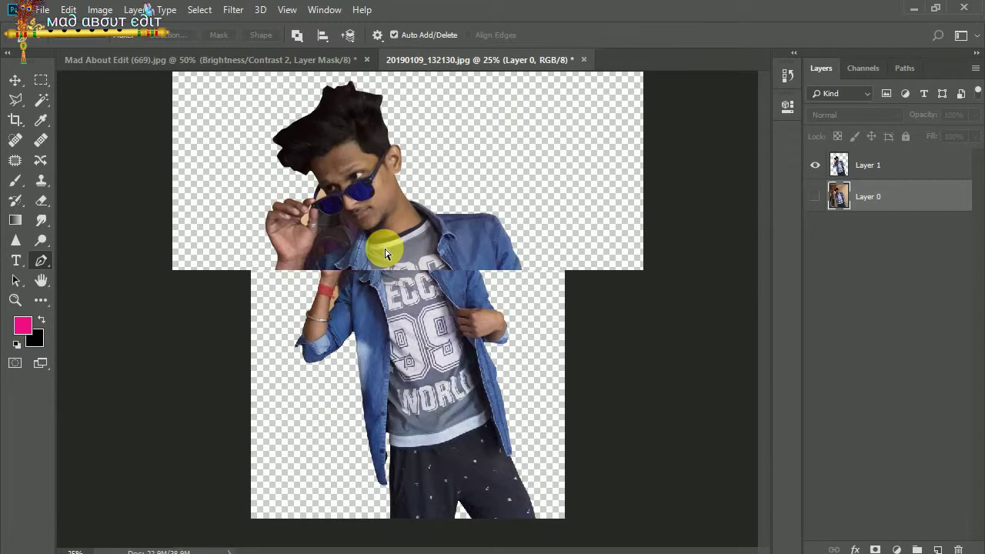
{"action": "key", "text": "ctrl+plus"}
{"action": "key", "text": "ctrl+plus"}
{"action": "key", "text": "ctrl+plus"}
{"action": "left_click_drag", "start_coordinate": [261, 200], "coordinate": [568, 378]}
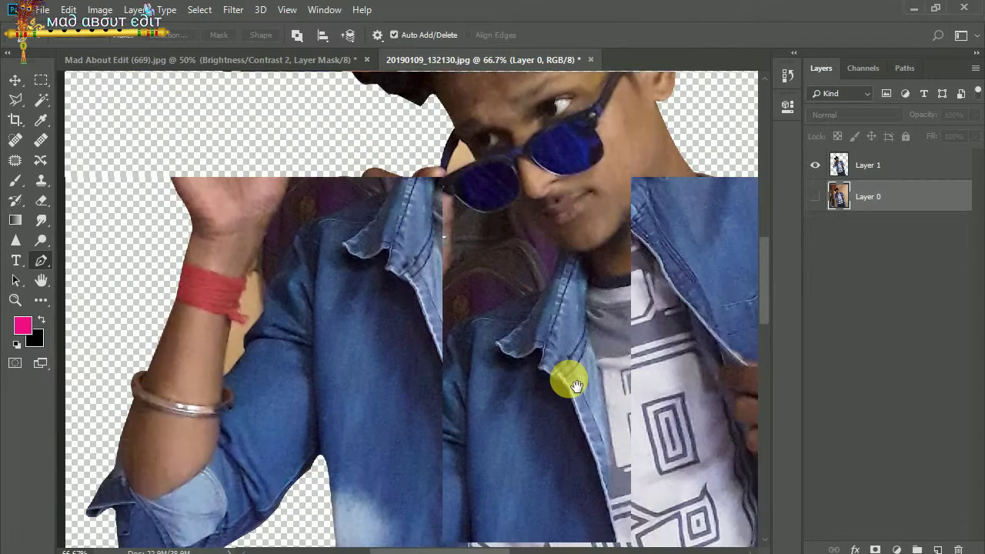
{"action": "key", "text": "ctrl+plus"}
{"action": "key", "text": "ctrl+plus"}
{"action": "scroll", "coordinate": [523, 307], "scroll_direction": "down", "scroll_amount": 3}
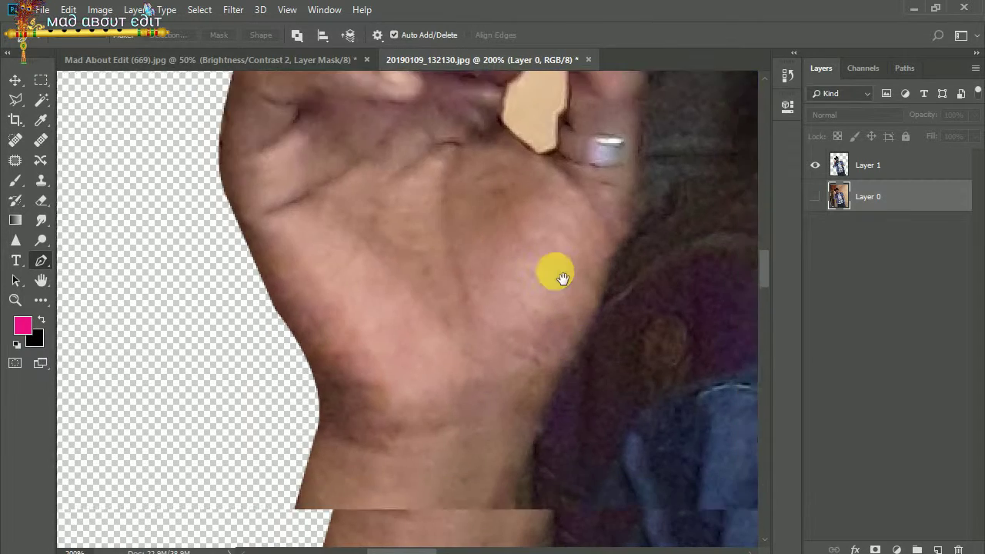
{"action": "scroll", "coordinate": [556, 275], "scroll_direction": "down", "scroll_amount": 3}
{"action": "scroll", "coordinate": [501, 374], "scroll_direction": "down", "scroll_amount": 3}
{"action": "scroll", "coordinate": [537, 213], "scroll_direction": "down", "scroll_amount": 2}
{"action": "left_click", "coordinate": [416, 301]}
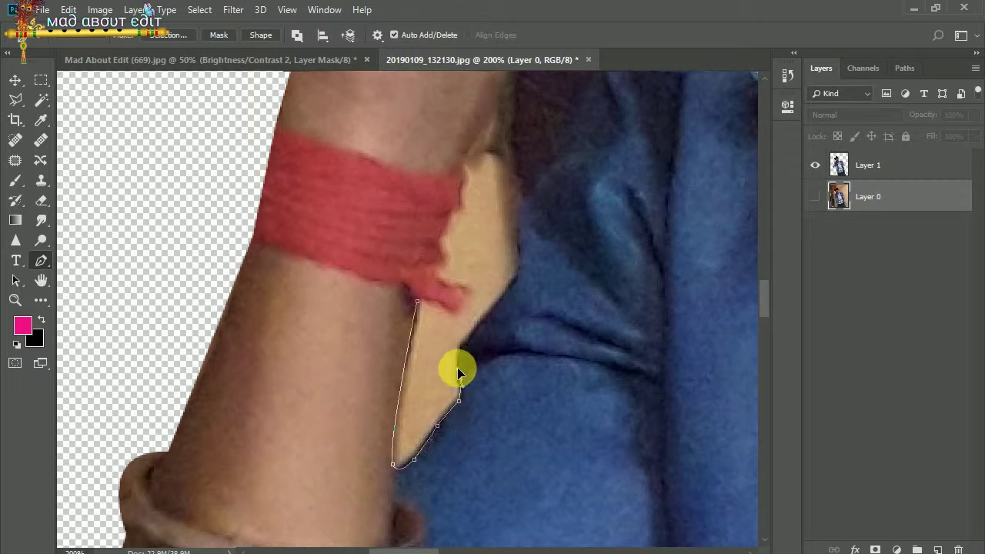
{"action": "left_click", "coordinate": [520, 277]}
{"action": "scroll", "coordinate": [508, 300], "scroll_direction": "up", "scroll_amount": 3}
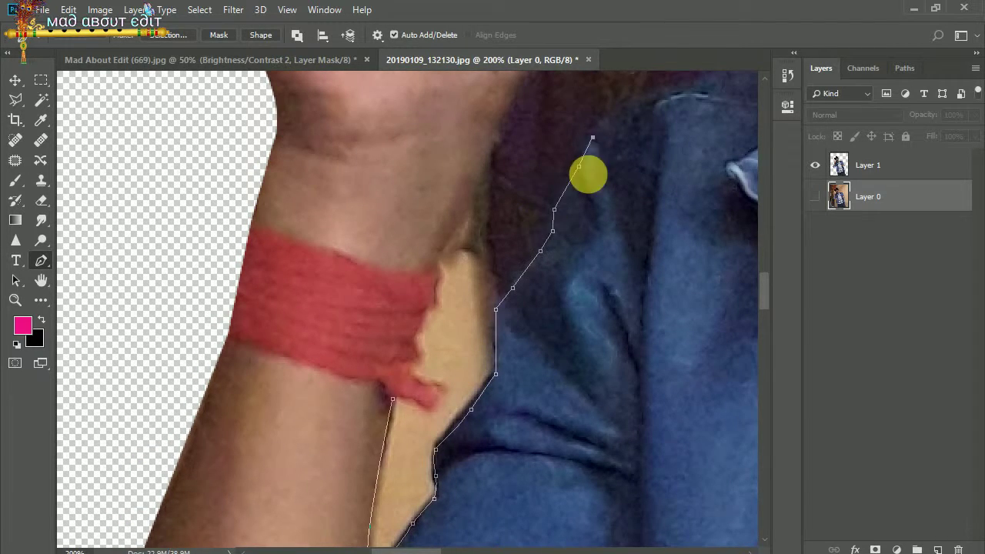
{"action": "scroll", "coordinate": [588, 175], "scroll_direction": "up", "scroll_amount": 4}
{"action": "scroll", "coordinate": [588, 174], "scroll_direction": "right", "scroll_amount": 4}
{"action": "left_click_drag", "start_coordinate": [535, 239], "coordinate": [585, 233]}
{"action": "scroll", "coordinate": [640, 203], "scroll_direction": "up", "scroll_amount": 3}
{"action": "left_click", "coordinate": [604, 205]}
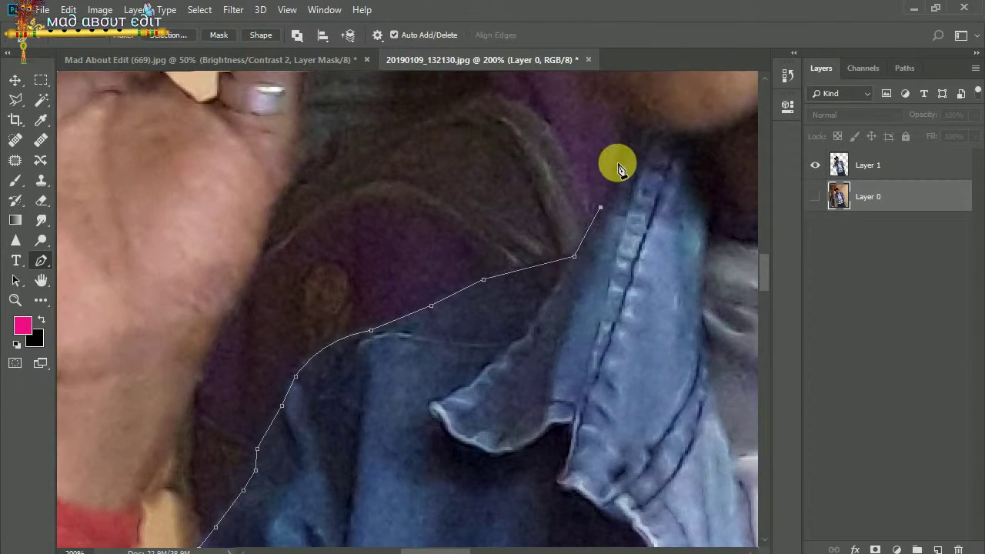
{"action": "scroll", "coordinate": [621, 161], "scroll_direction": "up", "scroll_amount": 3}
{"action": "left_click", "coordinate": [535, 200]}
Close the gap path along the sunglasses, hand and wrist, then delete that wall patch from Layer 1.
{"action": "left_click_drag", "start_coordinate": [301, 143], "coordinate": [285, 121]}
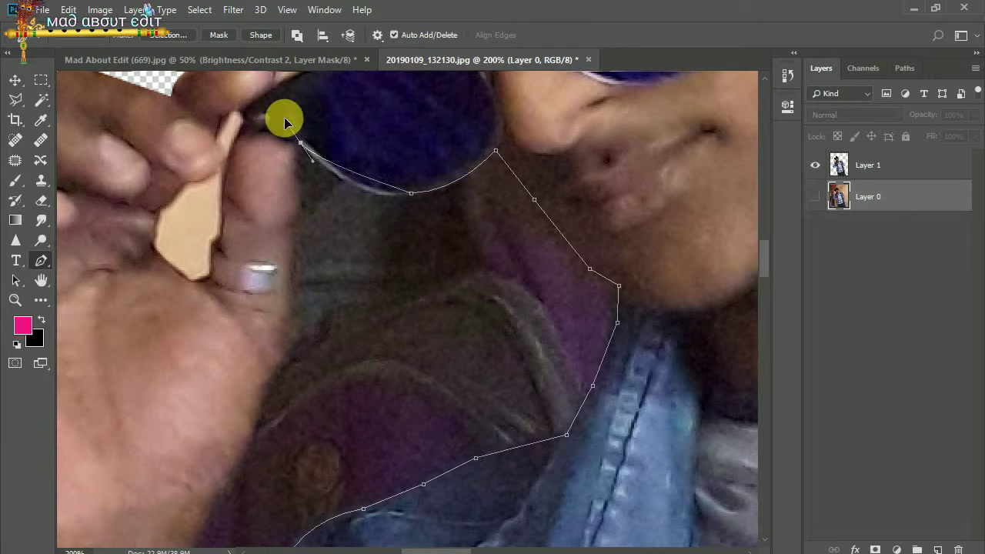
{"action": "left_click", "coordinate": [297, 147], "text": "alt"}
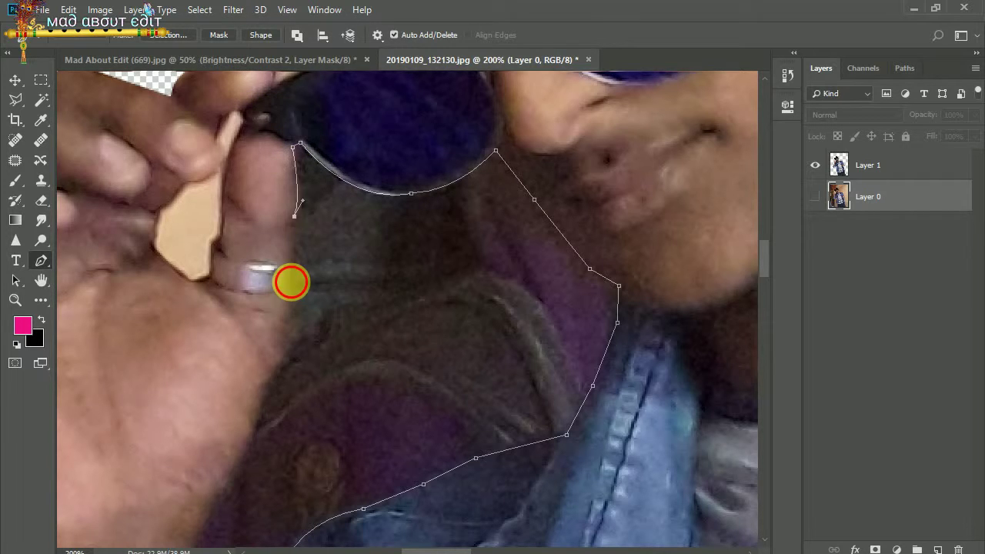
{"action": "scroll", "coordinate": [323, 239], "scroll_direction": "down", "scroll_amount": 3}
{"action": "left_click", "coordinate": [354, 208]}
{"action": "left_click", "coordinate": [315, 311]}
{"action": "scroll", "coordinate": [369, 246], "scroll_direction": "down", "scroll_amount": 3}
{"action": "left_click", "coordinate": [339, 266]}
{"action": "left_click", "coordinate": [294, 368]}
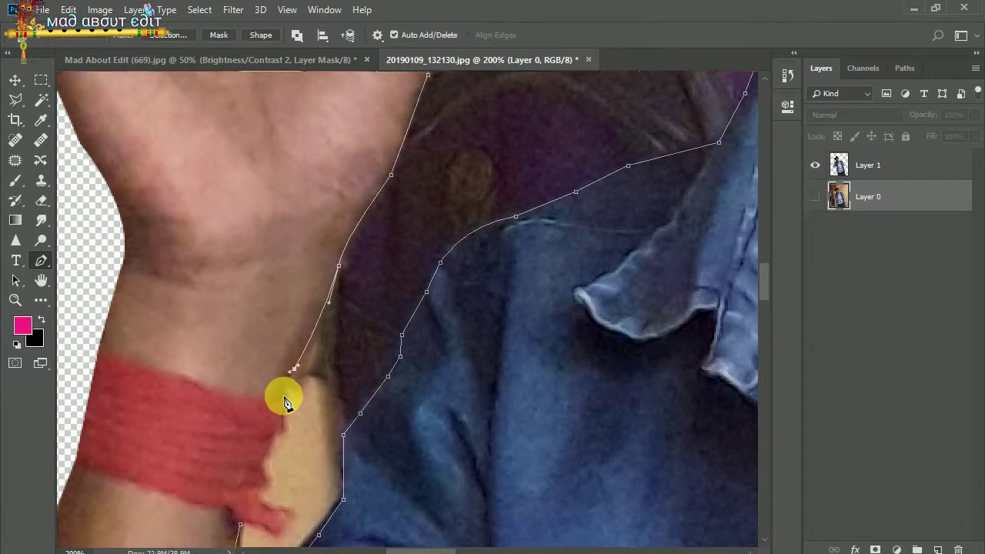
{"action": "left_click", "coordinate": [284, 398]}
{"action": "scroll", "coordinate": [338, 308], "scroll_direction": "down", "scroll_amount": 3}
{"action": "scroll", "coordinate": [338, 308], "scroll_direction": "left", "scroll_amount": 2}
{"action": "key", "text": "ctrl+Return"}
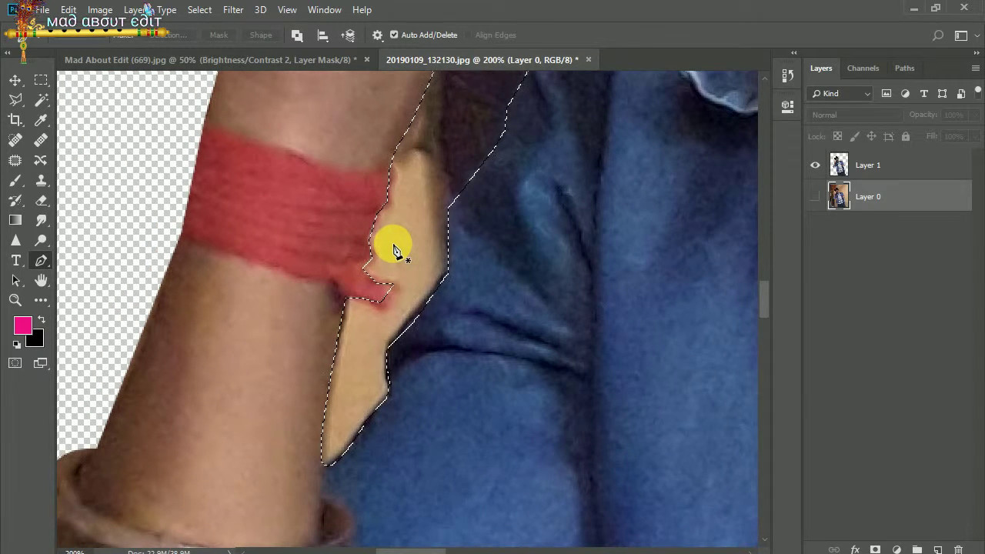
{"action": "left_click", "coordinate": [868, 165]}
{"action": "key", "text": "Delete"}
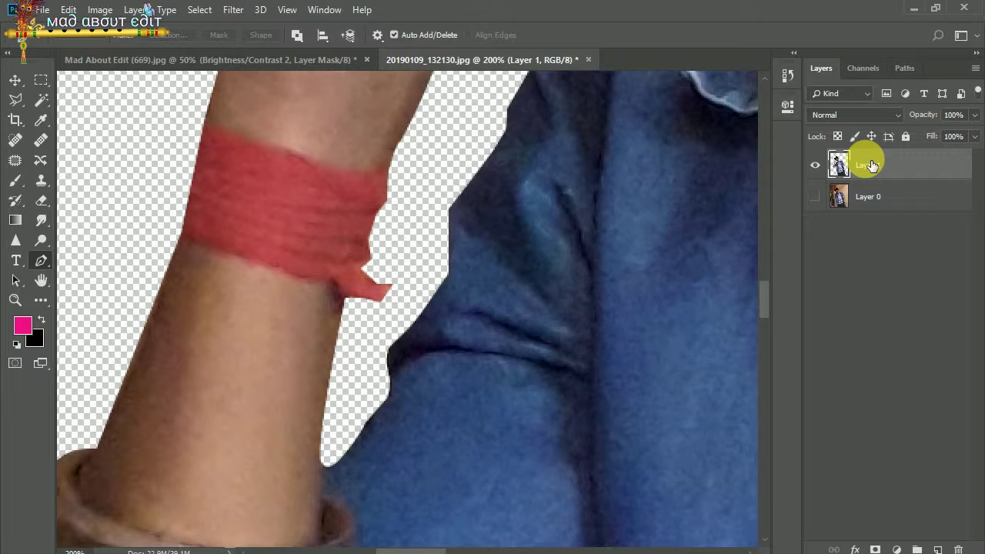
Remove the tan wall patch showing between the fingers.
{"action": "key", "text": "ctrl+minus"}
{"action": "key", "text": "ctrl+minus"}
{"action": "key", "text": "ctrl+minus"}
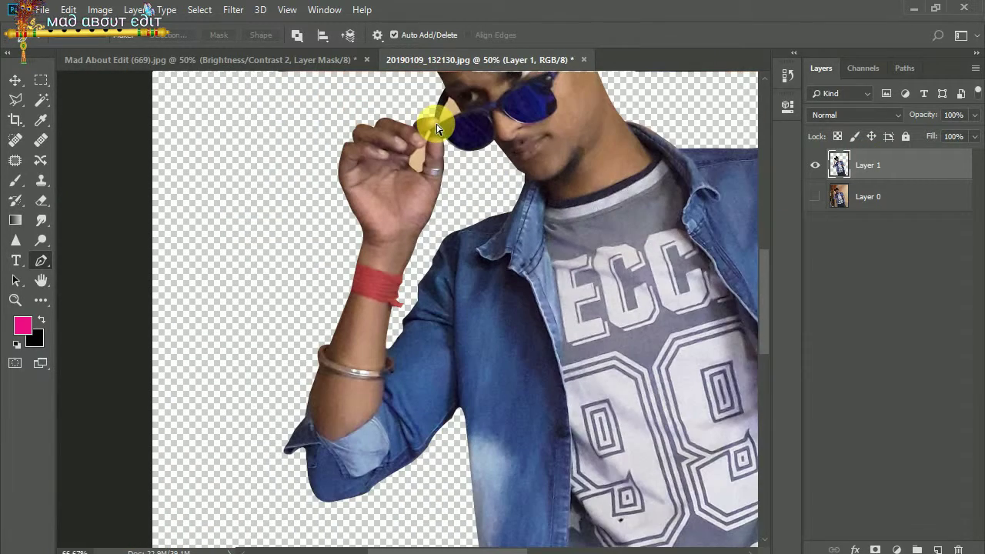
{"action": "key", "text": "ctrl+plus"}
{"action": "mouse_move", "coordinate": [436, 126]}
{"action": "left_mouse_down"}
{"action": "mouse_move", "coordinate": [455, 326]}
{"action": "mouse_move", "coordinate": [488, 331]}
{"action": "left_mouse_up"}
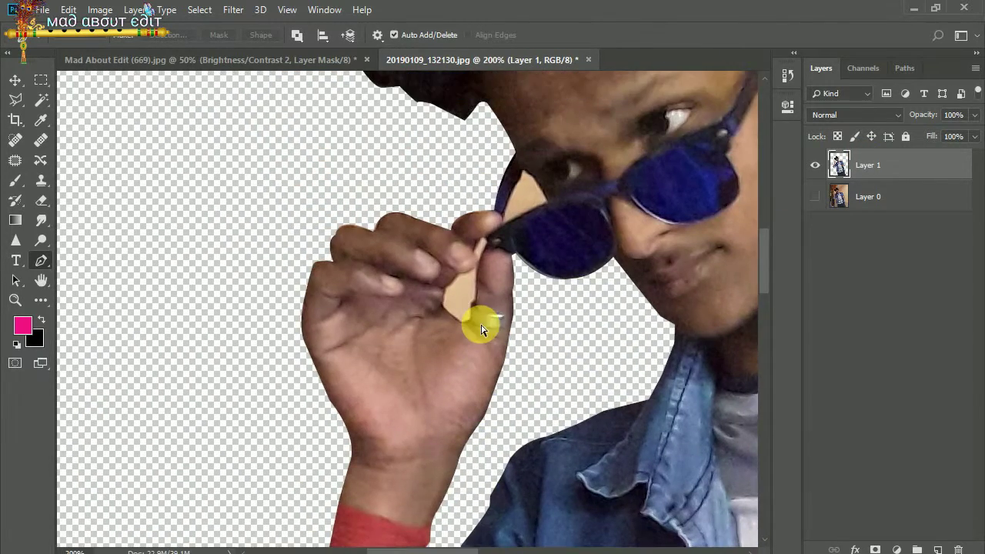
{"action": "key", "text": "ctrl+plus"}
{"action": "left_click_drag", "start_coordinate": [521, 300], "coordinate": [452, 324]}
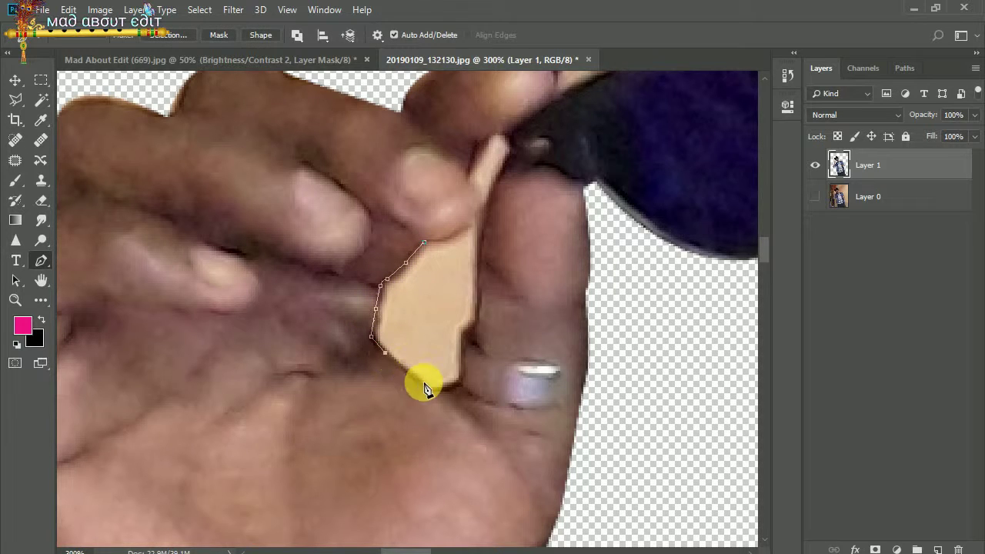
{"action": "left_click_drag", "start_coordinate": [462, 376], "coordinate": [466, 356]}
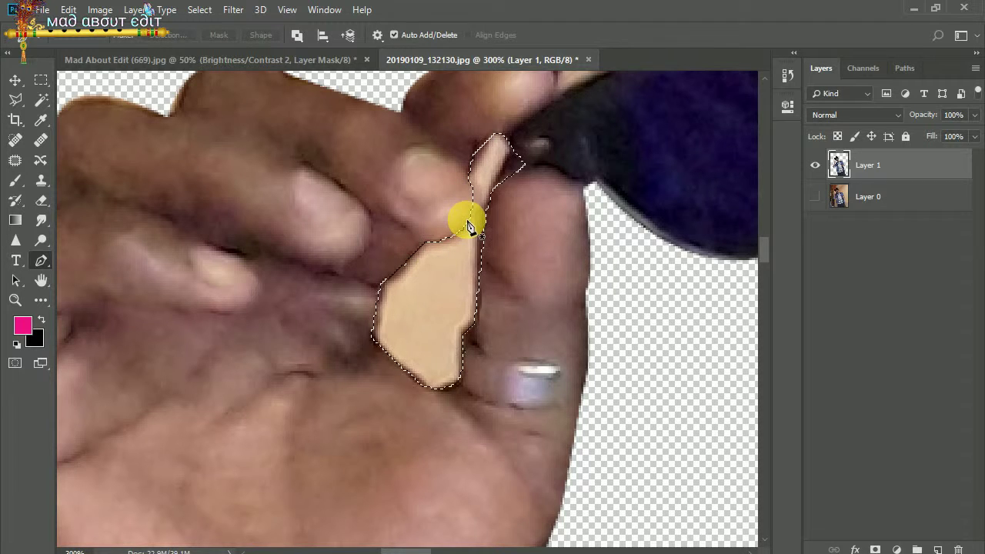
{"action": "key", "text": "ctrl+d"}
Delete the wall visible beside the sunglasses arm and zoom out to review the cut-out.
{"action": "left_click_drag", "start_coordinate": [598, 159], "coordinate": [475, 306]}
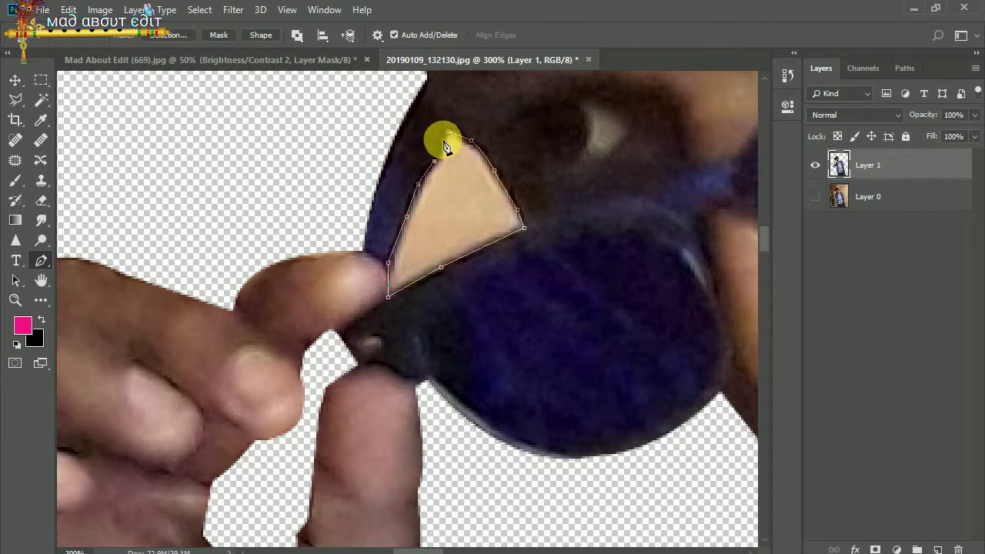
{"action": "key", "text": "ctrl+Return"}
{"action": "key", "text": "Delete"}
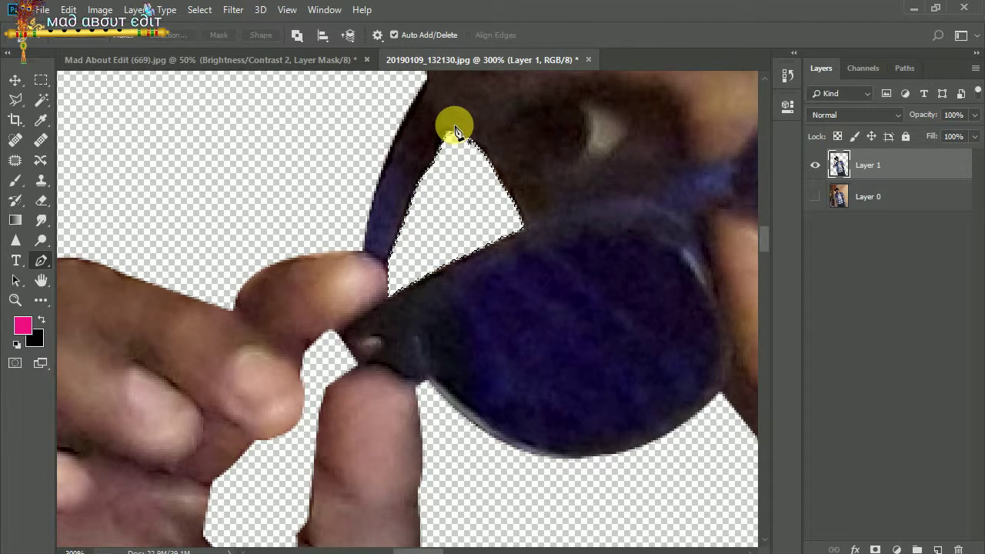
{"action": "key", "text": "ctrl+minus"}
{"action": "key", "text": "ctrl+minus"}
{"action": "key", "text": "ctrl+minus"}
{"action": "key", "text": "ctrl+minus"}
{"action": "key", "text": "ctrl+minus"}
{"action": "key", "text": "ctrl+minus"}
{"action": "key", "text": "ctrl+minus"}
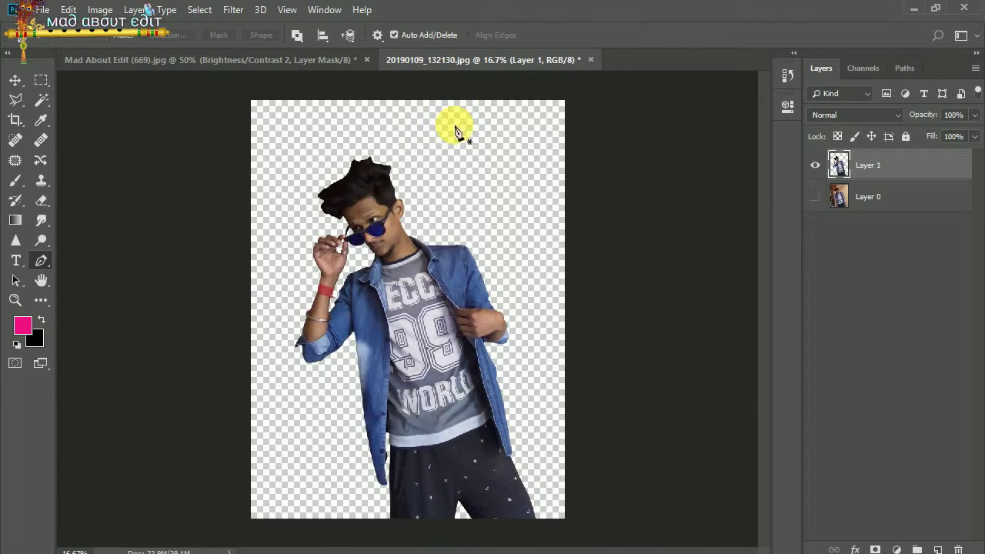
Drag the cut-out man into the sunset flower-field document and shrink him down.
{"action": "left_click", "coordinate": [16, 80]}
{"action": "mouse_move", "coordinate": [402, 308]}
{"action": "left_mouse_down"}
{"action": "mouse_move", "coordinate": [264, 59]}
{"action": "mouse_move", "coordinate": [430, 345]}
{"action": "left_mouse_up"}
{"action": "key", "text": "ctrl+minus"}
{"action": "key", "text": "ctrl+minus"}
{"action": "key", "text": "ctrl+minus"}
{"action": "key", "text": "ctrl+minus"}
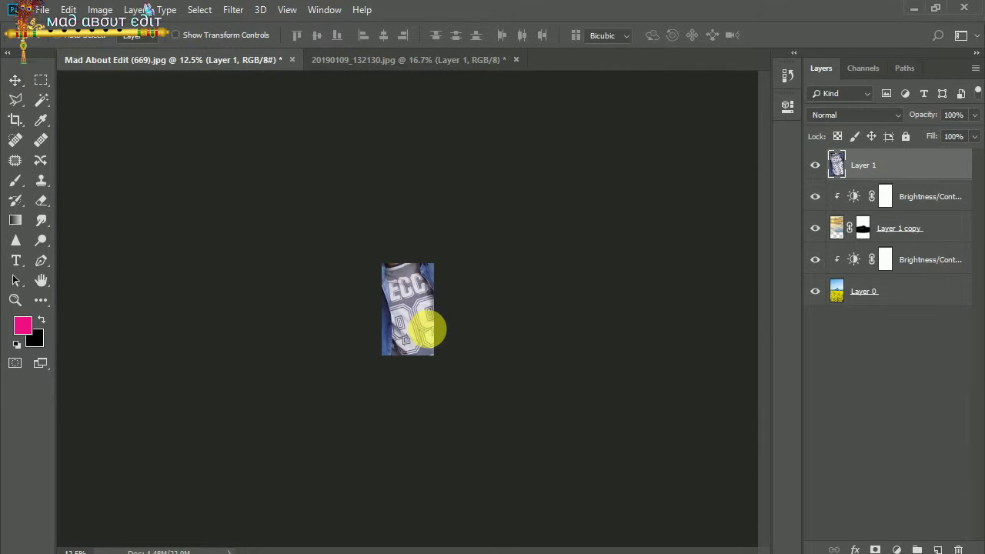
{"action": "key", "text": "ctrl+t"}
{"action": "mouse_move", "coordinate": [353, 229]}
{"action": "left_mouse_down"}
{"action": "mouse_move", "coordinate": [369, 277]}
{"action": "mouse_move", "coordinate": [387, 287]}
{"action": "left_mouse_up"}
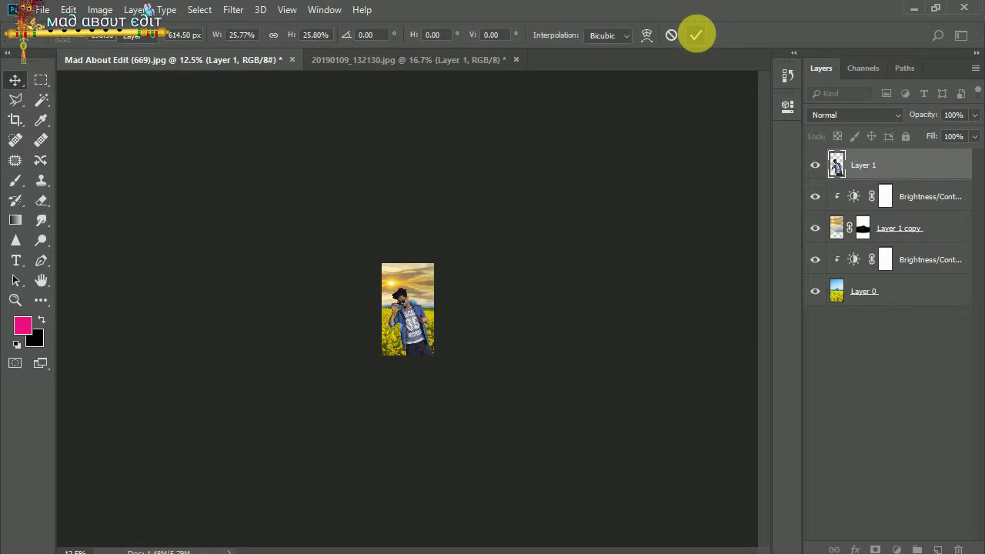
{"action": "left_click", "coordinate": [695, 35]}
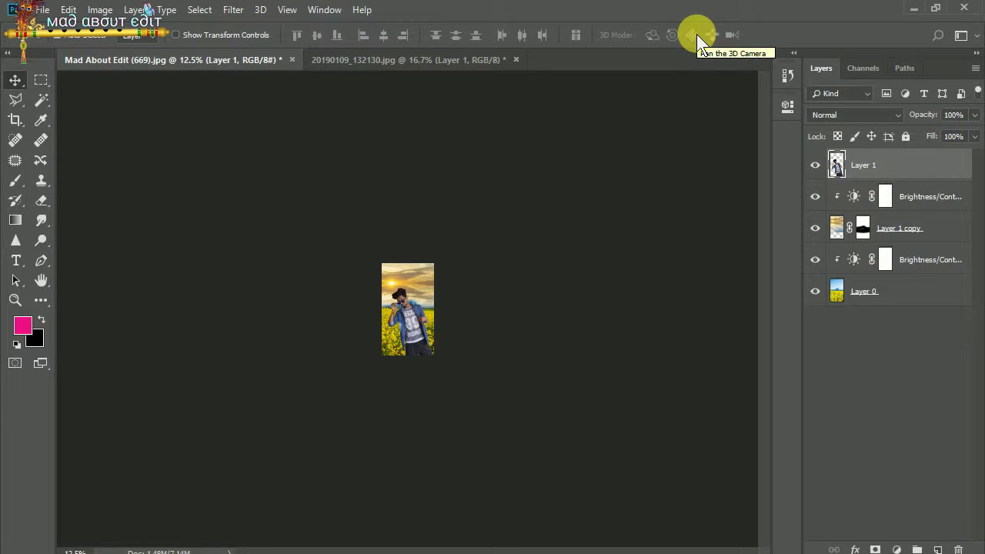
Scale Layer 1 to about 67.84%, tilt it 3.68°, and move it higher in the field.
{"action": "key", "text": "ctrl+plus"}
{"action": "key", "text": "ctrl+plus"}
{"action": "key", "text": "ctrl+plus"}
{"action": "key", "text": "ctrl+plus"}
{"action": "key", "text": "ctrl+plus"}
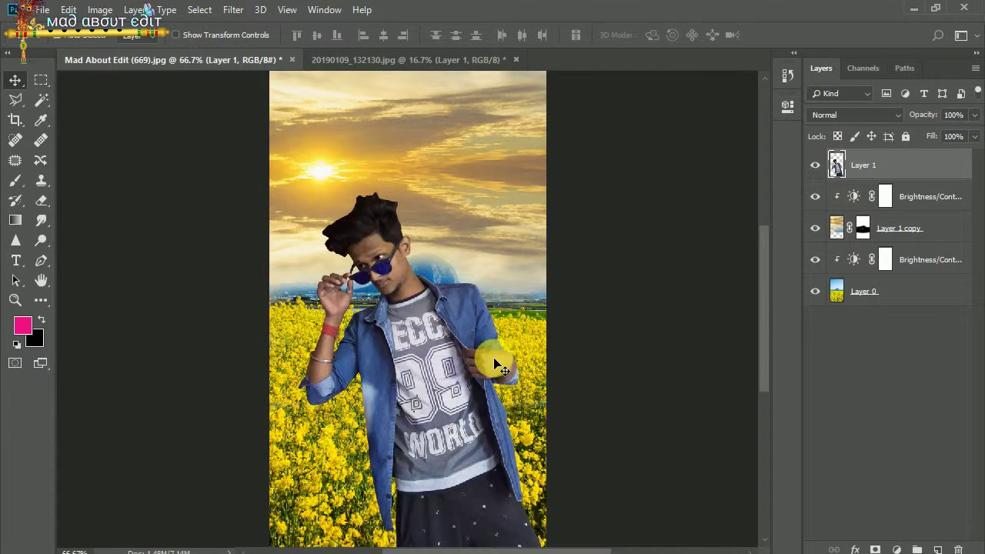
{"action": "key", "text": "ctrl+t"}
{"action": "left_click_drag", "start_coordinate": [300, 202], "coordinate": [326, 247]}
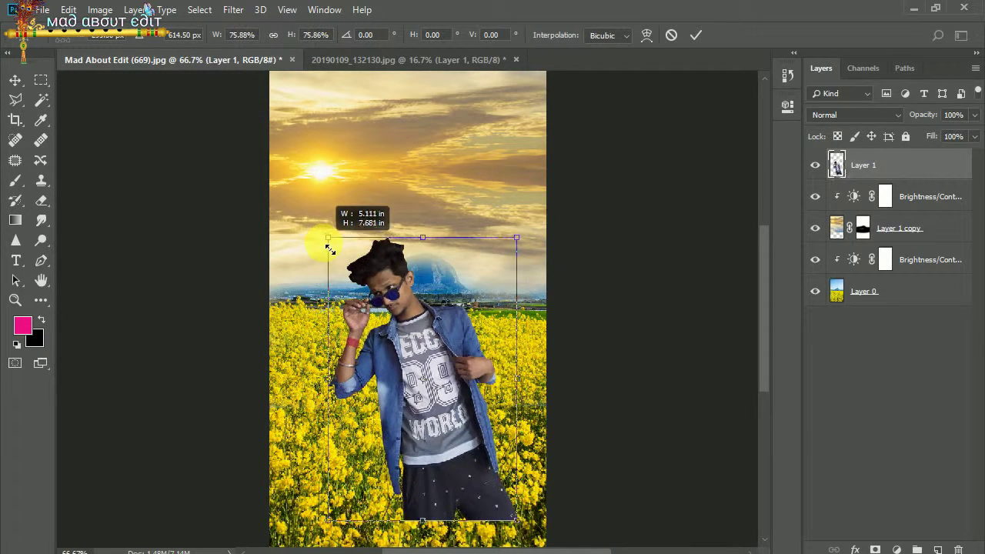
{"action": "left_click_drag", "start_coordinate": [546, 230], "coordinate": [557, 245]}
{"action": "mouse_move", "coordinate": [493, 323]}
{"action": "left_mouse_down"}
{"action": "mouse_move", "coordinate": [469, 281]}
{"action": "mouse_move", "coordinate": [428, 253]}
{"action": "left_mouse_up"}
{"action": "left_click_drag", "start_coordinate": [331, 176], "coordinate": [403, 254]}
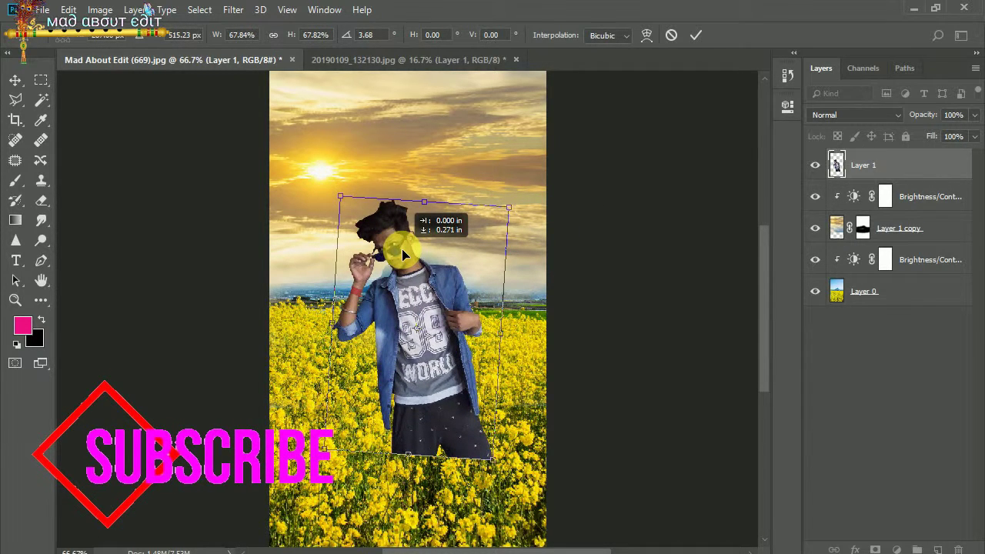
{"action": "key", "text": "Return"}
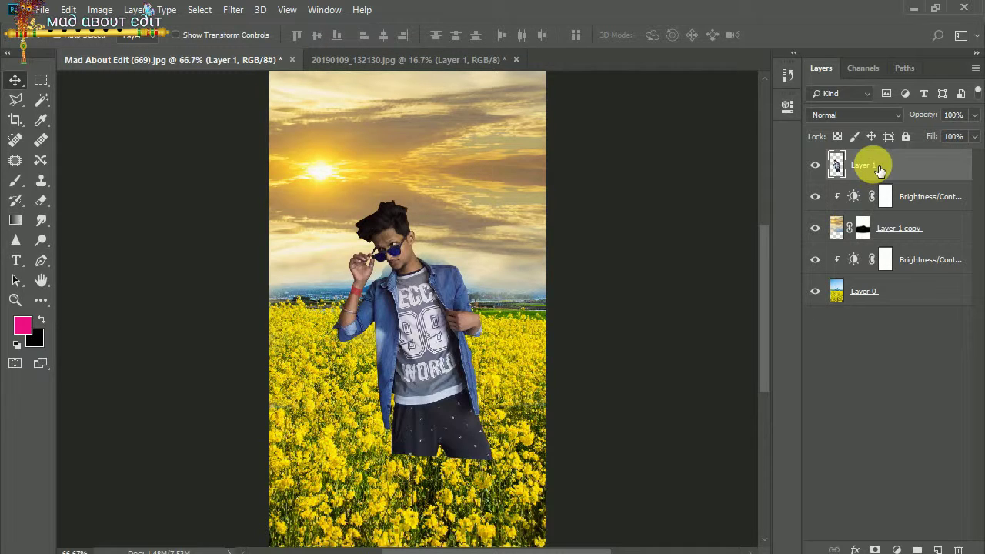
Duplicate the man's layer, move the copy to the bottom, and rename the original 'model'.
{"action": "key", "text": "ctrl+j"}
{"action": "left_click_drag", "start_coordinate": [869, 161], "coordinate": [842, 413]}
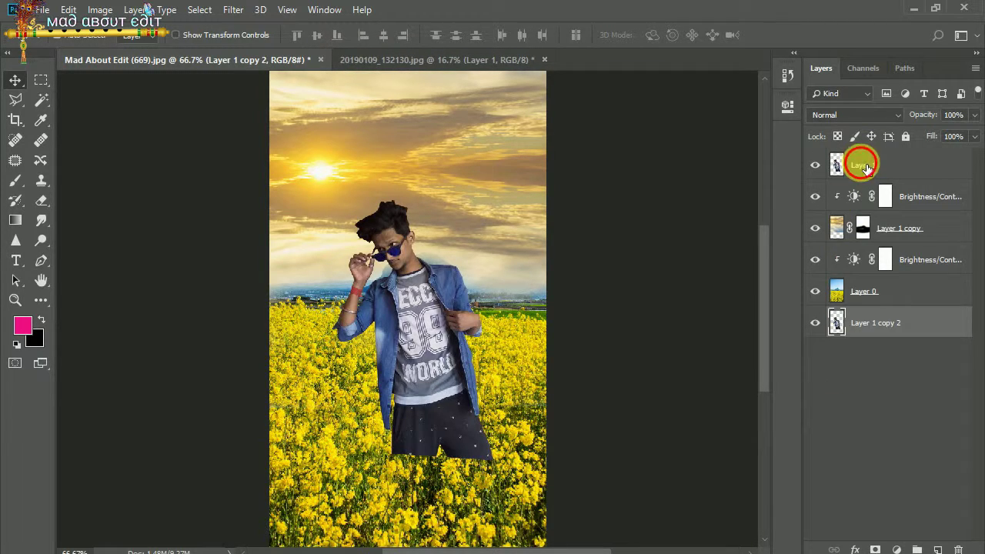
{"action": "double_click", "coordinate": [864, 166]}
{"action": "type", "text": "model"}
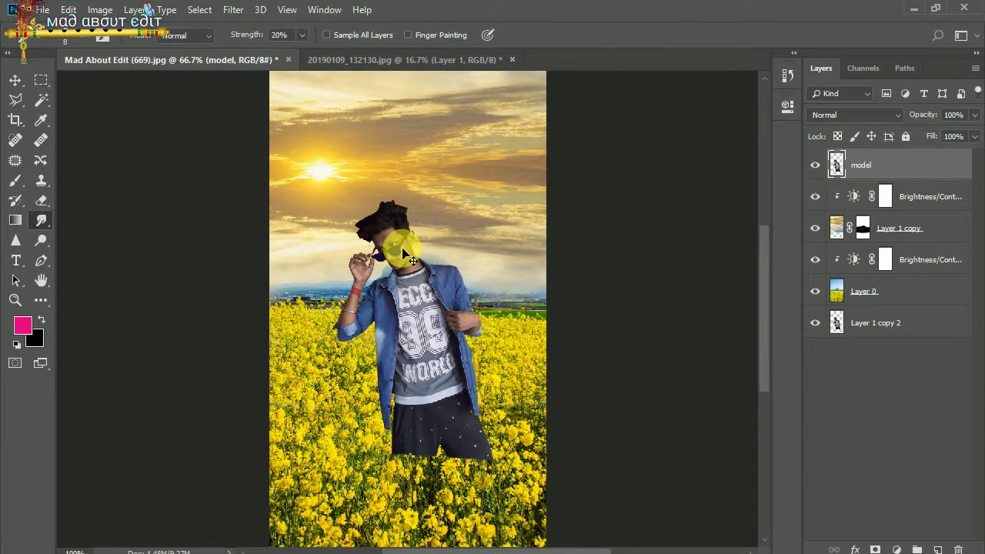
Smudge the skin around the eyebrow, eye and forehead smooth.
{"action": "scroll", "coordinate": [413, 260], "scroll_direction": "up", "scroll_amount": 3}
{"action": "scroll", "coordinate": [413, 261], "scroll_direction": "up", "scroll_amount": 2}
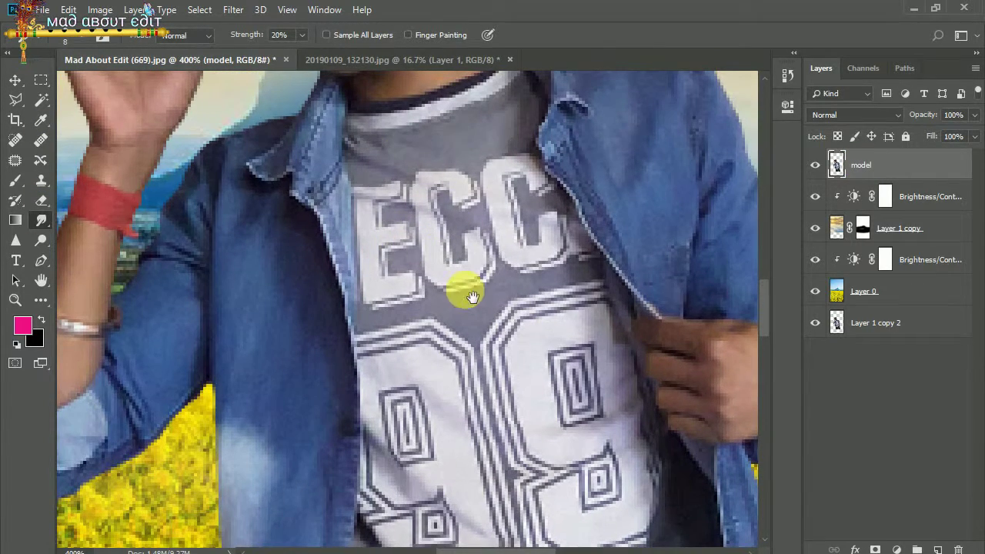
{"action": "left_click_drag", "start_coordinate": [421, 146], "coordinate": [511, 402]}
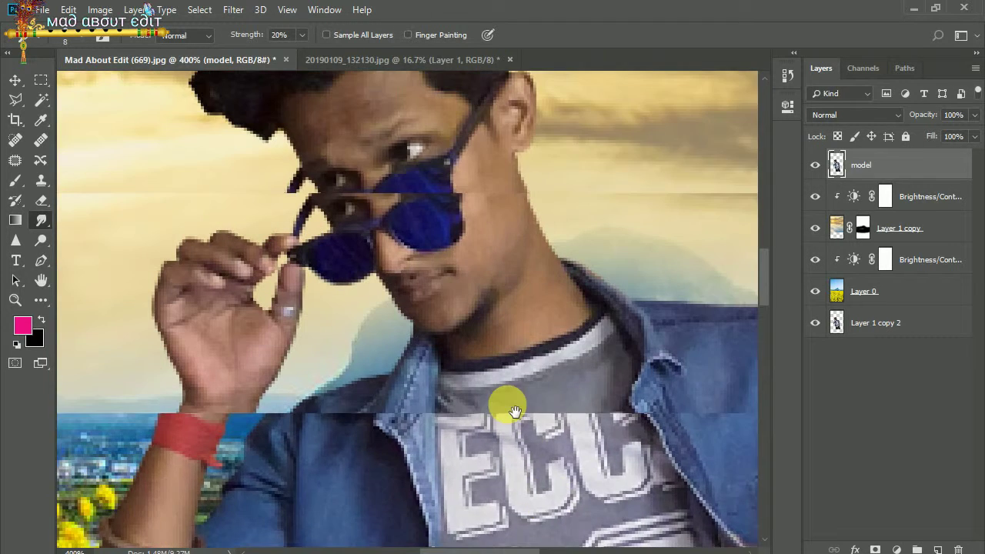
{"action": "left_click_drag", "start_coordinate": [454, 257], "coordinate": [457, 334]}
{"action": "scroll", "coordinate": [402, 259], "scroll_direction": "up", "scroll_amount": 1}
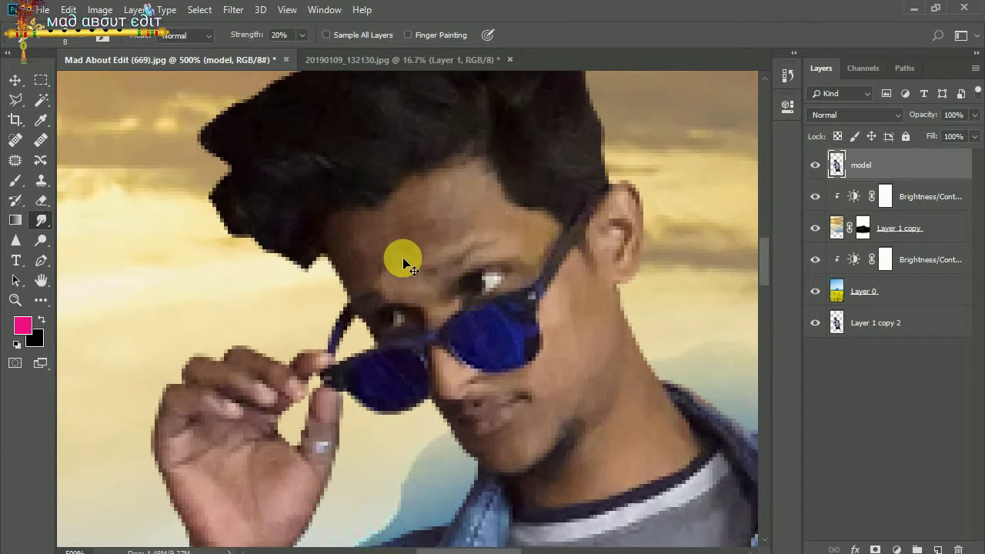
{"action": "scroll", "coordinate": [399, 258], "scroll_direction": "up", "scroll_amount": 1}
{"action": "left_click_drag", "start_coordinate": [482, 271], "coordinate": [435, 235]}
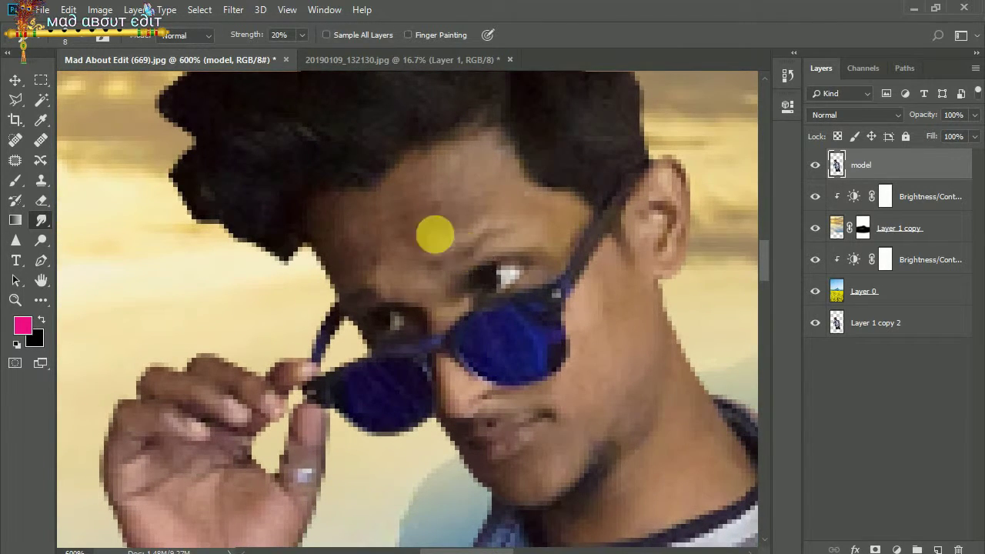
{"action": "mouse_move", "coordinate": [457, 190]}
{"action": "left_mouse_down"}
{"action": "mouse_move", "coordinate": [505, 193]}
{"action": "mouse_move", "coordinate": [433, 228]}
{"action": "mouse_move", "coordinate": [371, 236]}
{"action": "mouse_move", "coordinate": [372, 274]}
{"action": "mouse_move", "coordinate": [418, 285]}
{"action": "mouse_move", "coordinate": [479, 237]}
{"action": "mouse_move", "coordinate": [431, 216]}
{"action": "mouse_move", "coordinate": [376, 252]}
{"action": "mouse_move", "coordinate": [472, 220]}
{"action": "mouse_move", "coordinate": [443, 320]}
{"action": "mouse_move", "coordinate": [605, 325]}
{"action": "mouse_move", "coordinate": [659, 308]}
{"action": "mouse_move", "coordinate": [616, 355]}
{"action": "mouse_move", "coordinate": [609, 412]}
{"action": "mouse_move", "coordinate": [519, 488]}
{"action": "mouse_move", "coordinate": [593, 451]}
{"action": "mouse_move", "coordinate": [603, 369]}
{"action": "mouse_move", "coordinate": [666, 410]}
{"action": "mouse_move", "coordinate": [668, 366]}
{"action": "mouse_move", "coordinate": [719, 456]}
{"action": "mouse_move", "coordinate": [697, 446]}
{"action": "left_mouse_up"}
Smooth the skin on the neck, hand, wrist and forearm around the bangle.
{"action": "scroll", "coordinate": [649, 315], "scroll_direction": "down", "scroll_amount": 3}
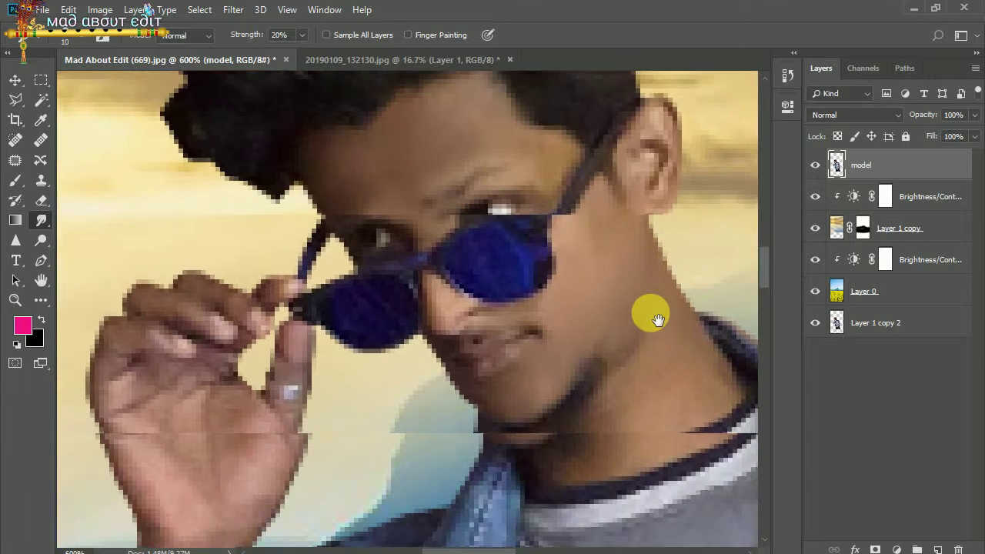
{"action": "scroll", "coordinate": [590, 304], "scroll_direction": "down", "scroll_amount": 2}
{"action": "mouse_move", "coordinate": [559, 394]}
{"action": "left_mouse_down"}
{"action": "mouse_move", "coordinate": [675, 358]}
{"action": "mouse_move", "coordinate": [613, 346]}
{"action": "mouse_move", "coordinate": [688, 300]}
{"action": "mouse_move", "coordinate": [615, 311]}
{"action": "left_mouse_up"}
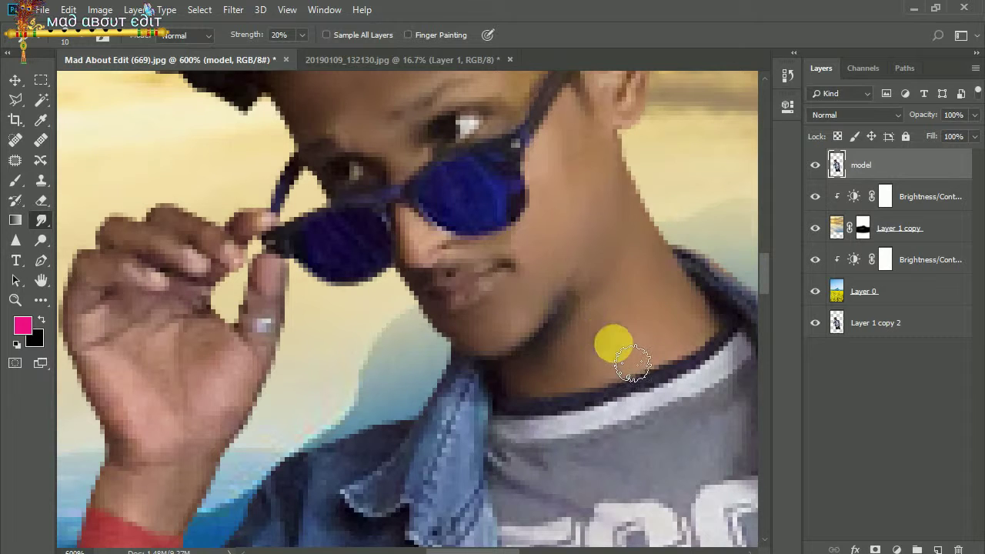
{"action": "mouse_move", "coordinate": [230, 335]}
{"action": "left_mouse_down"}
{"action": "mouse_move", "coordinate": [154, 325]}
{"action": "mouse_move", "coordinate": [124, 352]}
{"action": "mouse_move", "coordinate": [149, 449]}
{"action": "mouse_move", "coordinate": [238, 379]}
{"action": "mouse_move", "coordinate": [241, 424]}
{"action": "mouse_move", "coordinate": [223, 468]}
{"action": "mouse_move", "coordinate": [149, 510]}
{"action": "mouse_move", "coordinate": [132, 461]}
{"action": "mouse_move", "coordinate": [183, 498]}
{"action": "mouse_move", "coordinate": [346, 149]}
{"action": "left_mouse_up"}
{"action": "left_click_drag", "start_coordinate": [319, 329], "coordinate": [375, 221]}
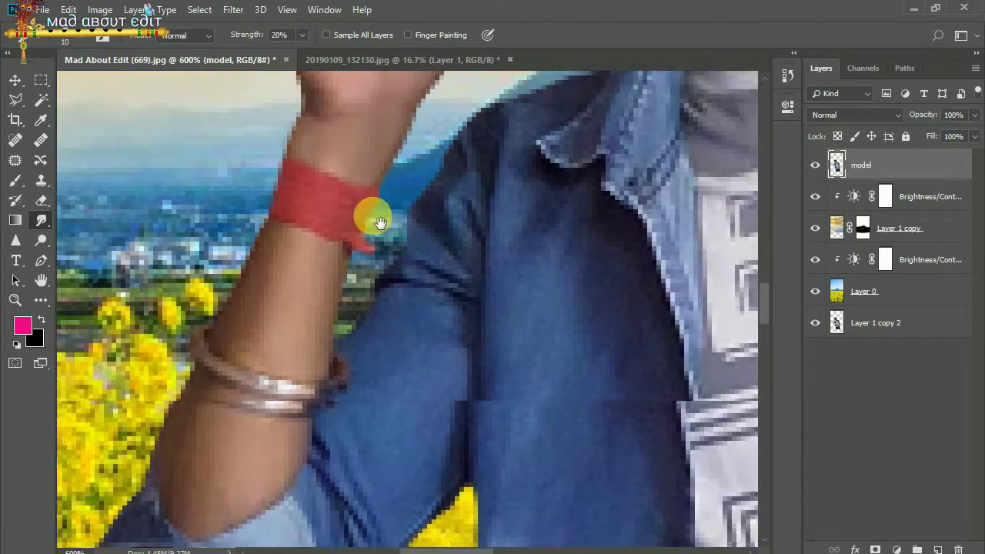
{"action": "mouse_move", "coordinate": [308, 246]}
{"action": "left_mouse_down"}
{"action": "mouse_move", "coordinate": [362, 260]}
{"action": "mouse_move", "coordinate": [336, 346]}
{"action": "left_mouse_up"}
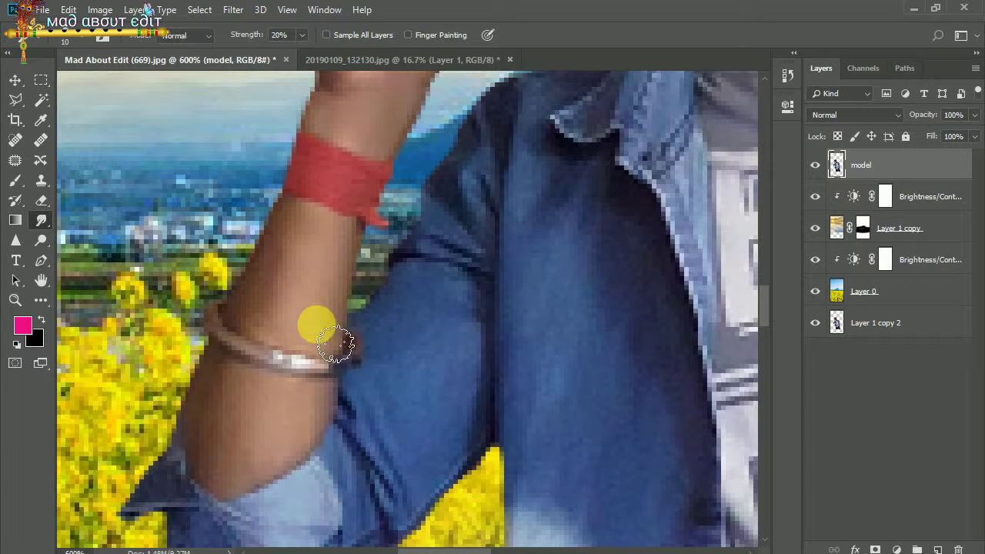
{"action": "mouse_move", "coordinate": [300, 317]}
{"action": "left_mouse_down"}
{"action": "mouse_move", "coordinate": [264, 322]}
{"action": "mouse_move", "coordinate": [324, 359]}
{"action": "mouse_move", "coordinate": [311, 264]}
{"action": "mouse_move", "coordinate": [259, 392]}
{"action": "mouse_move", "coordinate": [317, 409]}
{"action": "mouse_move", "coordinate": [316, 451]}
{"action": "mouse_move", "coordinate": [269, 458]}
{"action": "mouse_move", "coordinate": [218, 421]}
{"action": "mouse_move", "coordinate": [272, 482]}
{"action": "mouse_move", "coordinate": [220, 413]}
{"action": "mouse_move", "coordinate": [287, 444]}
{"action": "mouse_move", "coordinate": [301, 428]}
{"action": "mouse_move", "coordinate": [451, 356]}
{"action": "mouse_move", "coordinate": [400, 345]}
{"action": "mouse_move", "coordinate": [330, 301]}
{"action": "mouse_move", "coordinate": [453, 323]}
{"action": "mouse_move", "coordinate": [464, 292]}
{"action": "mouse_move", "coordinate": [521, 310]}
{"action": "mouse_move", "coordinate": [545, 355]}
{"action": "mouse_move", "coordinate": [447, 406]}
{"action": "mouse_move", "coordinate": [402, 396]}
{"action": "mouse_move", "coordinate": [448, 355]}
{"action": "mouse_move", "coordinate": [520, 354]}
{"action": "mouse_move", "coordinate": [554, 393]}
{"action": "mouse_move", "coordinate": [482, 455]}
{"action": "mouse_move", "coordinate": [458, 453]}
{"action": "mouse_move", "coordinate": [488, 455]}
{"action": "mouse_move", "coordinate": [330, 347]}
{"action": "mouse_move", "coordinate": [347, 304]}
{"action": "mouse_move", "coordinate": [272, 279]}
{"action": "mouse_move", "coordinate": [378, 294]}
{"action": "mouse_move", "coordinate": [338, 394]}
{"action": "mouse_move", "coordinate": [354, 416]}
{"action": "mouse_move", "coordinate": [457, 403]}
{"action": "mouse_move", "coordinate": [453, 297]}
{"action": "mouse_move", "coordinate": [464, 341]}
{"action": "mouse_move", "coordinate": [487, 328]}
{"action": "left_mouse_up"}
{"action": "scroll", "coordinate": [478, 323], "scroll_direction": "up", "scroll_amount": 3}
{"action": "scroll", "coordinate": [385, 277], "scroll_direction": "up", "scroll_amount": 3}
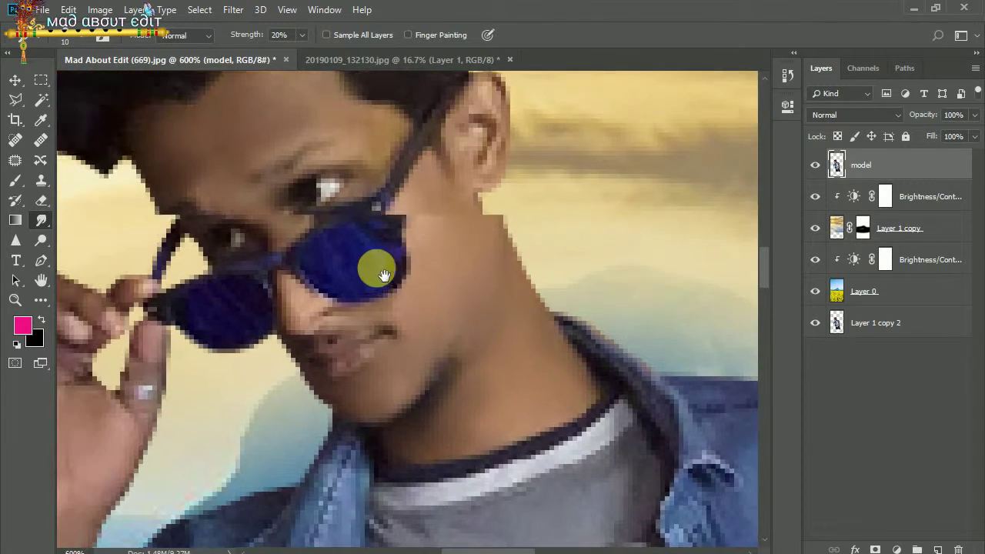
{"action": "scroll", "coordinate": [422, 281], "scroll_direction": "down", "scroll_amount": 2}
{"action": "scroll", "coordinate": [424, 283], "scroll_direction": "down", "scroll_amount": 1}
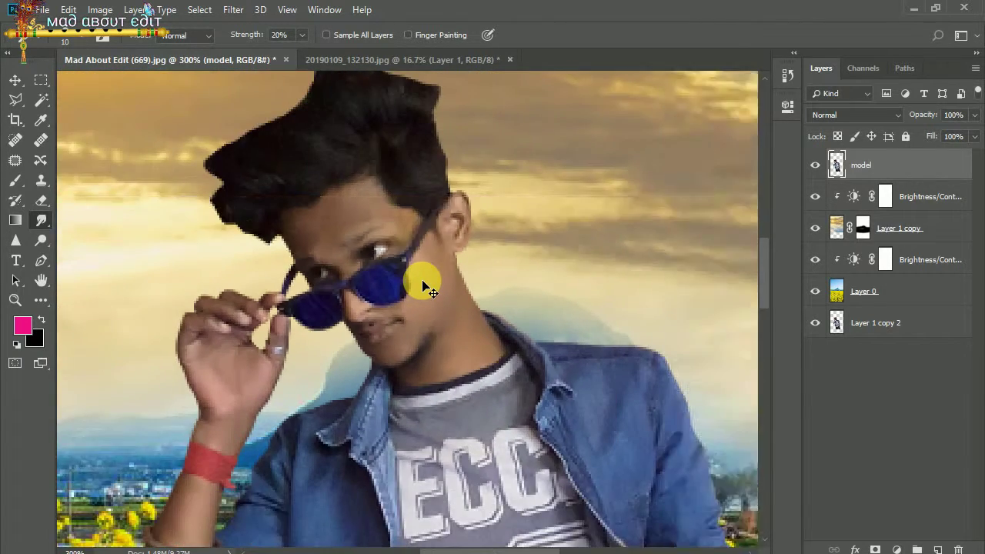
{"action": "scroll", "coordinate": [425, 286], "scroll_direction": "down", "scroll_amount": 1}
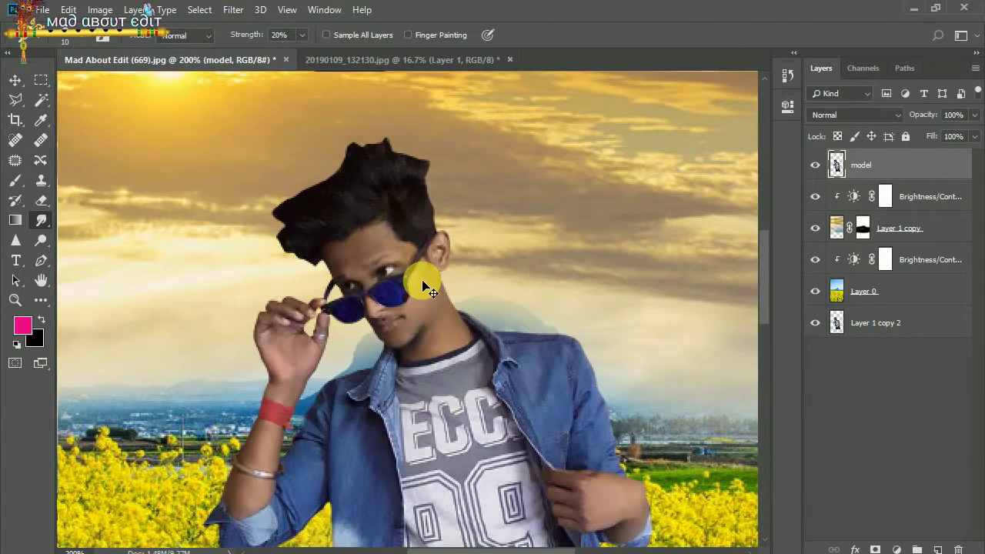
Choose a hair-strand Smudge brush from the HAIR BRUSH set at size 20.
{"action": "left_click", "coordinate": [84, 41]}
{"action": "left_click", "coordinate": [29, 296]}
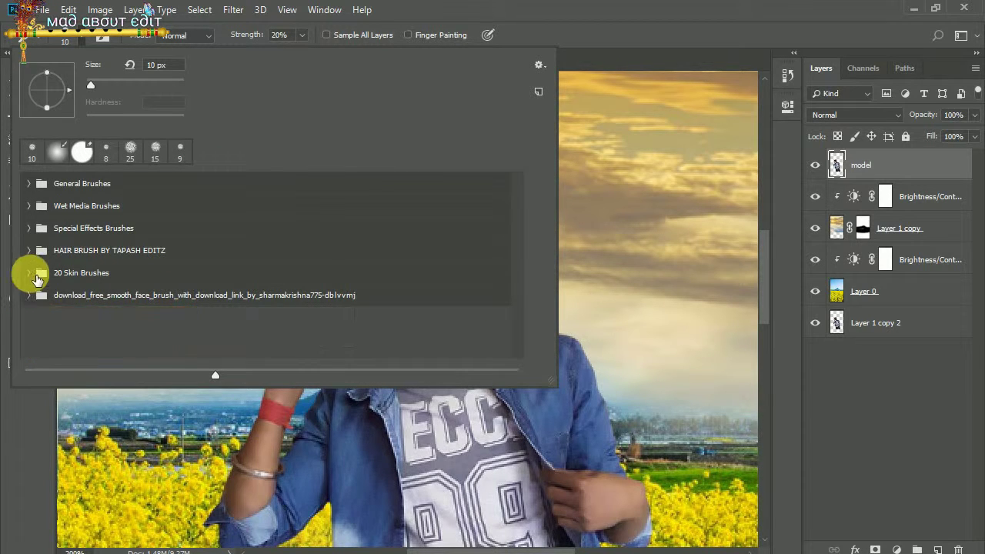
{"action": "left_click", "coordinate": [28, 250]}
{"action": "left_click", "coordinate": [70, 321]}
{"action": "left_click", "coordinate": [358, 242]}
{"action": "key", "text": "bracketleft"}
{"action": "key", "text": "bracketleft"}
{"action": "key", "text": "bracketleft"}
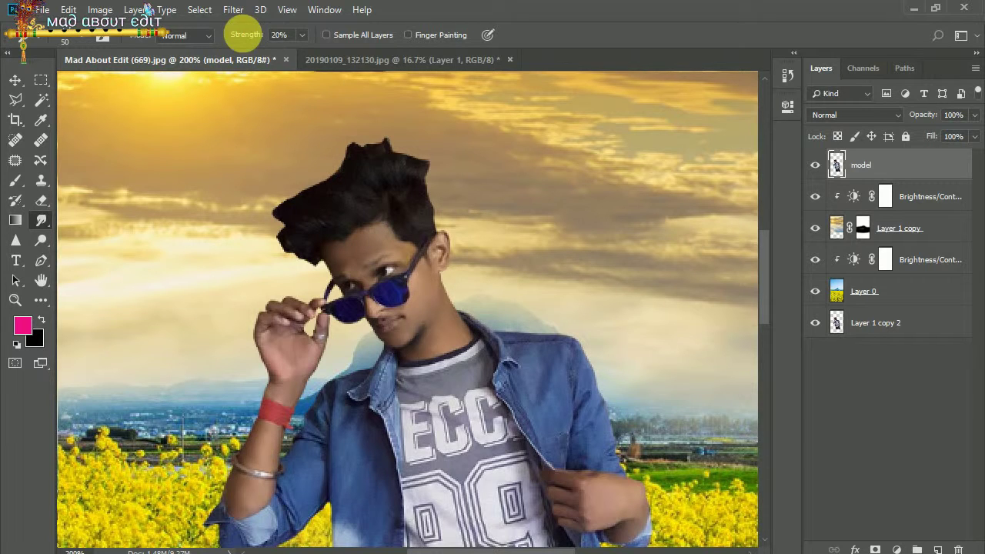
{"action": "scroll", "coordinate": [345, 183], "scroll_direction": "up", "scroll_amount": 2}
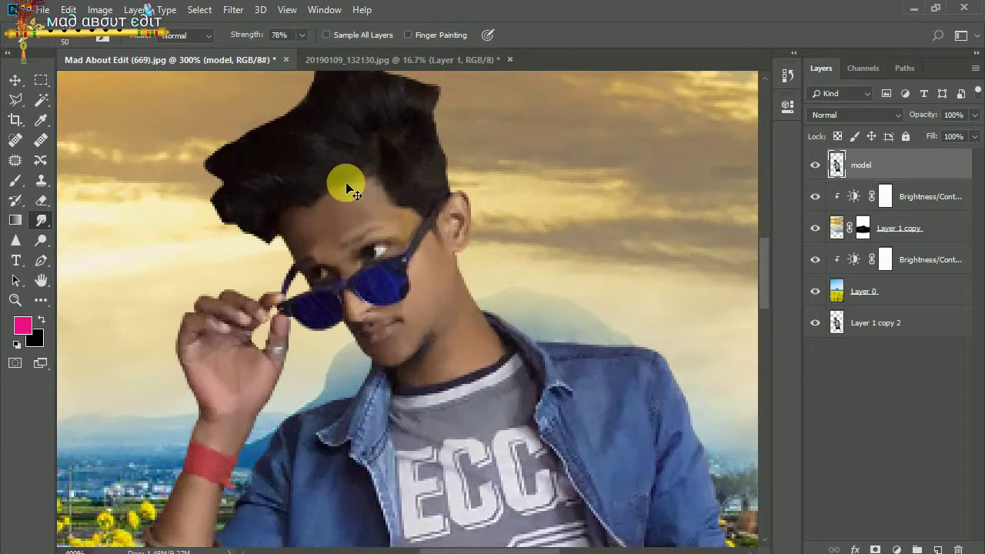
{"action": "scroll", "coordinate": [433, 363], "scroll_direction": "up", "scroll_amount": 2}
{"action": "key", "text": "bracketleft"}
{"action": "key", "text": "bracketleft"}
{"action": "key", "text": "bracketleft"}
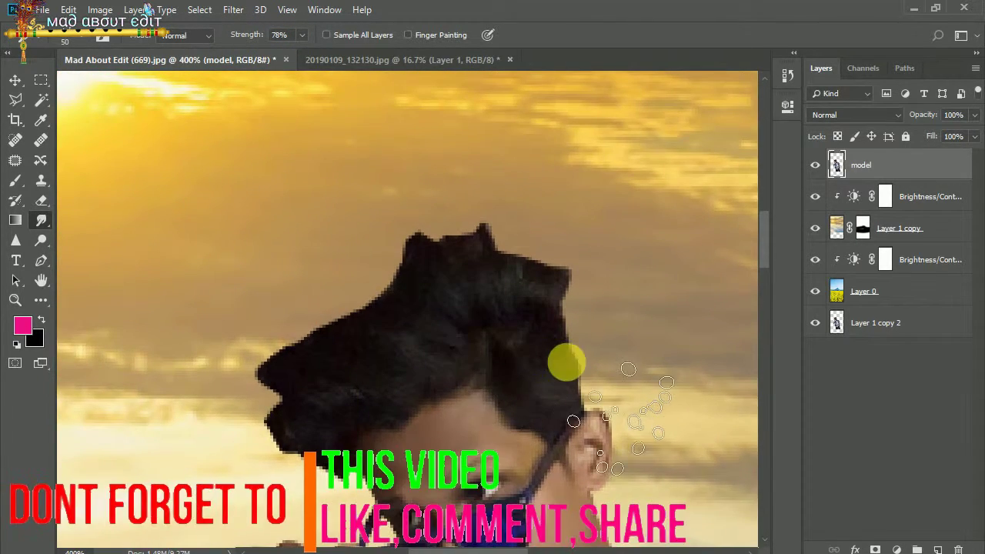
Pull wispy, spiky strands from the top and upper-left hair into the sky.
{"action": "left_click_drag", "start_coordinate": [534, 319], "coordinate": [483, 219]}
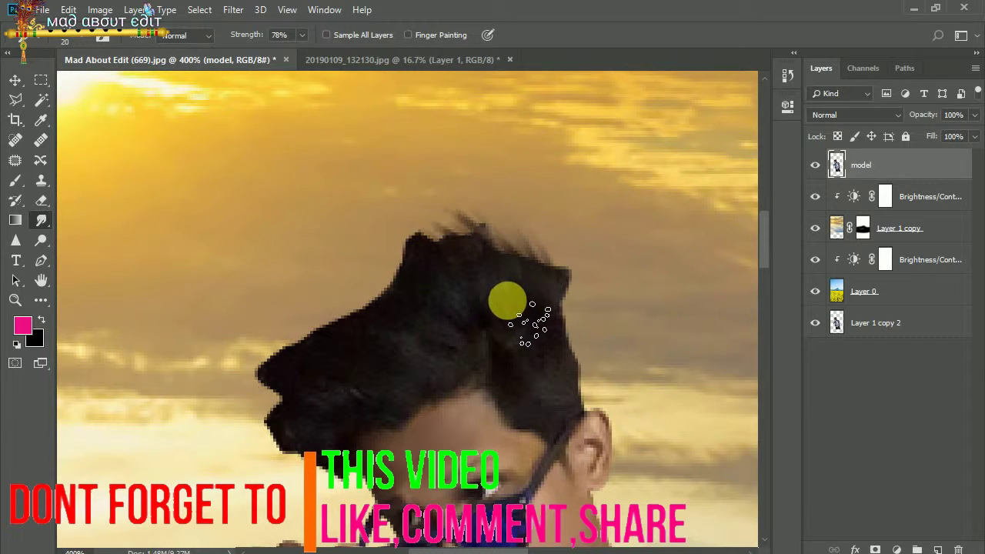
{"action": "mouse_move", "coordinate": [363, 323]}
{"action": "left_mouse_down"}
{"action": "mouse_move", "coordinate": [412, 280]}
{"action": "mouse_move", "coordinate": [329, 286]}
{"action": "left_mouse_up"}
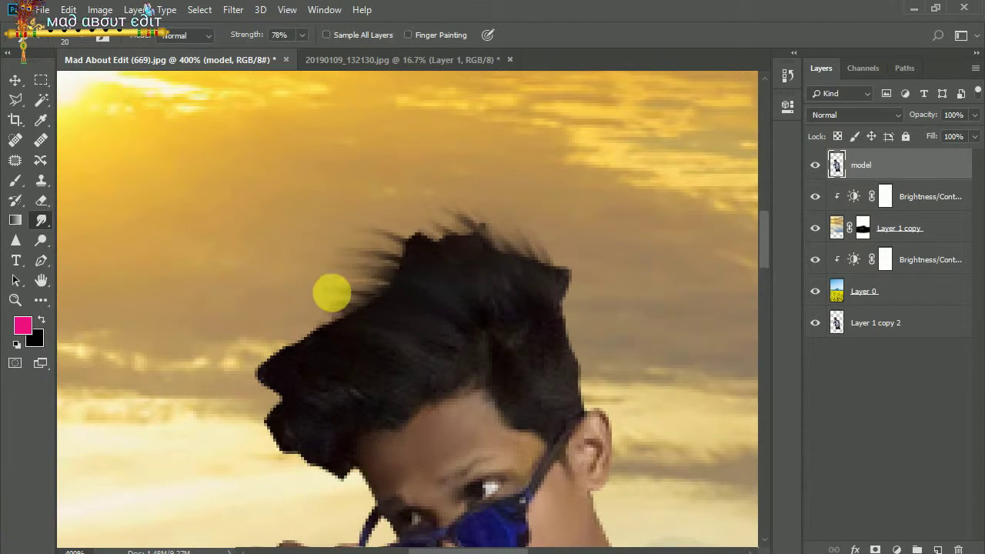
{"action": "mouse_move", "coordinate": [261, 346]}
{"action": "left_mouse_down"}
{"action": "mouse_move", "coordinate": [312, 380]}
{"action": "mouse_move", "coordinate": [363, 272]}
{"action": "left_mouse_up"}
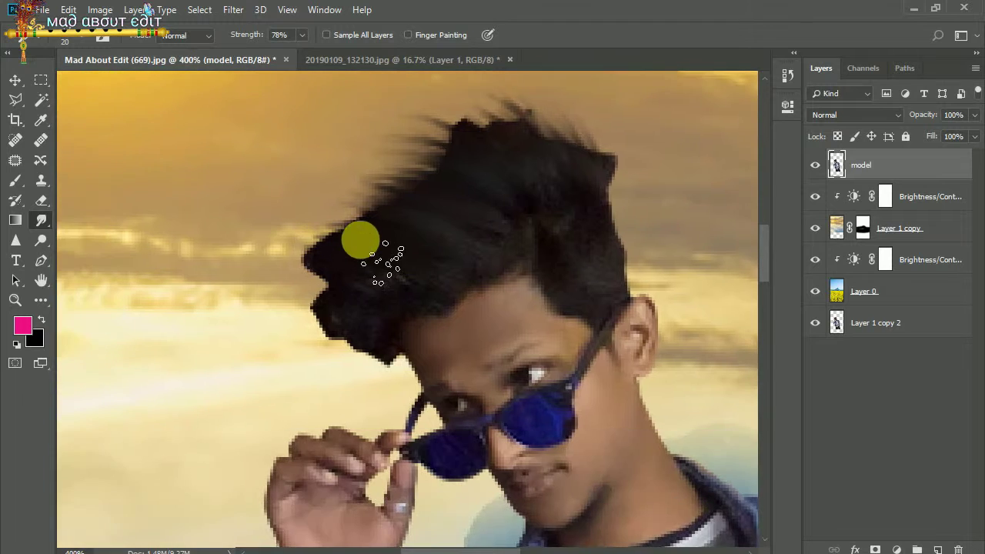
{"action": "left_click_drag", "start_coordinate": [359, 325], "coordinate": [286, 266]}
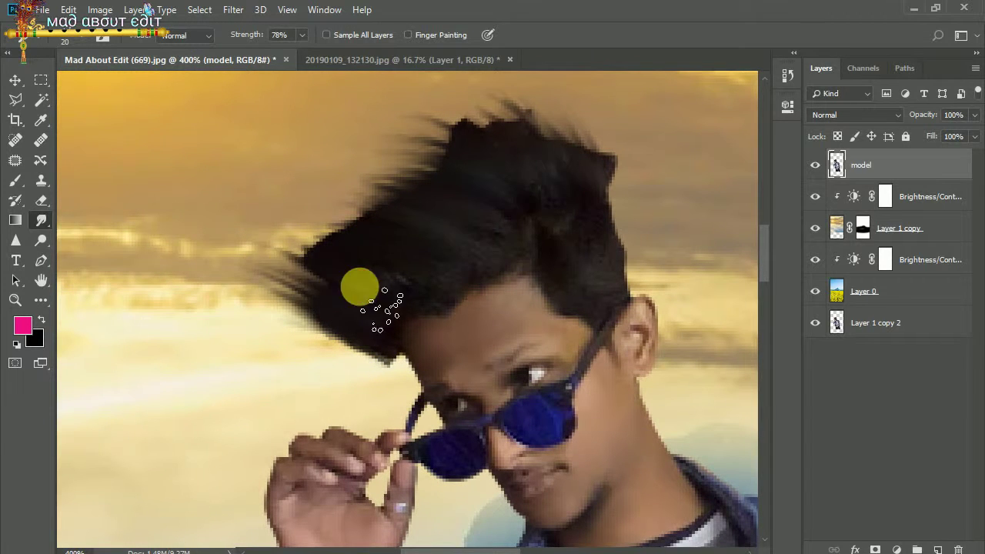
{"action": "mouse_move", "coordinate": [359, 287]}
{"action": "left_mouse_down"}
{"action": "mouse_move", "coordinate": [451, 242]}
{"action": "mouse_move", "coordinate": [383, 323]}
{"action": "left_mouse_up"}
{"action": "mouse_move", "coordinate": [493, 149]}
{"action": "left_mouse_down"}
{"action": "mouse_move", "coordinate": [508, 238]}
{"action": "mouse_move", "coordinate": [526, 244]}
{"action": "mouse_move", "coordinate": [461, 158]}
{"action": "left_mouse_up"}
{"action": "left_click_drag", "start_coordinate": [400, 204], "coordinate": [331, 167]}
{"action": "left_click_drag", "start_coordinate": [401, 223], "coordinate": [370, 181]}
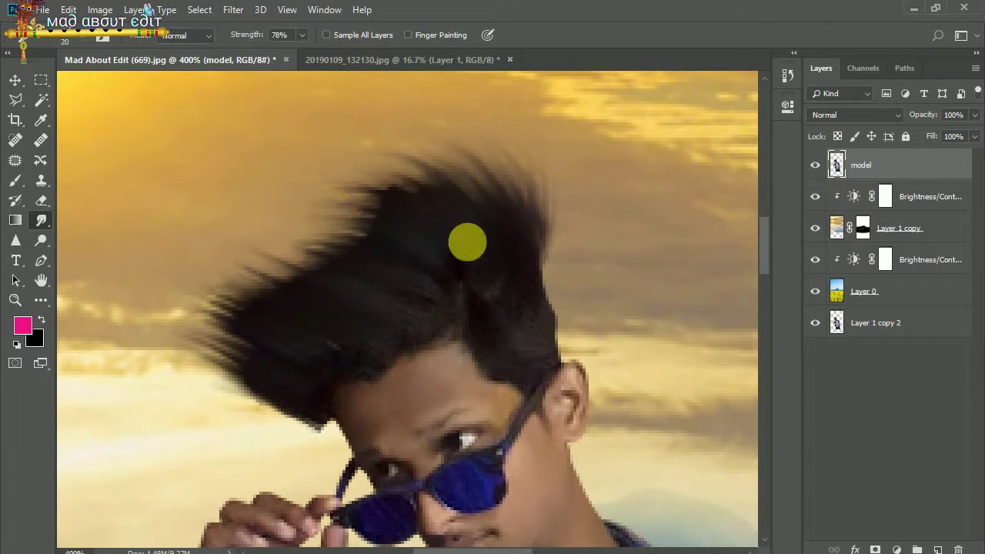
{"action": "left_click_drag", "start_coordinate": [495, 238], "coordinate": [356, 153]}
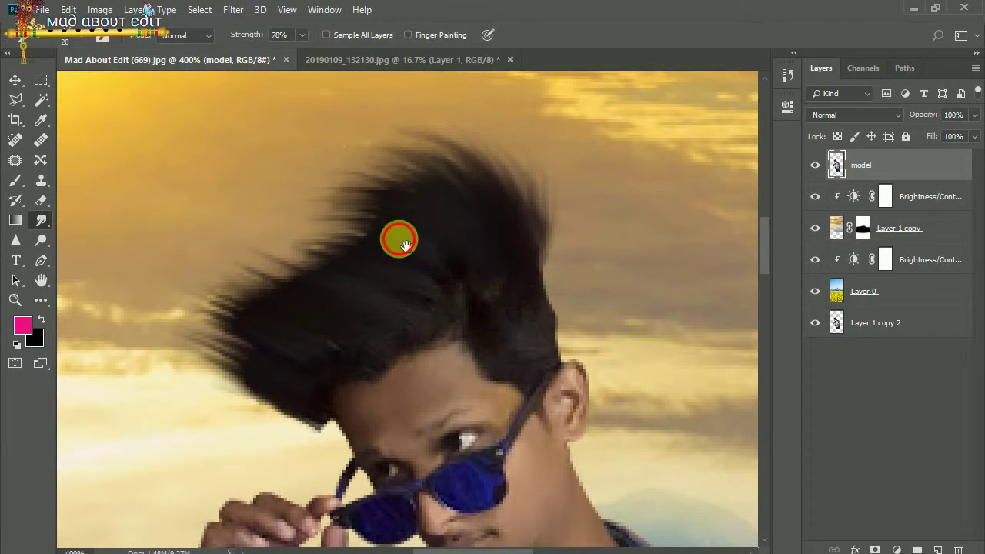
Feather the front, left edge and above-ear hair with finer strands.
{"action": "left_click_drag", "start_coordinate": [405, 245], "coordinate": [521, 191]}
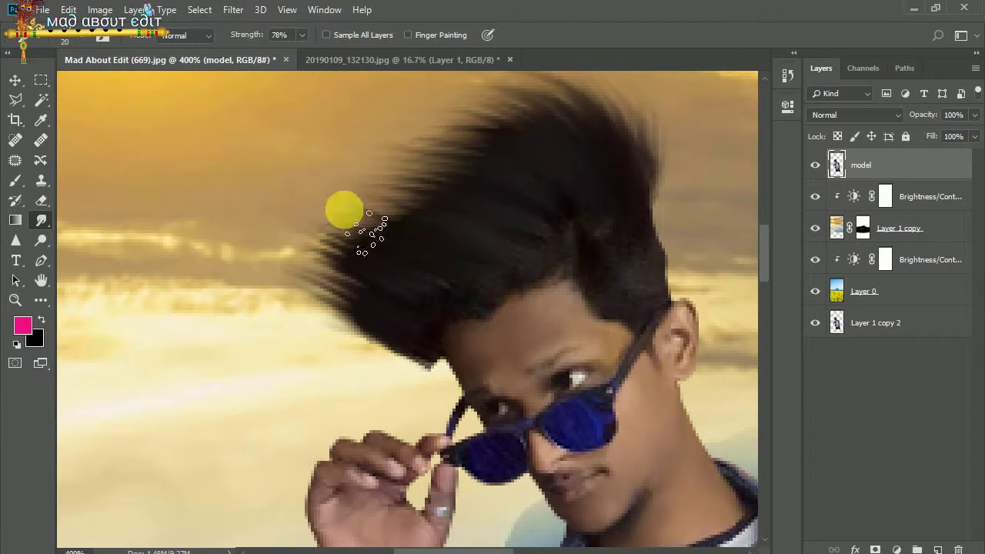
{"action": "left_click_drag", "start_coordinate": [457, 227], "coordinate": [464, 165]}
{"action": "left_click_drag", "start_coordinate": [462, 233], "coordinate": [454, 150]}
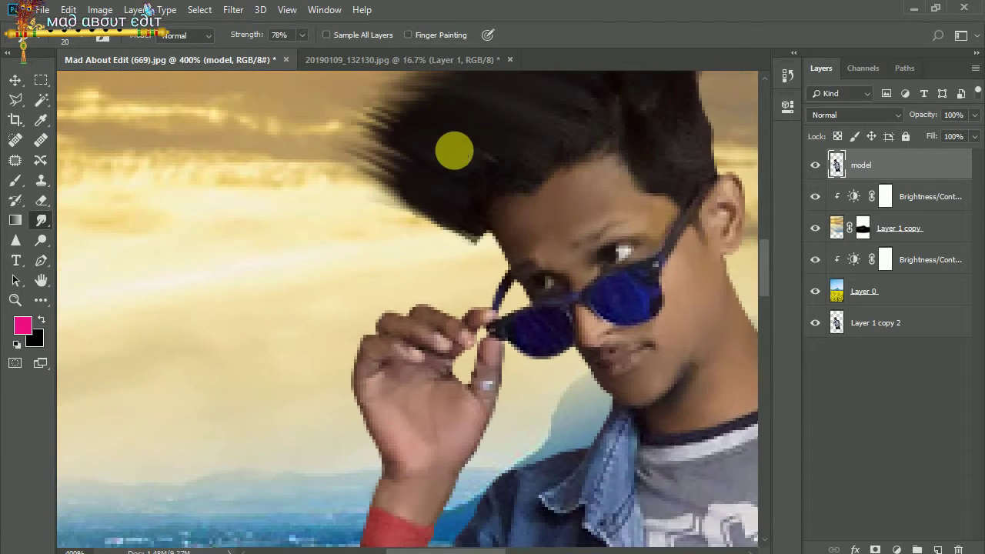
{"action": "mouse_move", "coordinate": [446, 248]}
{"action": "left_mouse_down"}
{"action": "mouse_move", "coordinate": [386, 215]}
{"action": "mouse_move", "coordinate": [342, 257]}
{"action": "mouse_move", "coordinate": [456, 244]}
{"action": "mouse_move", "coordinate": [474, 266]}
{"action": "left_mouse_up"}
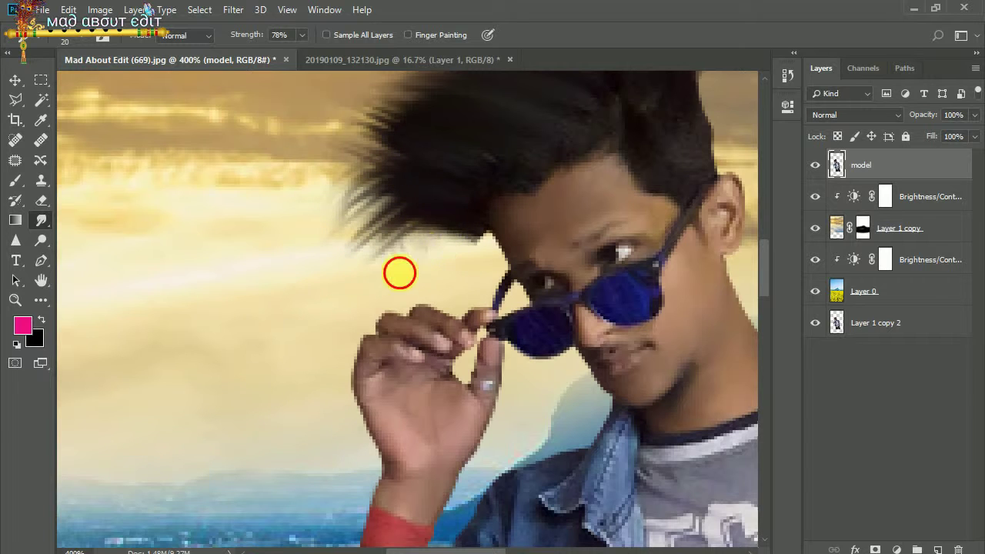
{"action": "mouse_move", "coordinate": [400, 272]}
{"action": "left_mouse_down"}
{"action": "mouse_move", "coordinate": [363, 269]}
{"action": "mouse_move", "coordinate": [356, 238]}
{"action": "mouse_move", "coordinate": [423, 208]}
{"action": "mouse_move", "coordinate": [424, 233]}
{"action": "mouse_move", "coordinate": [314, 231]}
{"action": "mouse_move", "coordinate": [326, 208]}
{"action": "left_mouse_up"}
{"action": "mouse_move", "coordinate": [533, 163]}
{"action": "left_mouse_down"}
{"action": "mouse_move", "coordinate": [318, 224]}
{"action": "mouse_move", "coordinate": [307, 161]}
{"action": "mouse_move", "coordinate": [339, 167]}
{"action": "mouse_move", "coordinate": [380, 222]}
{"action": "left_mouse_up"}
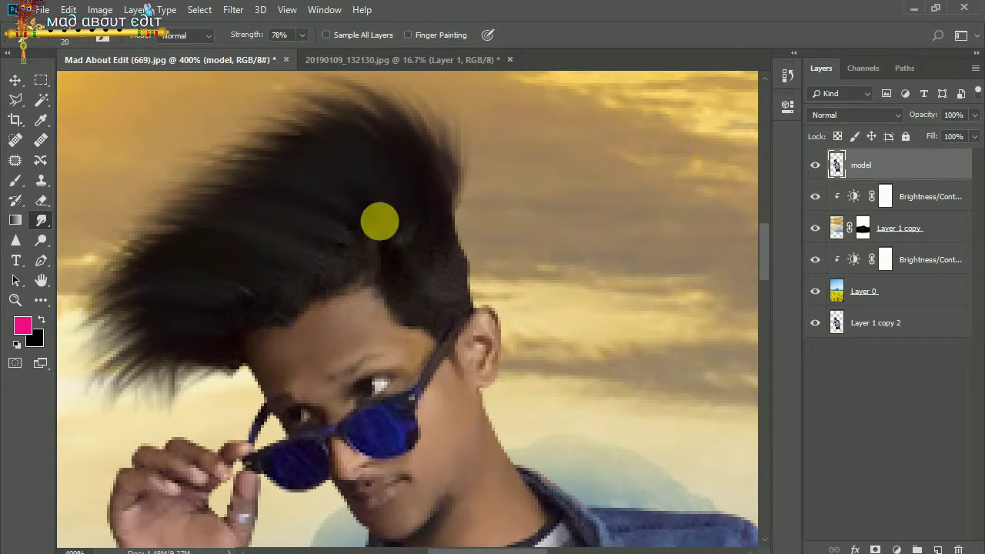
{"action": "key", "text": "bracketleft"}
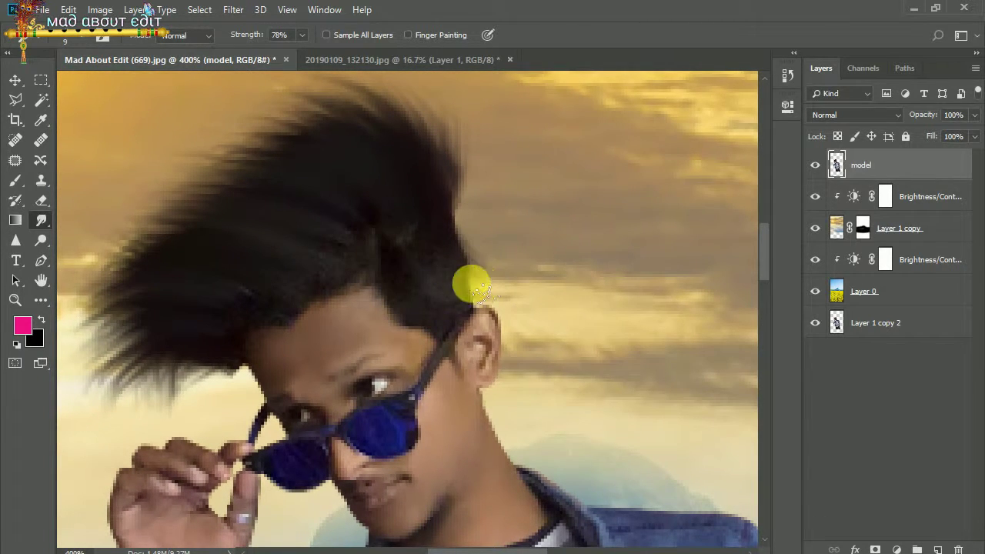
{"action": "mouse_move", "coordinate": [478, 291]}
{"action": "left_mouse_down"}
{"action": "mouse_move", "coordinate": [462, 261]}
{"action": "mouse_move", "coordinate": [477, 197]}
{"action": "mouse_move", "coordinate": [492, 212]}
{"action": "left_mouse_up"}
{"action": "key", "text": "ctrl+minus"}
{"action": "key", "text": "ctrl+minus"}
Add a Brightness/Contrast layer (brightness 74, contrast 21) clipped to the model layer.
{"action": "key", "text": "ctrl+minus"}
{"action": "key", "text": "ctrl+minus"}
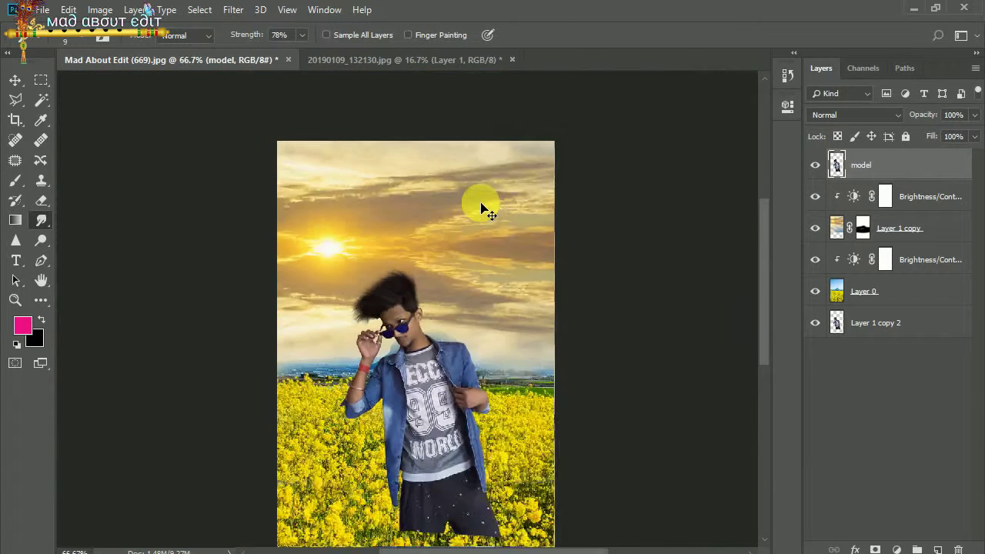
{"action": "key", "text": "ctrl+minus"}
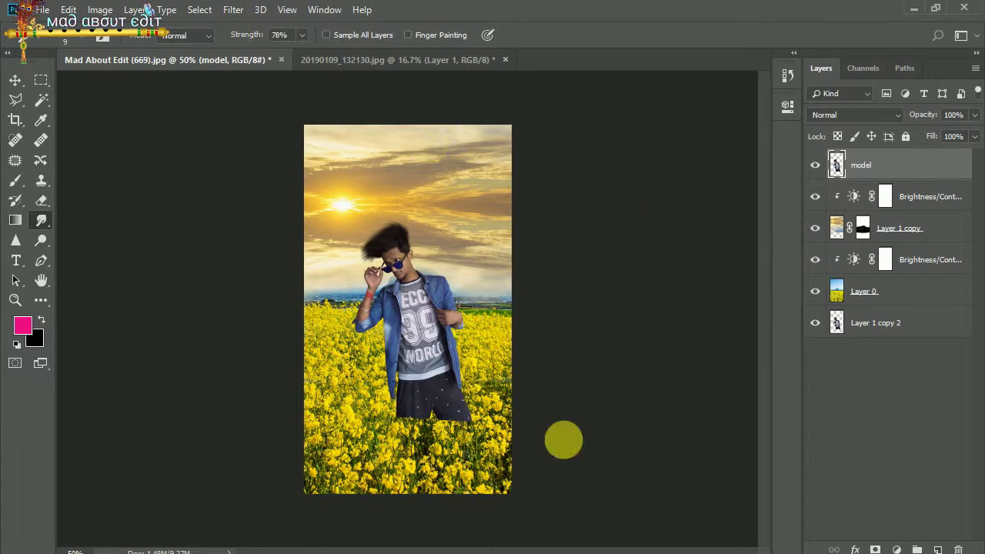
{"action": "left_click", "coordinate": [896, 550]}
{"action": "left_click", "coordinate": [854, 322]}
{"action": "mouse_move", "coordinate": [655, 187]}
{"action": "left_mouse_down"}
{"action": "mouse_move", "coordinate": [702, 190]}
{"action": "mouse_move", "coordinate": [676, 217]}
{"action": "left_mouse_up"}
{"action": "left_click", "coordinate": [655, 362]}
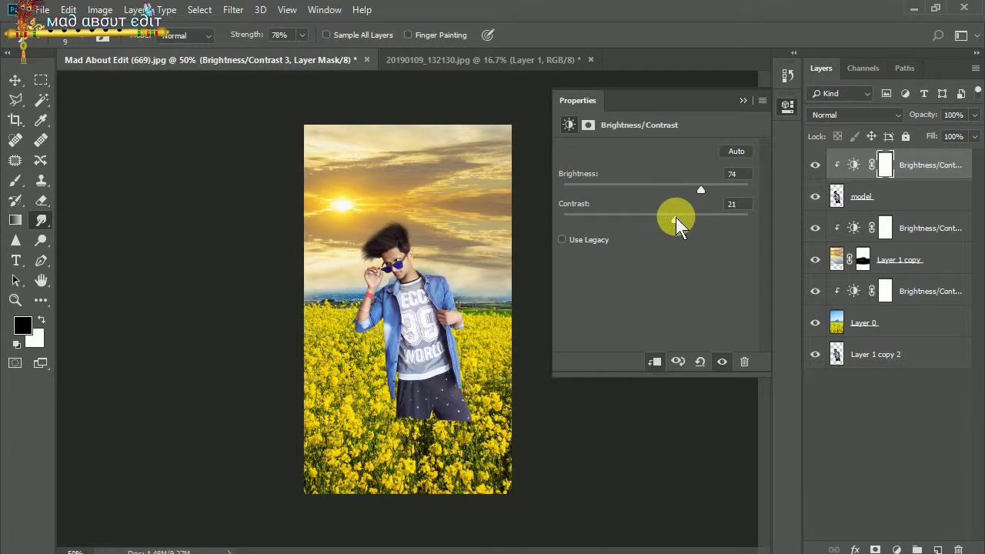
{"action": "left_click", "coordinate": [743, 100]}
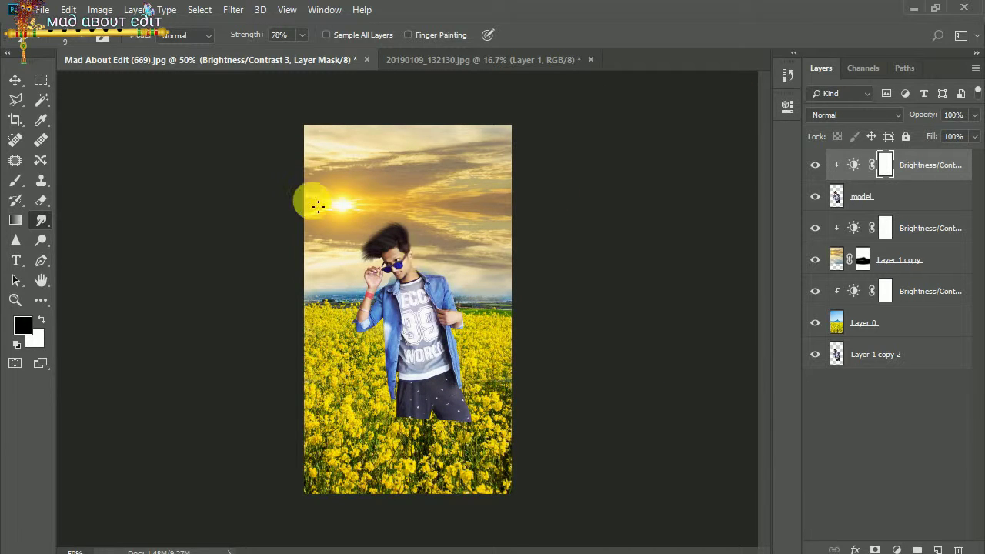
{"action": "left_click", "coordinate": [881, 327]}
Duplicate Layer 0, then Magic Wand-select the yellow flowers on the original Layer 0.
{"action": "key", "text": "ctrl+j"}
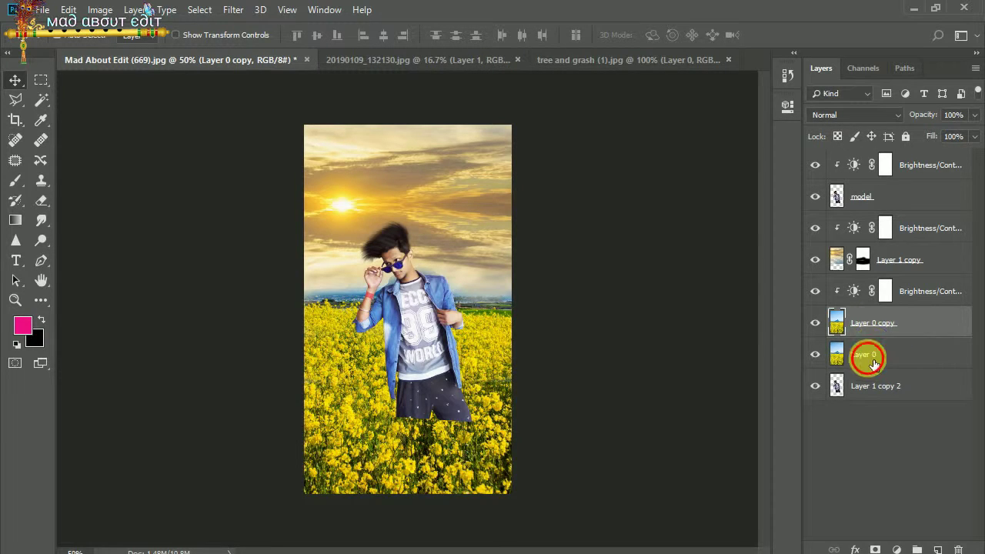
{"action": "left_click", "coordinate": [869, 354]}
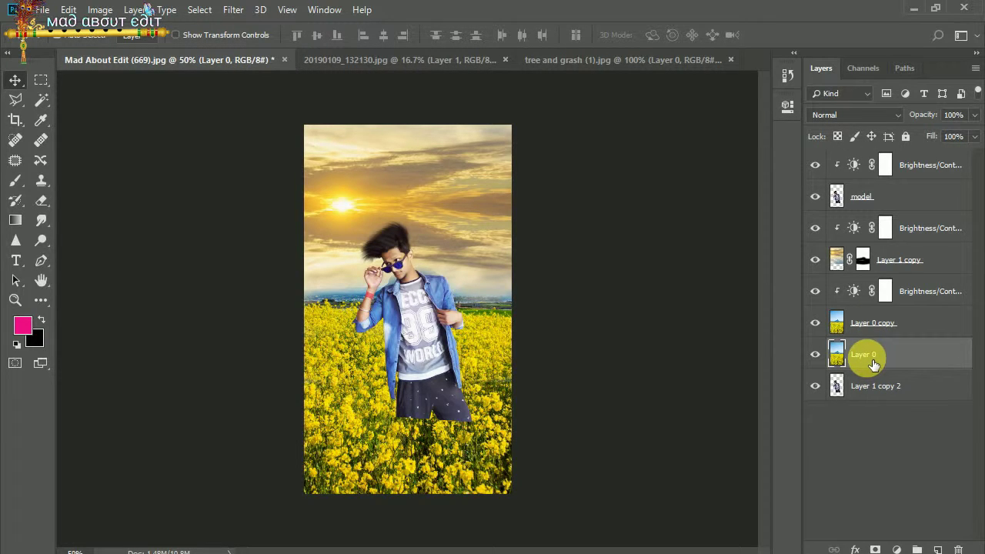
{"action": "left_click", "coordinate": [40, 101]}
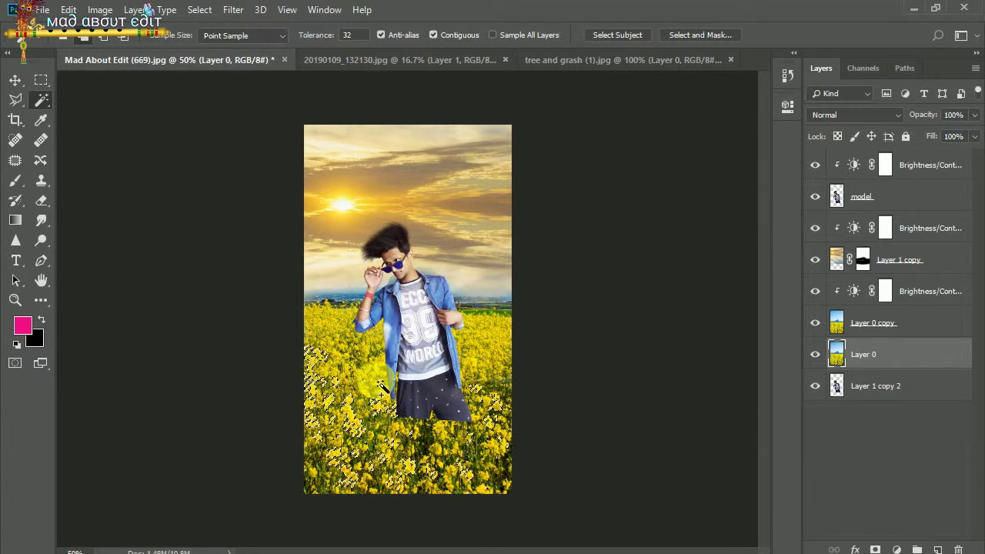
{"action": "left_click", "coordinate": [728, 414]}
Copy the selected flowers to Layer 1, transform them, and move Layer 1 to the top.
{"action": "key", "text": "ctrl+j"}
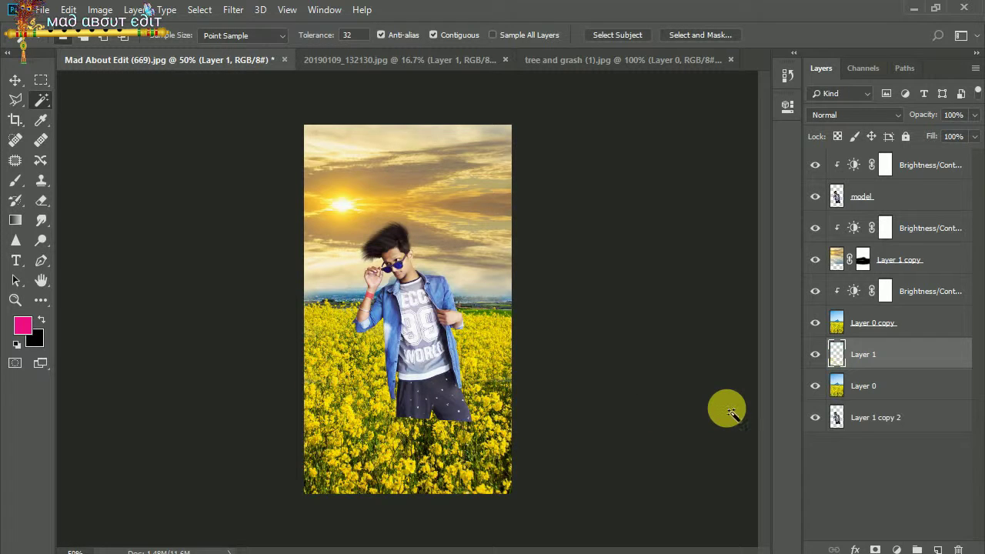
{"action": "left_click", "coordinate": [884, 365]}
{"action": "key", "text": "ctrl+t"}
{"action": "left_click_drag", "start_coordinate": [326, 352], "coordinate": [369, 357]}
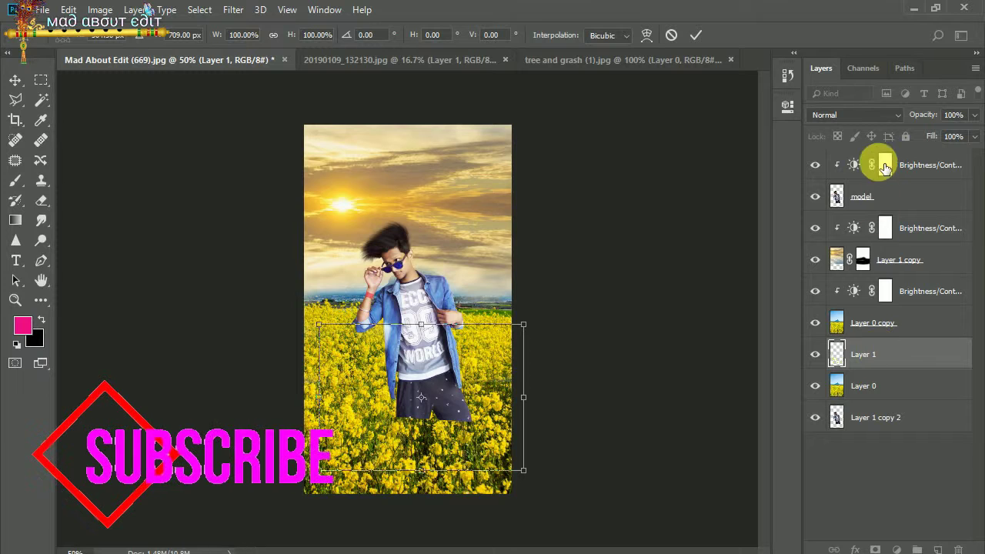
{"action": "left_click", "coordinate": [695, 35]}
{"action": "left_click_drag", "start_coordinate": [866, 354], "coordinate": [868, 164]}
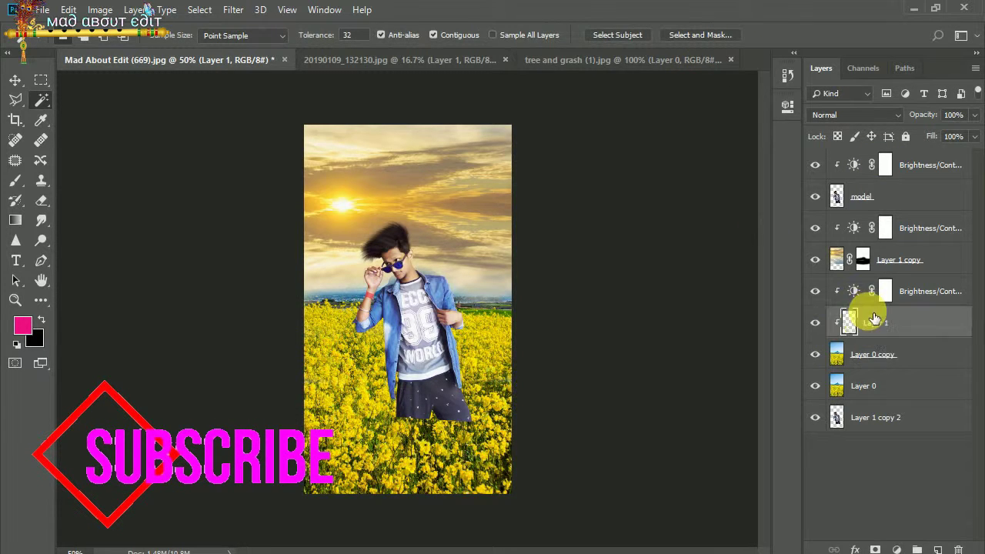
Try different sideways positions for the flower layer, undoing unwanted moves.
{"action": "left_click", "coordinate": [437, 416]}
{"action": "key", "text": "ctrl+d"}
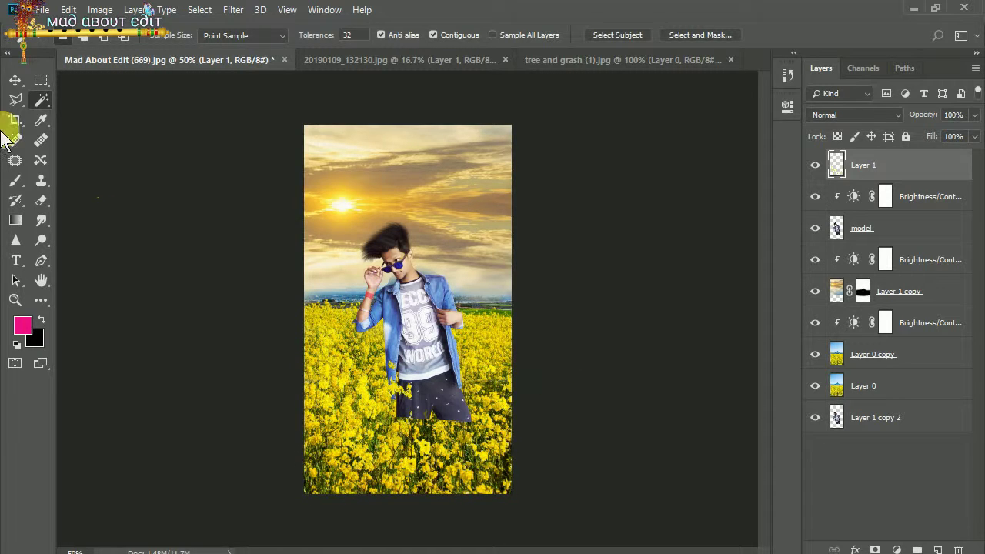
{"action": "left_click", "coordinate": [16, 80]}
{"action": "mouse_move", "coordinate": [369, 415]}
{"action": "left_mouse_down"}
{"action": "mouse_move", "coordinate": [428, 416]}
{"action": "mouse_move", "coordinate": [408, 456]}
{"action": "mouse_move", "coordinate": [459, 415]}
{"action": "left_mouse_up"}
{"action": "left_click", "coordinate": [869, 163]}
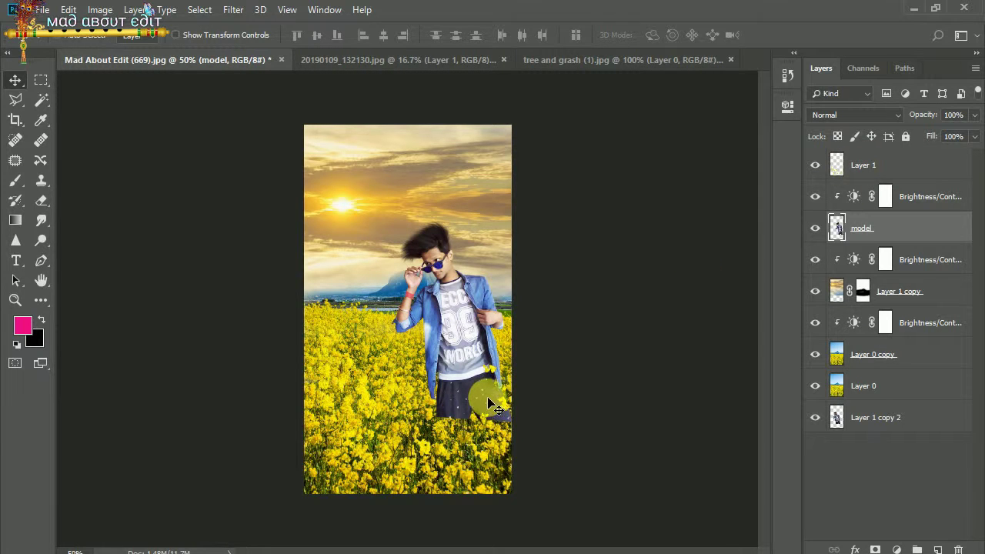
{"action": "key", "text": "ctrl+z"}
{"action": "left_click", "coordinate": [901, 165]}
{"action": "left_click_drag", "start_coordinate": [386, 399], "coordinate": [385, 396]}
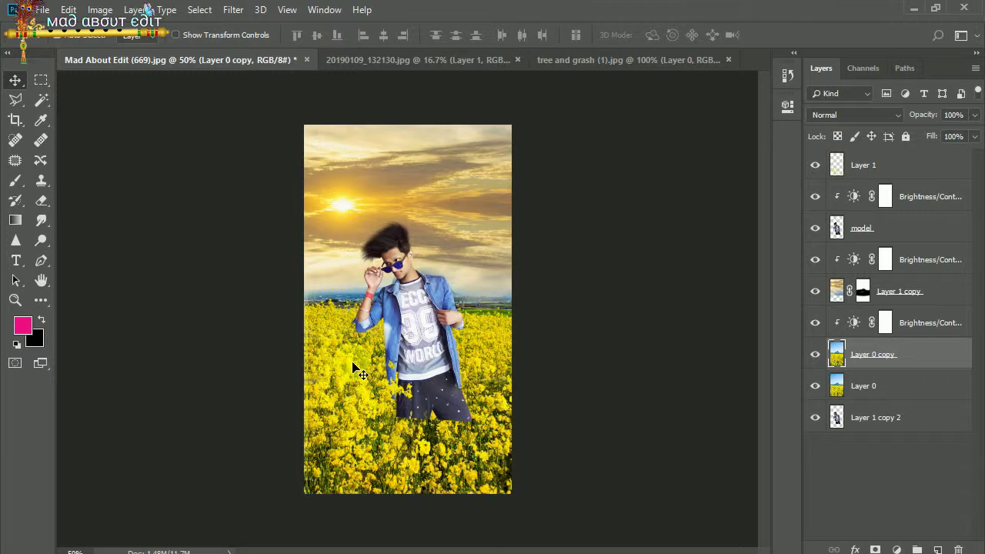
{"action": "key", "text": "ctrl+z"}
{"action": "left_click", "coordinate": [885, 167]}
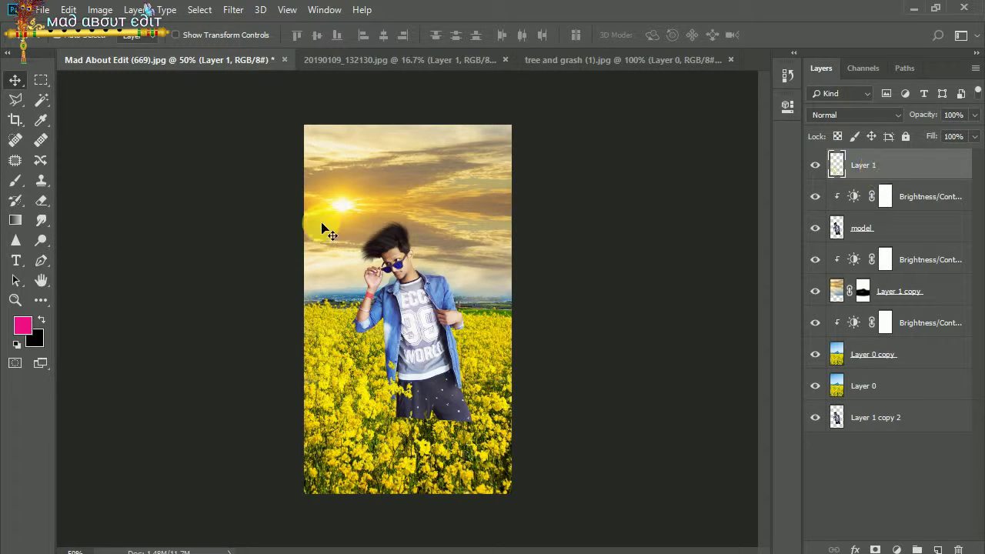
{"action": "mouse_move", "coordinate": [395, 422]}
{"action": "left_mouse_down"}
{"action": "mouse_move", "coordinate": [418, 427]}
{"action": "mouse_move", "coordinate": [435, 407]}
{"action": "left_mouse_up"}
Toggle flower layer visibility to compare, nudge the layer, and show Layer 0 copies again.
{"action": "left_click", "coordinate": [816, 166]}
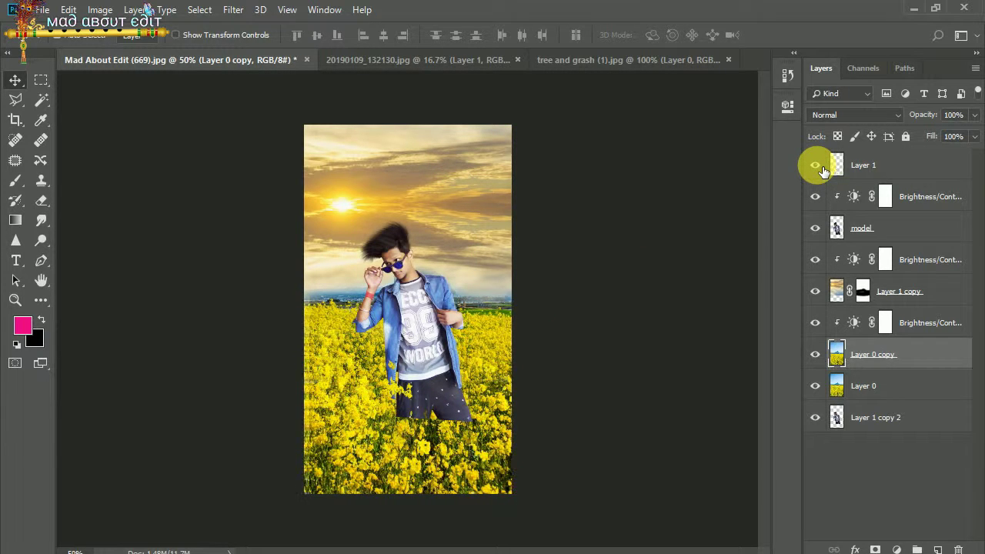
{"action": "left_click", "coordinate": [820, 167]}
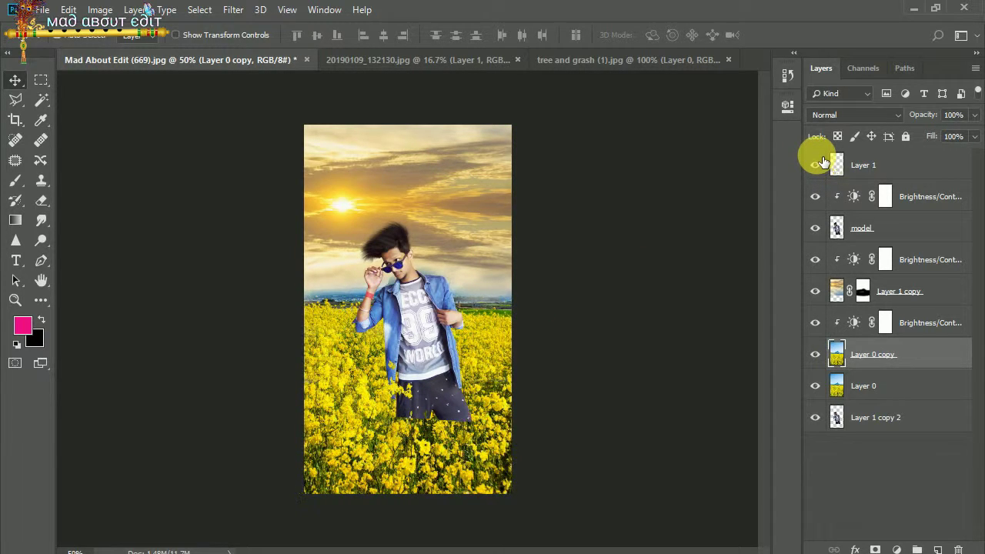
{"action": "left_click", "coordinate": [861, 383]}
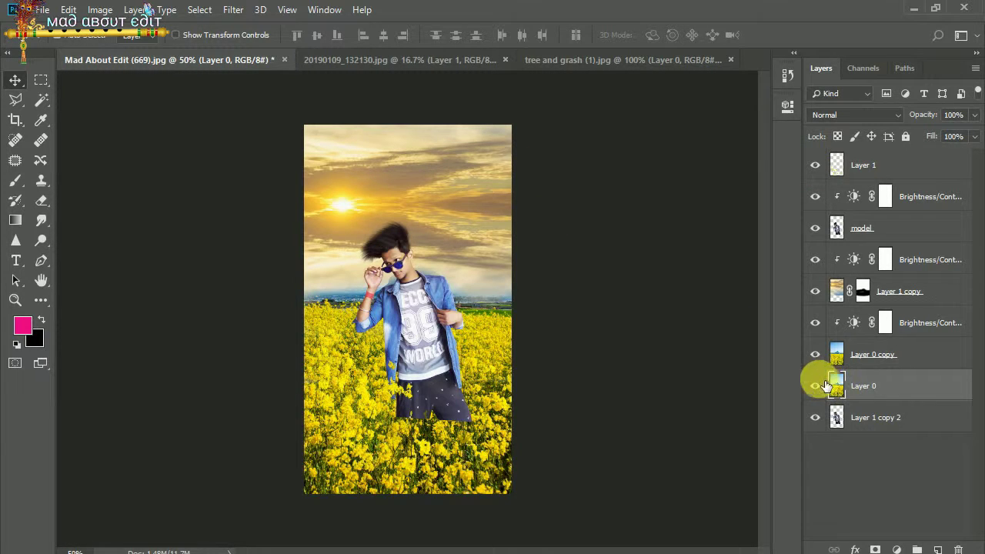
{"action": "left_click", "coordinate": [815, 386]}
{"action": "left_click", "coordinate": [815, 354]}
{"action": "left_click_drag", "start_coordinate": [437, 412], "coordinate": [414, 420]}
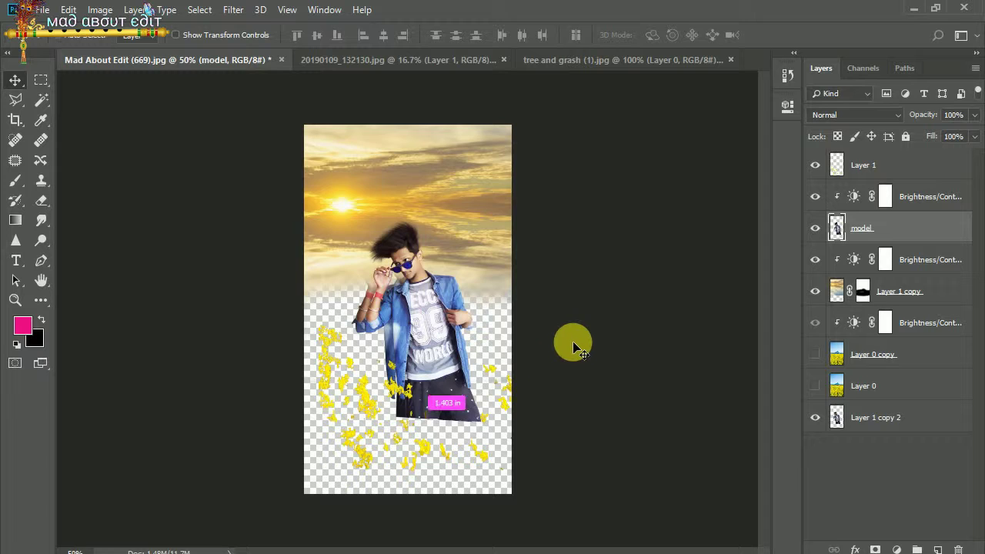
{"action": "left_click", "coordinate": [866, 167]}
{"action": "left_click_drag", "start_coordinate": [354, 402], "coordinate": [423, 403]}
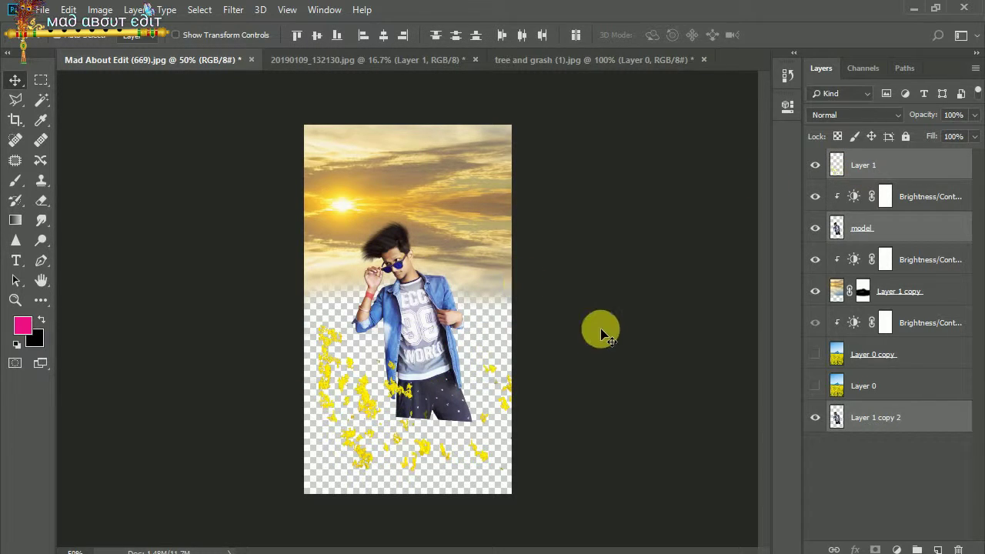
{"action": "left_click", "coordinate": [815, 386]}
{"action": "left_click", "coordinate": [815, 354]}
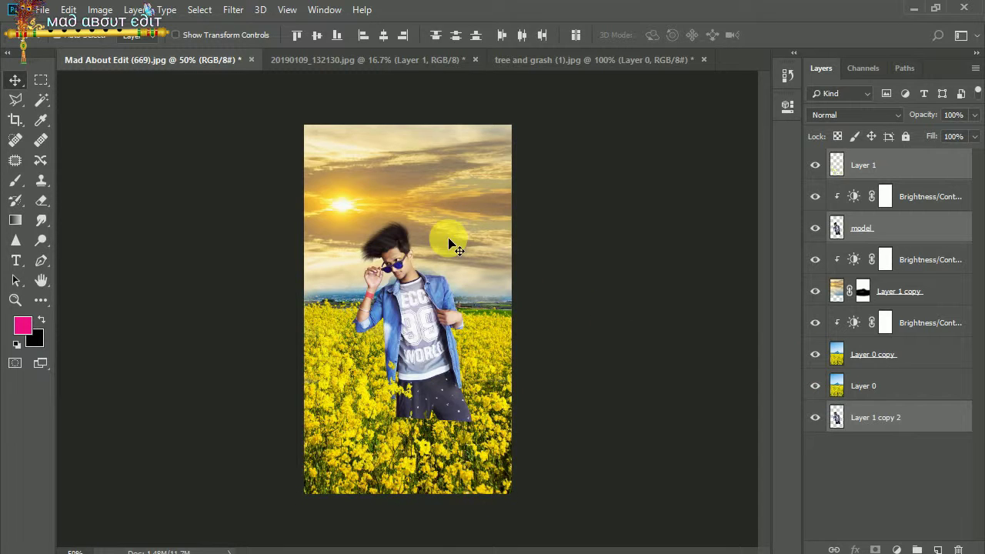
Hide Layer 1 and select Layer 0.
{"action": "right_click", "coordinate": [872, 170]}
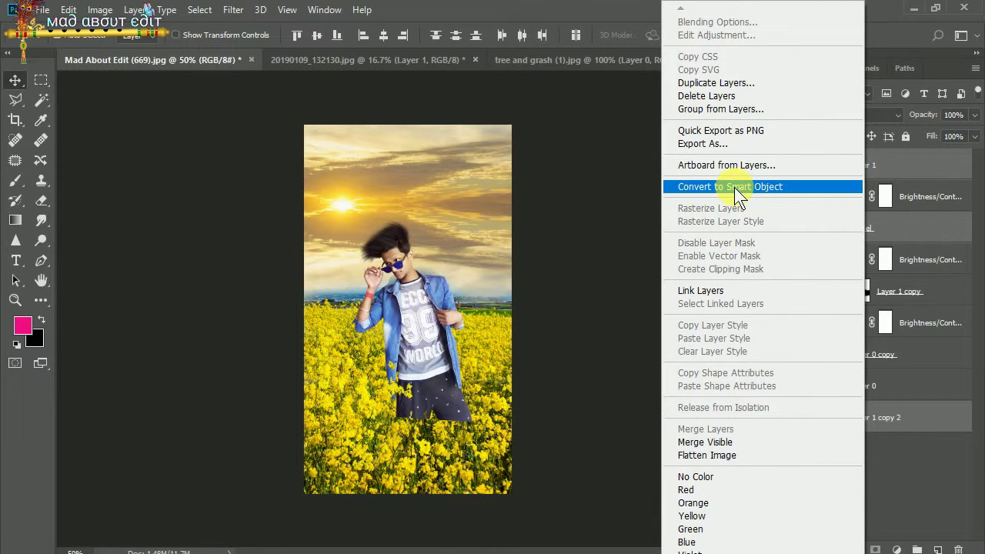
{"action": "left_click", "coordinate": [889, 487]}
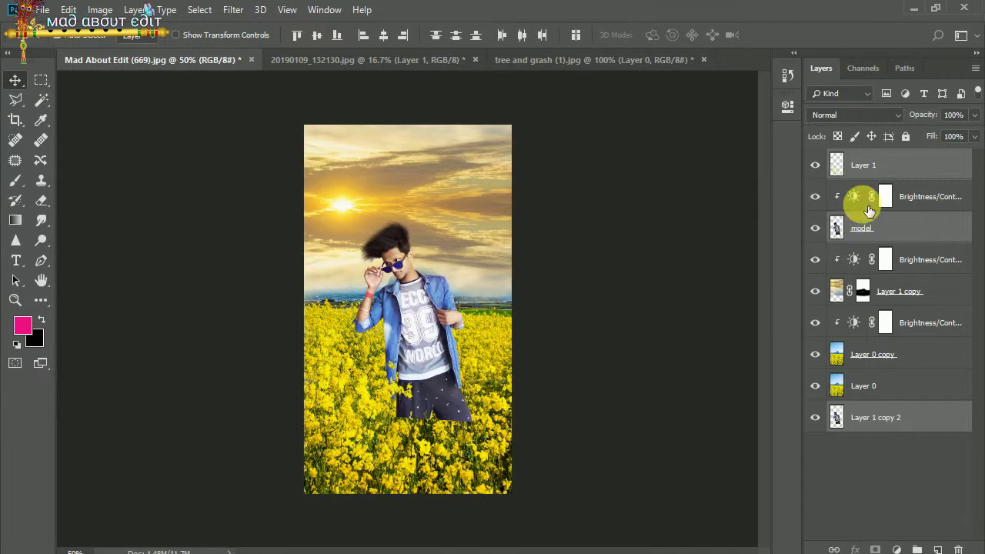
{"action": "left_click", "coordinate": [863, 161]}
{"action": "left_click", "coordinate": [815, 164]}
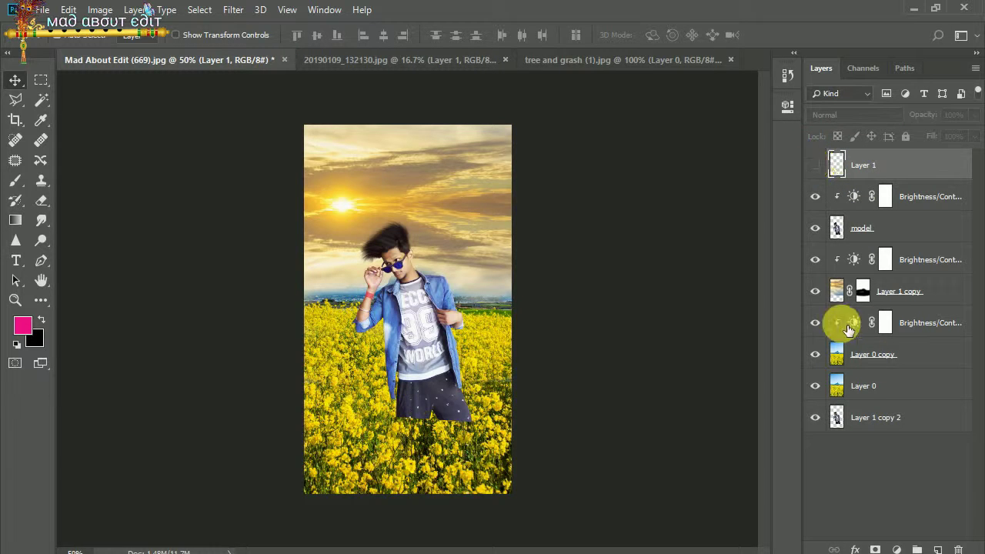
{"action": "left_click", "coordinate": [860, 387]}
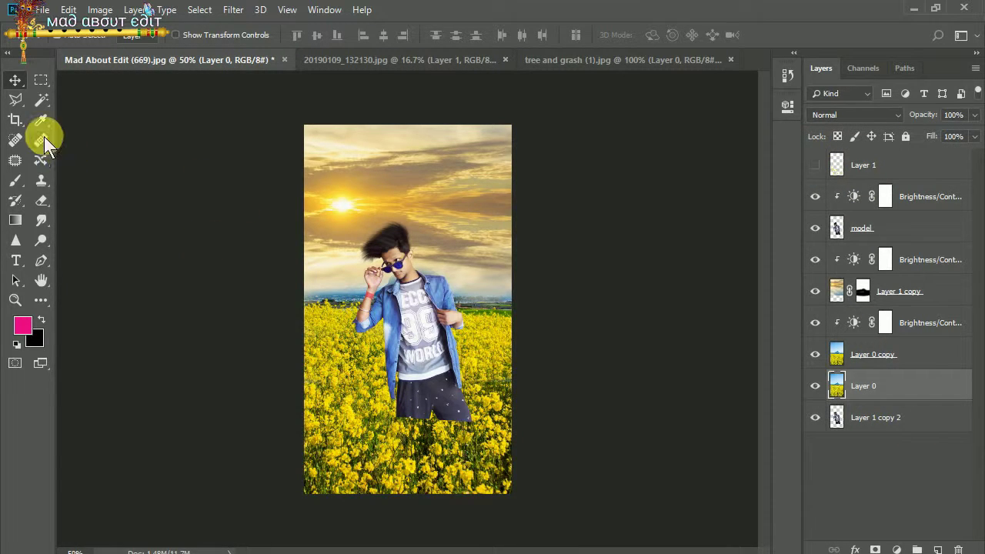
Quick-select the lower foreground flowers on Layer 0 and copy them to a new Layer 2.
{"action": "right_click", "coordinate": [40, 101]}
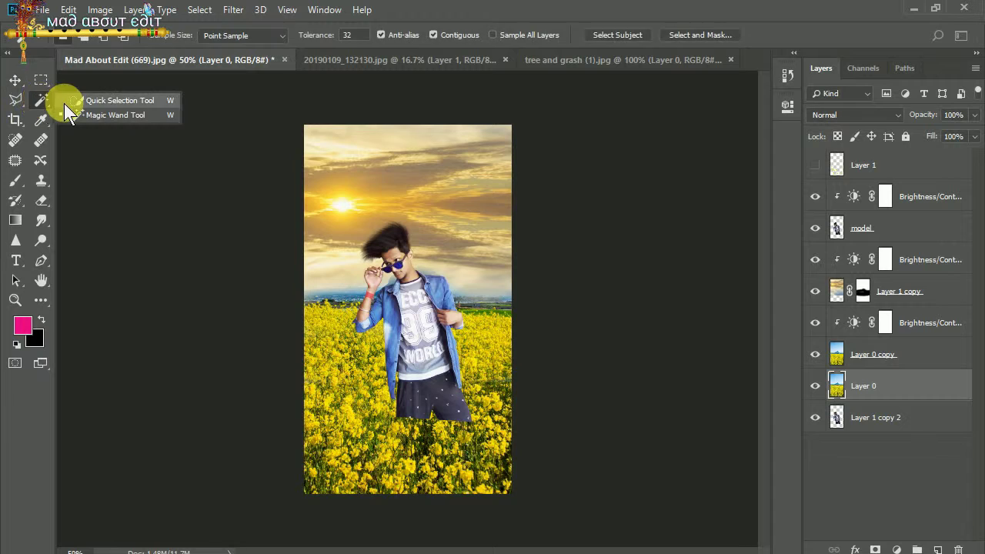
{"action": "left_click", "coordinate": [100, 98]}
{"action": "left_click_drag", "start_coordinate": [323, 408], "coordinate": [354, 454]}
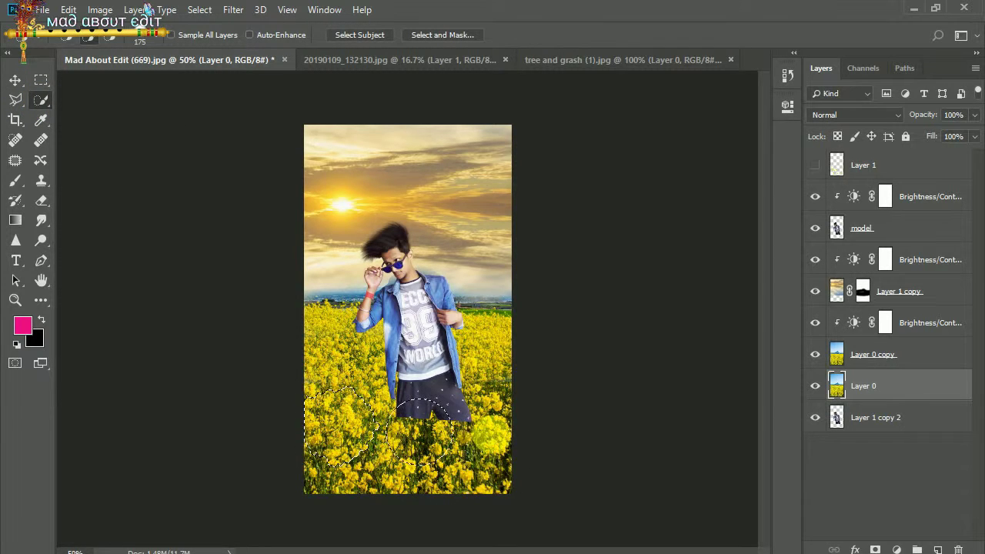
{"action": "mouse_move", "coordinate": [491, 433]}
{"action": "left_mouse_down"}
{"action": "mouse_move", "coordinate": [378, 488]}
{"action": "mouse_move", "coordinate": [282, 423]}
{"action": "mouse_move", "coordinate": [439, 488]}
{"action": "mouse_move", "coordinate": [562, 501]}
{"action": "left_mouse_up"}
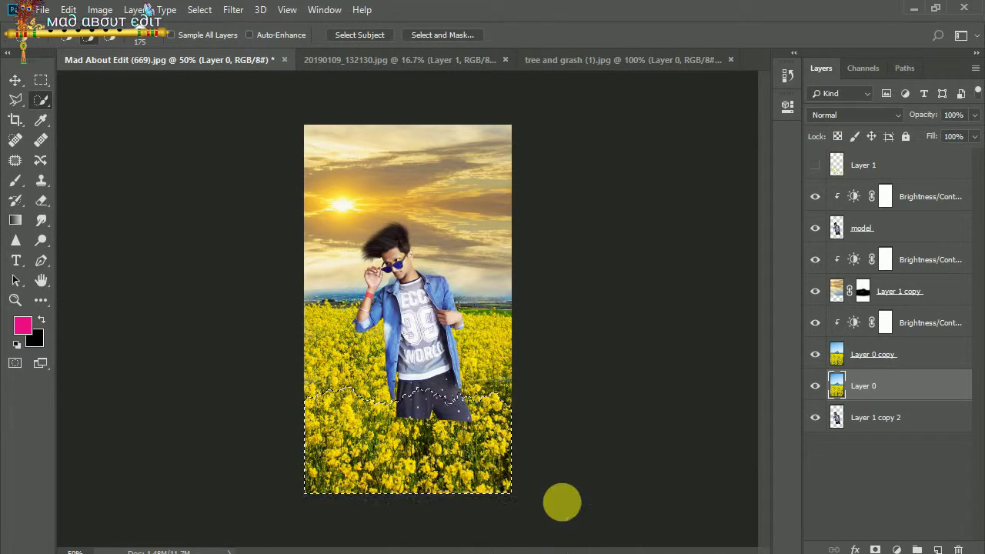
{"action": "right_click", "coordinate": [884, 389]}
{"action": "left_click", "coordinate": [905, 510]}
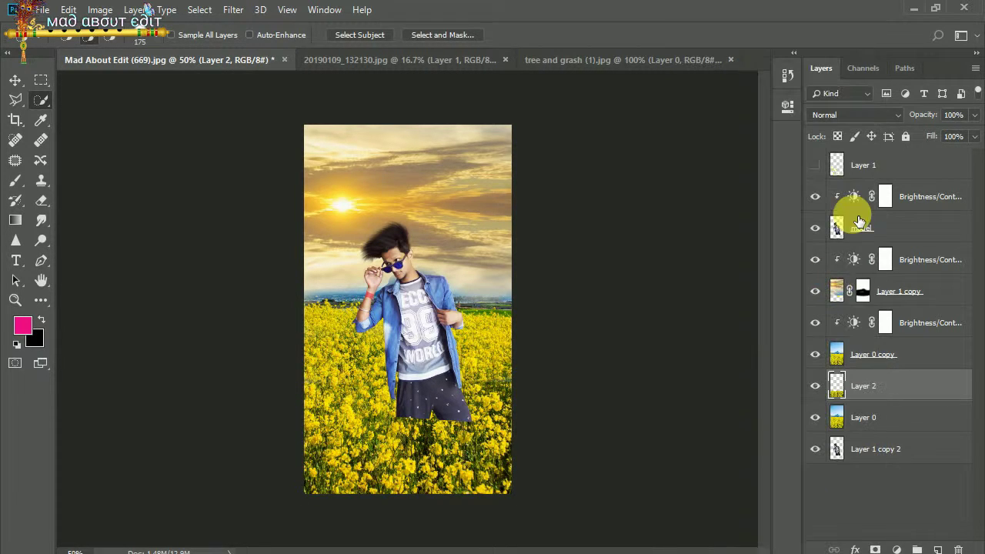
{"action": "left_click", "coordinate": [879, 168]}
Delete Layer 1 and move Layer 2 to the top of the stack.
{"action": "right_click", "coordinate": [879, 168]}
{"action": "left_click", "coordinate": [740, 96]}
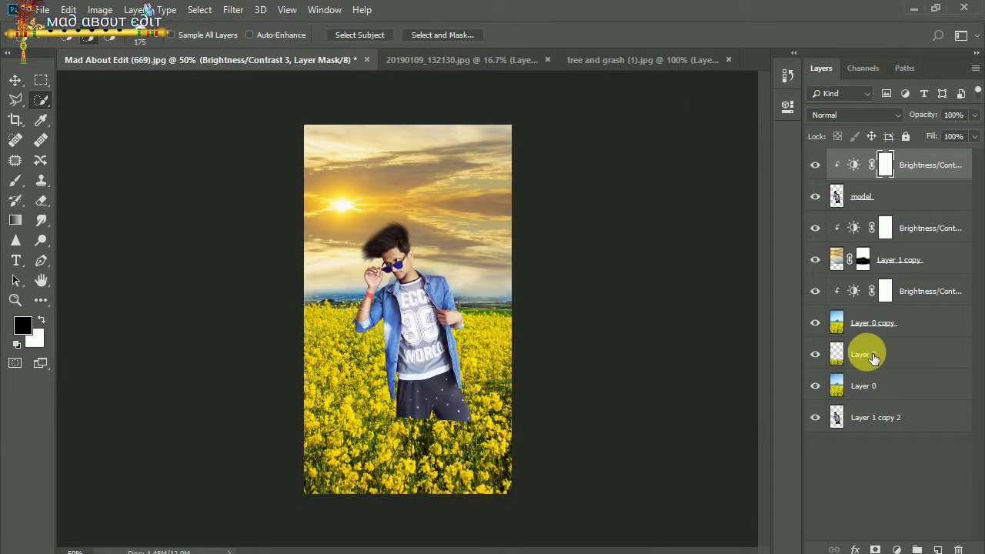
{"action": "left_click_drag", "start_coordinate": [887, 354], "coordinate": [876, 163]}
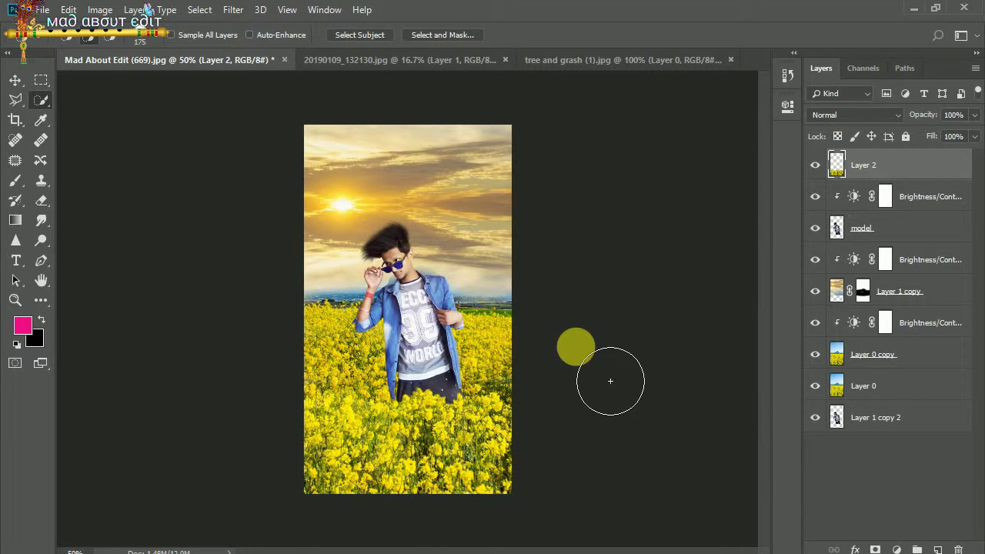
Add a Brightness/Contrast layer at brightness -35, contrast 73, clipped to Layer 2.
{"action": "left_click", "coordinate": [897, 549]}
{"action": "left_click", "coordinate": [916, 326]}
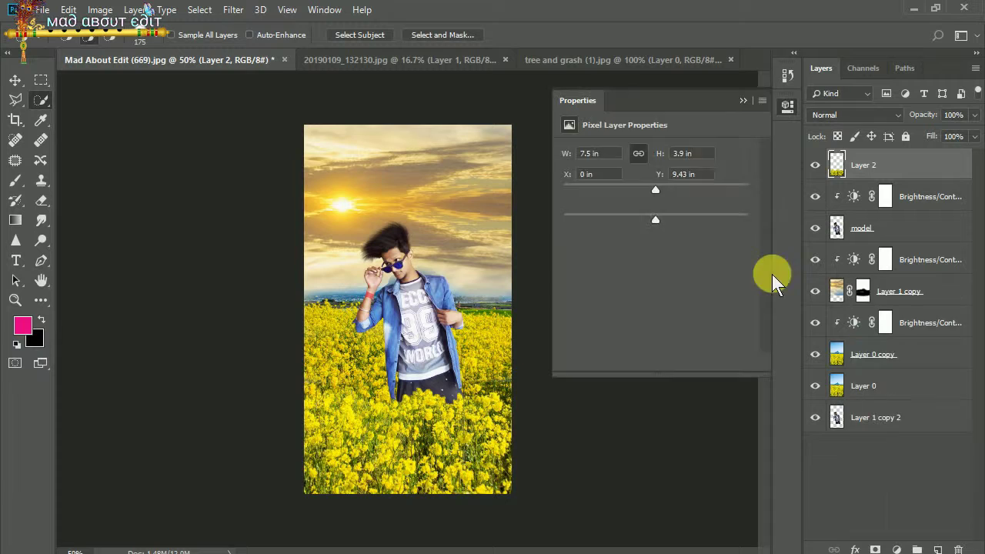
{"action": "left_click_drag", "start_coordinate": [655, 220], "coordinate": [724, 220]}
{"action": "left_click_drag", "start_coordinate": [655, 190], "coordinate": [635, 189]}
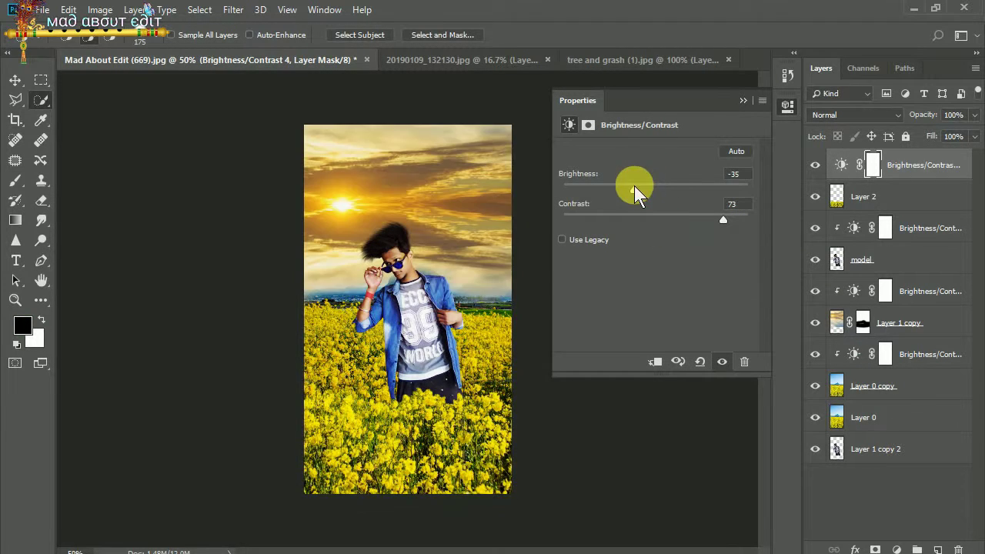
{"action": "left_click", "coordinate": [655, 362]}
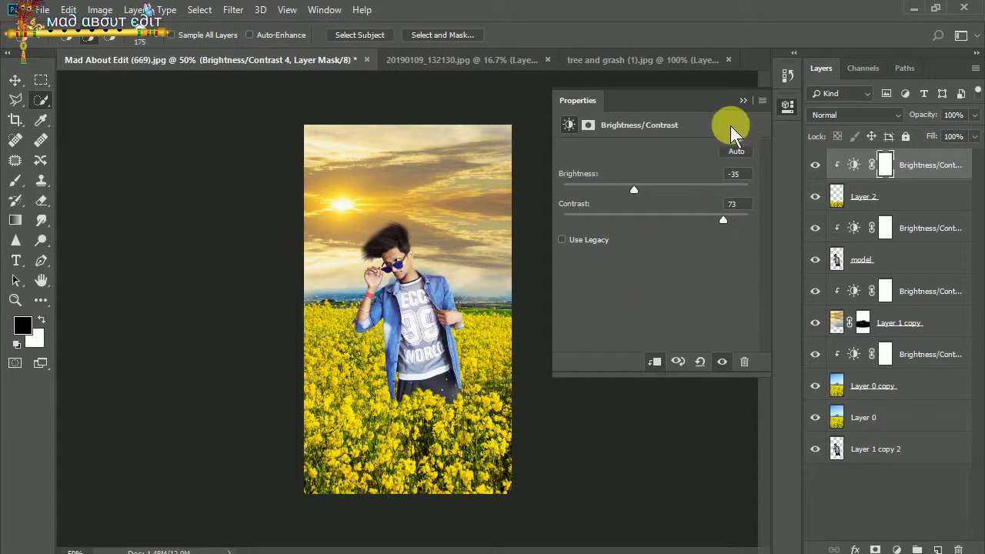
{"action": "left_click", "coordinate": [744, 101]}
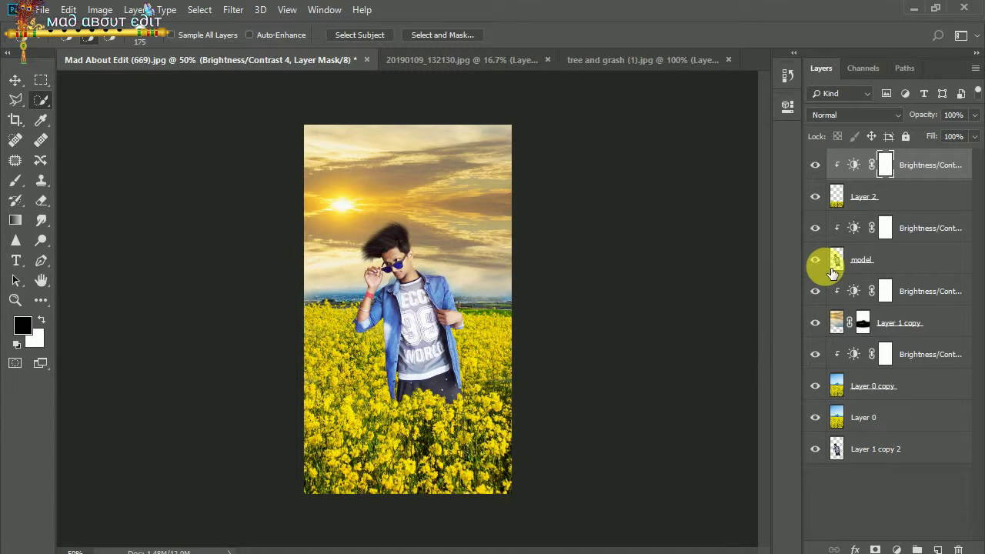
{"action": "left_click", "coordinate": [862, 259]}
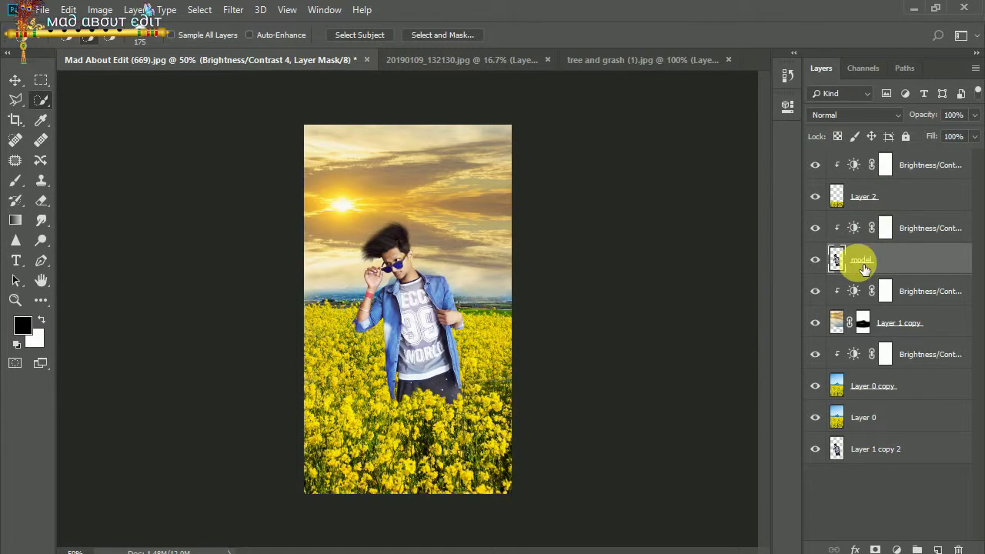
Scale the man up slightly, tilt him about 4.8°, and shift him down.
{"action": "key", "text": "ctrl+t"}
{"action": "left_click_drag", "start_coordinate": [483, 222], "coordinate": [491, 210]}
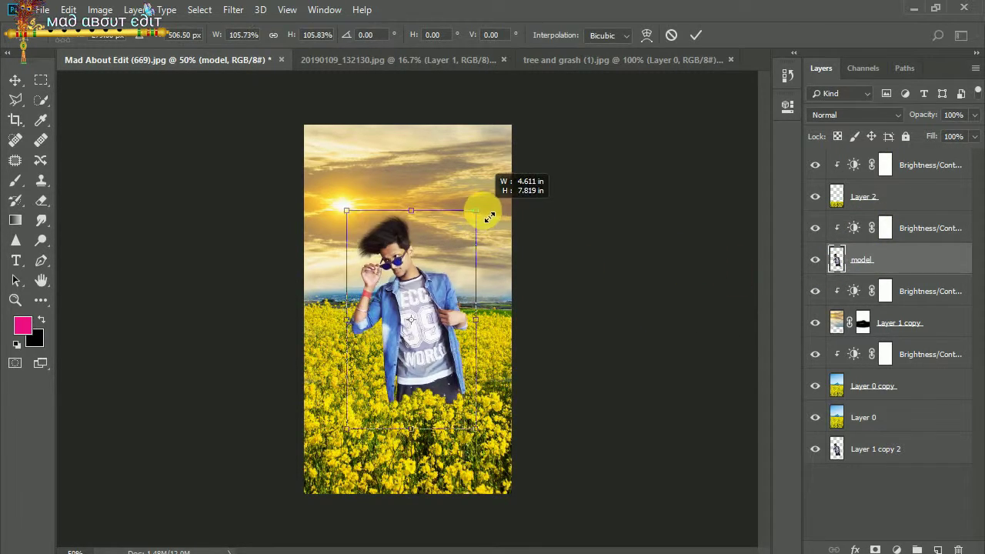
{"action": "left_click", "coordinate": [696, 36]}
{"action": "key", "text": "w"}
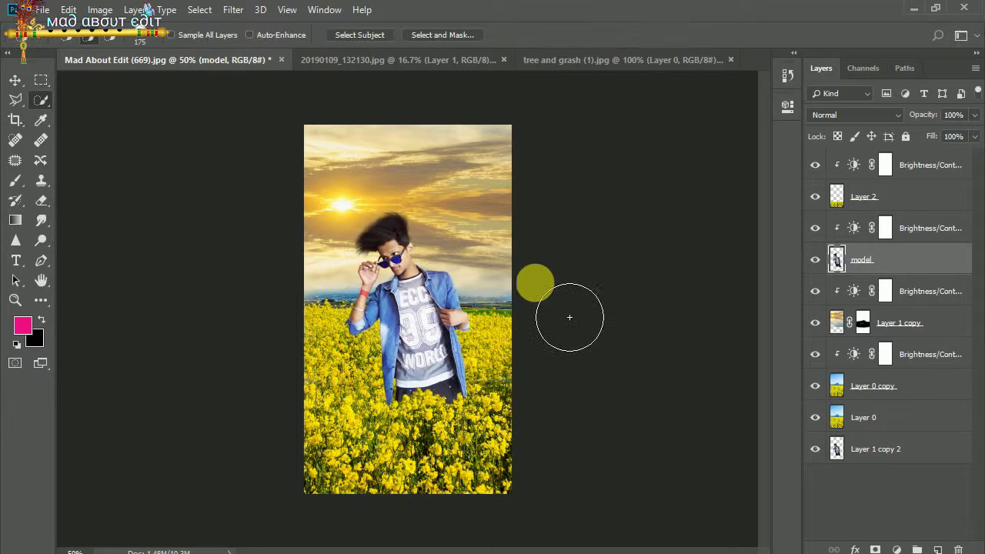
{"action": "left_click", "coordinate": [15, 80]}
{"action": "left_click_drag", "start_coordinate": [355, 333], "coordinate": [385, 308]}
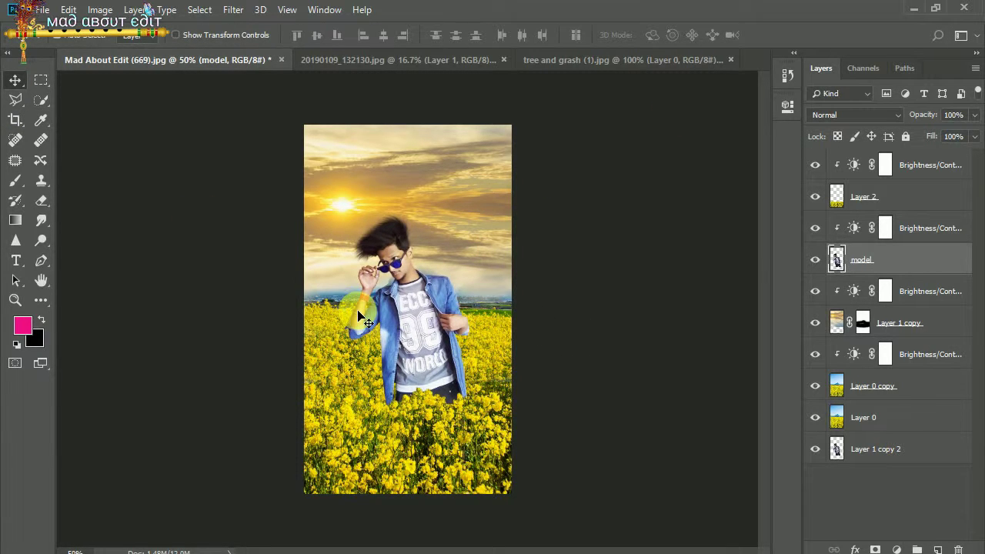
{"action": "key", "text": "ctrl+t"}
{"action": "left_click_drag", "start_coordinate": [510, 180], "coordinate": [518, 187]}
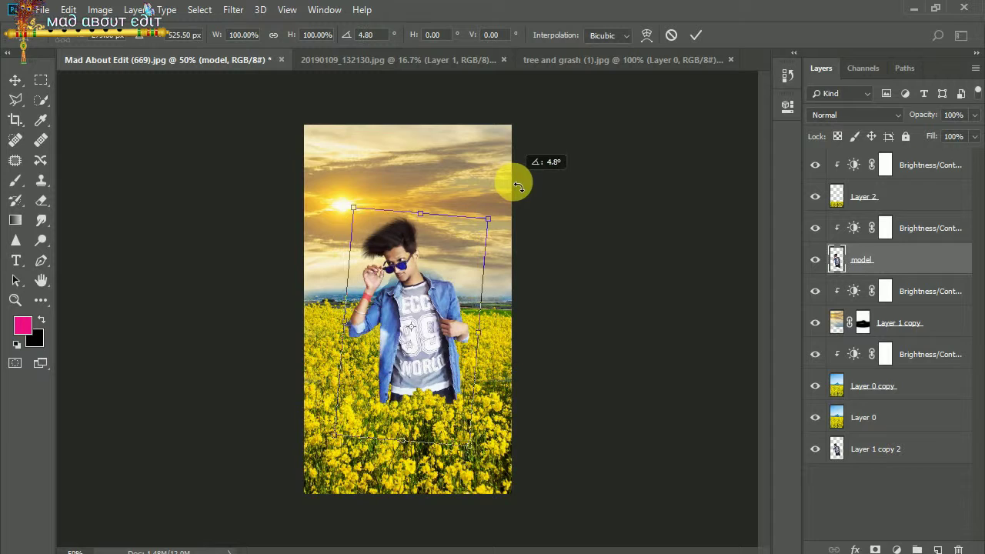
{"action": "left_click", "coordinate": [696, 35]}
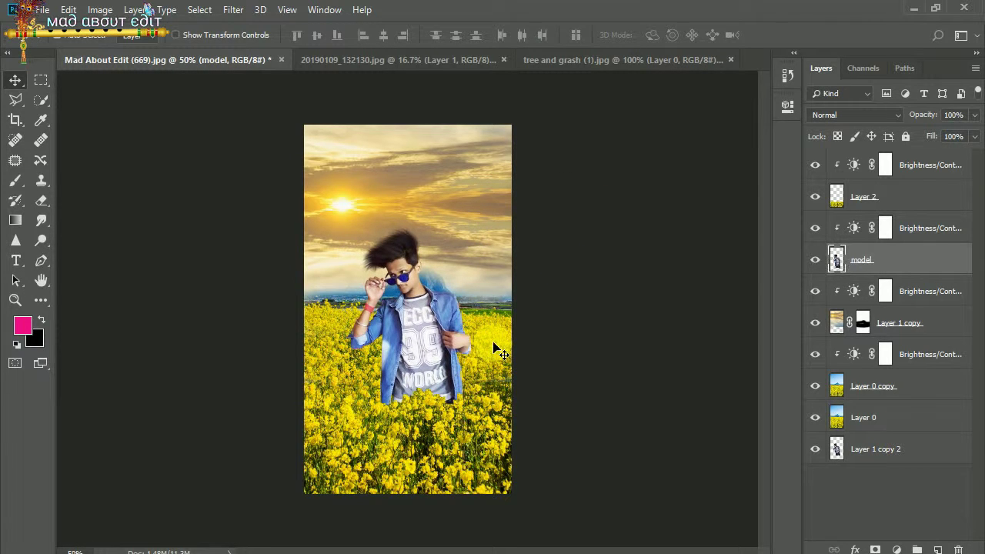
{"action": "left_click_drag", "start_coordinate": [497, 362], "coordinate": [478, 302]}
Enlarge and nudge the man, then shrink him to about 90% size.
{"action": "key", "text": "ctrl+t"}
{"action": "left_click_drag", "start_coordinate": [346, 226], "coordinate": [362, 228]}
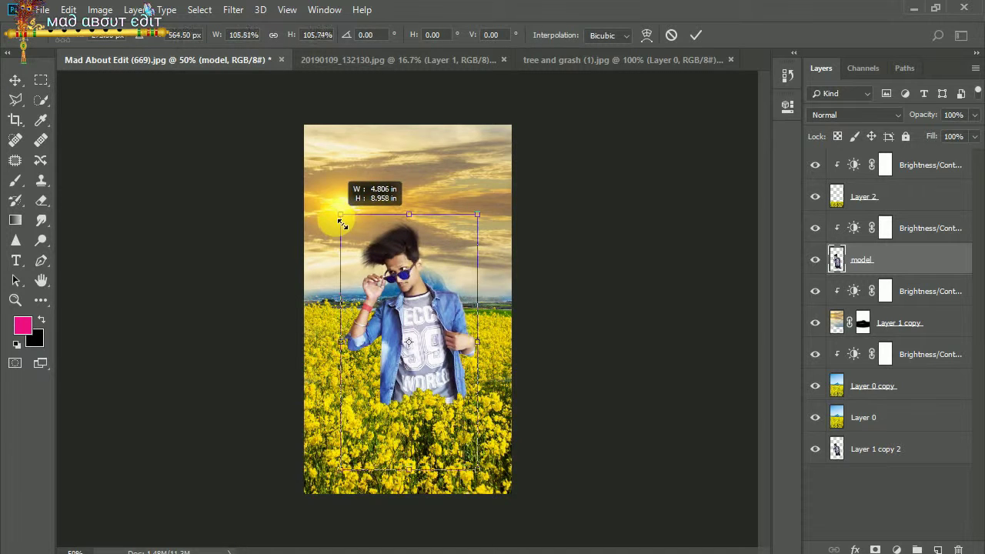
{"action": "left_click_drag", "start_coordinate": [451, 275], "coordinate": [451, 267]}
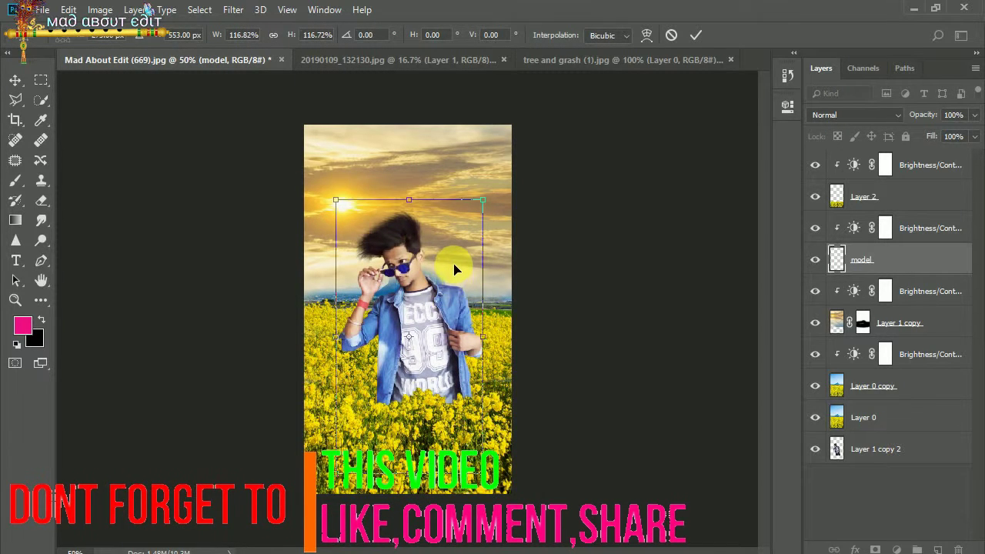
{"action": "left_click", "coordinate": [695, 35]}
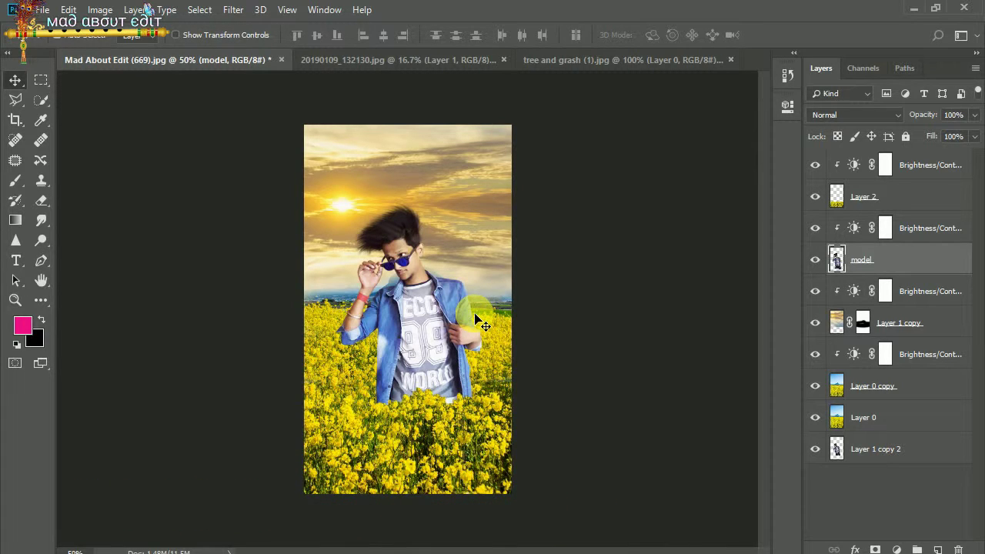
{"action": "key", "text": "ctrl+t"}
{"action": "left_click_drag", "start_coordinate": [329, 186], "coordinate": [358, 231]}
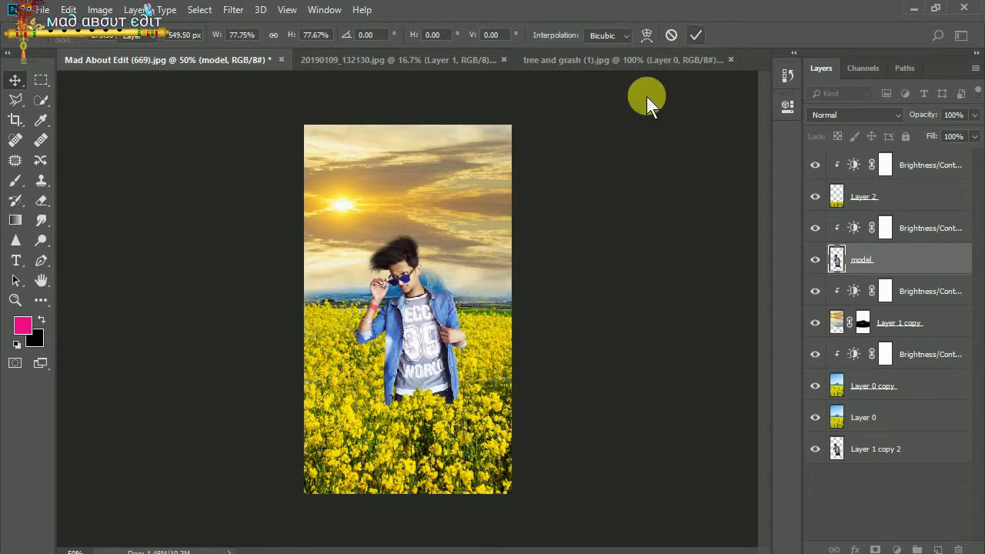
{"action": "key", "text": "Return"}
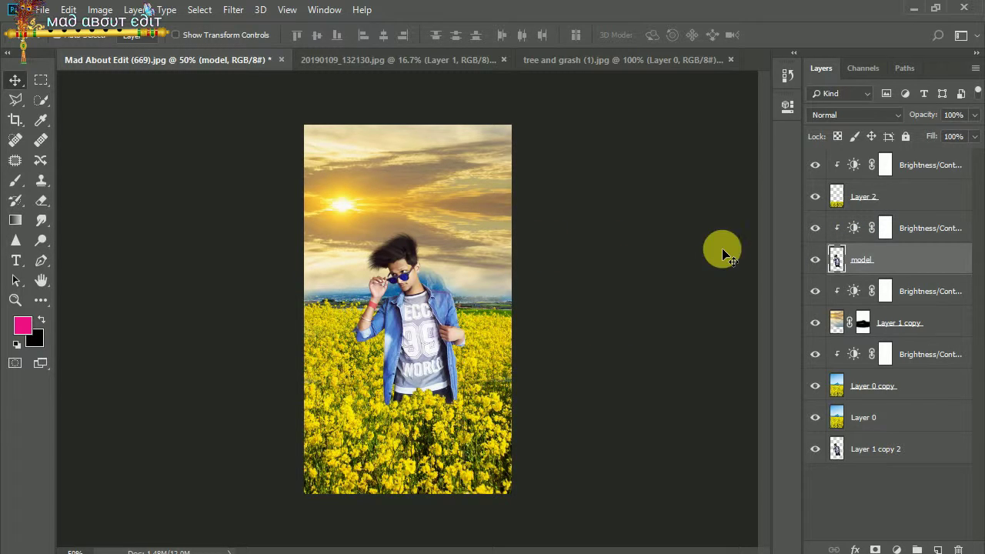
{"action": "left_click", "coordinate": [233, 9]}
In the Camera Raw Filter, lift Shadows to +35 and Blacks to +6.
{"action": "left_click", "coordinate": [269, 102]}
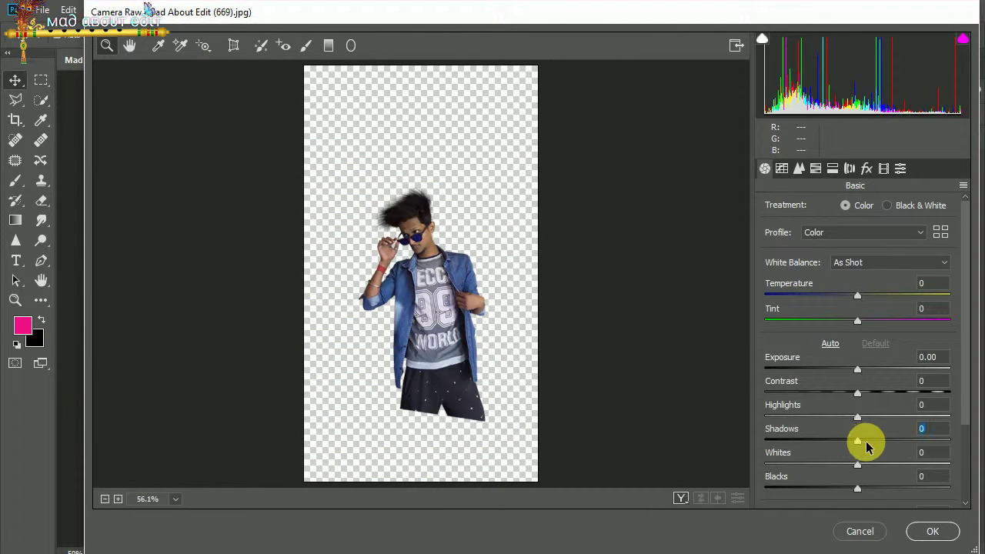
{"action": "left_click_drag", "start_coordinate": [862, 442], "coordinate": [891, 442]}
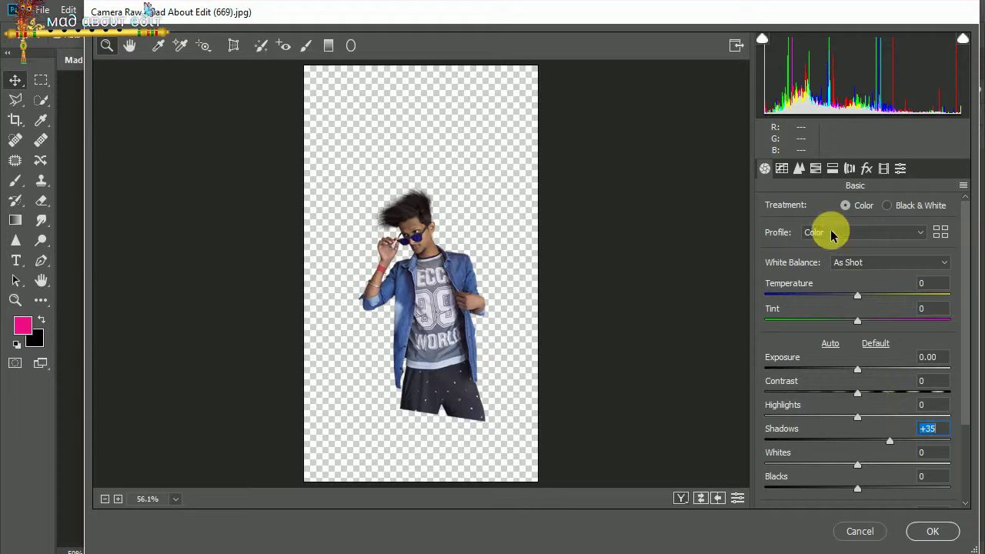
{"action": "left_click", "coordinate": [857, 491]}
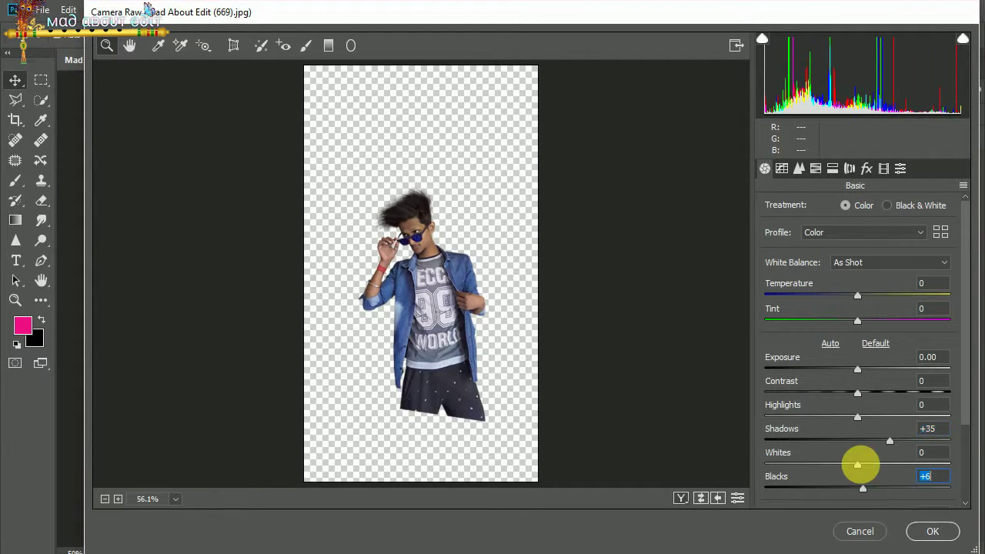
Set HSL saturation: Blues +100, Aquas +88, Reds +8, Oranges -38.
{"action": "left_click", "coordinate": [782, 168]}
{"action": "left_click", "coordinate": [817, 169]}
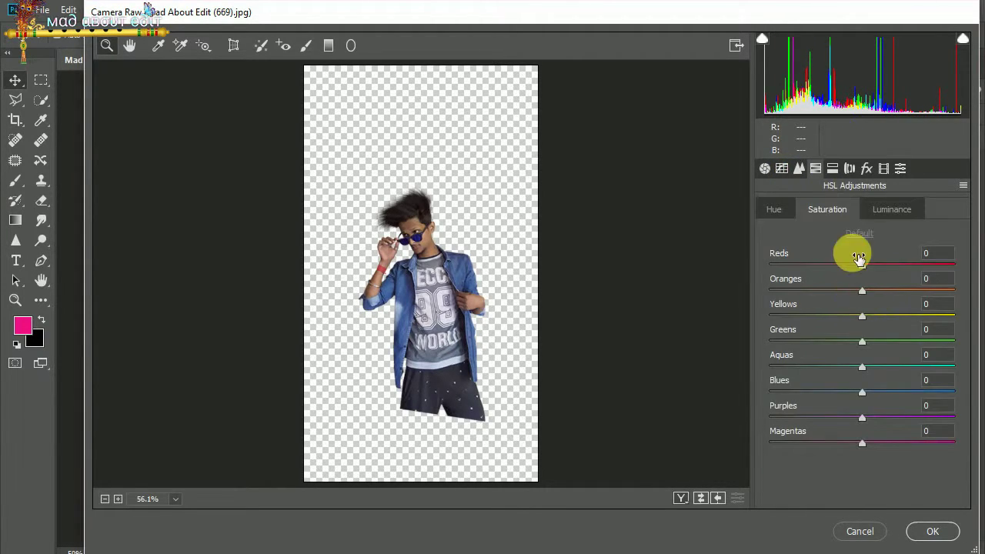
{"action": "left_click_drag", "start_coordinate": [889, 396], "coordinate": [954, 391]}
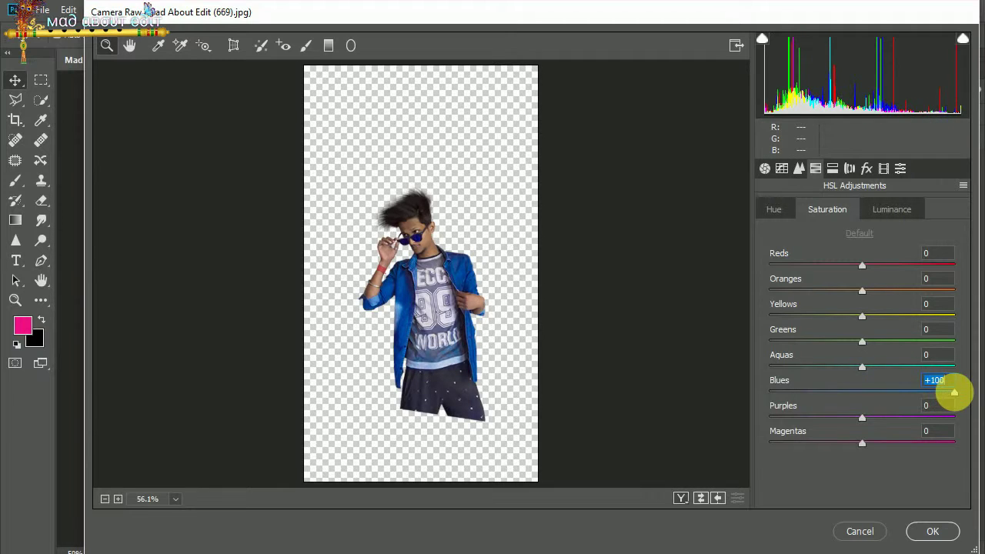
{"action": "left_click_drag", "start_coordinate": [862, 367], "coordinate": [943, 367]}
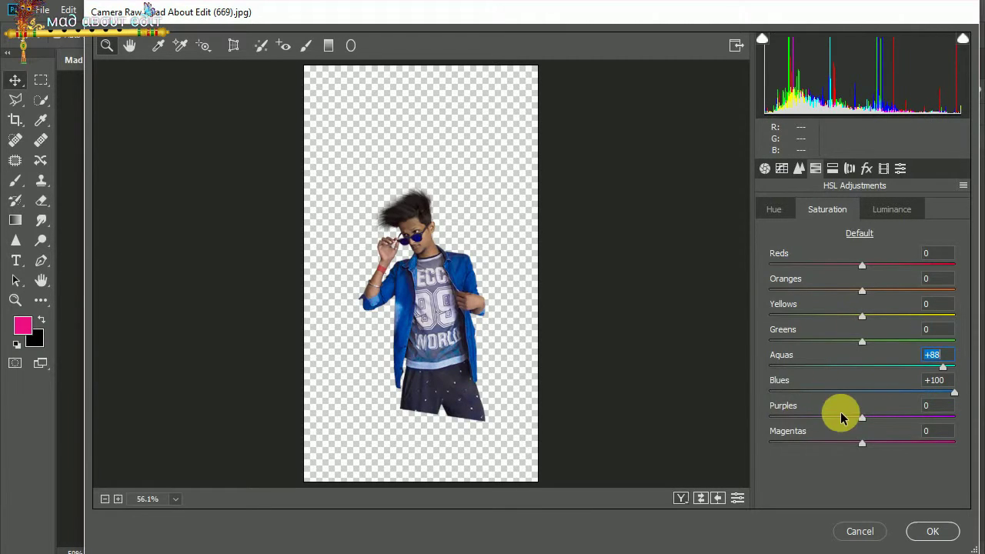
{"action": "left_click_drag", "start_coordinate": [862, 266], "coordinate": [873, 267]}
{"action": "left_click_drag", "start_coordinate": [862, 291], "coordinate": [842, 294]}
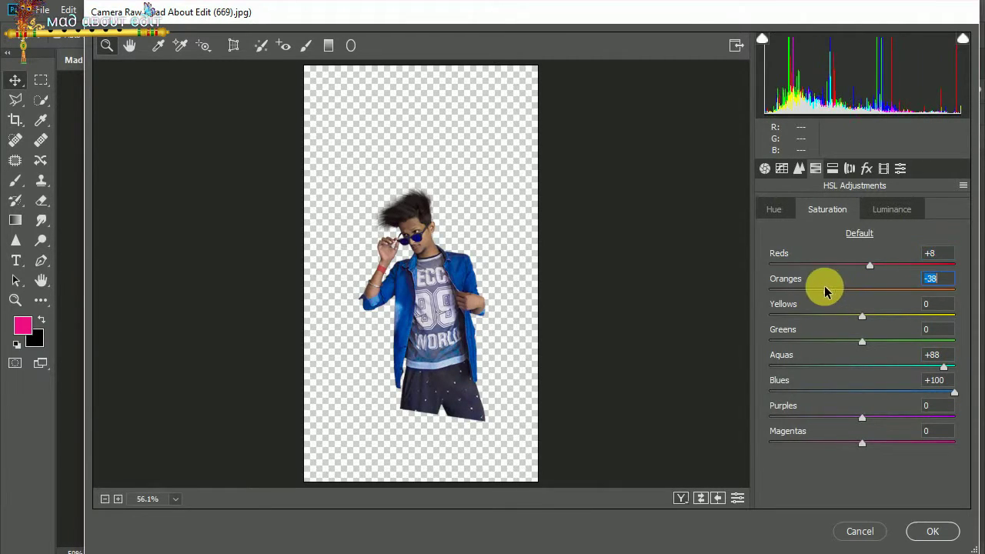
{"action": "left_click", "coordinate": [892, 210]}
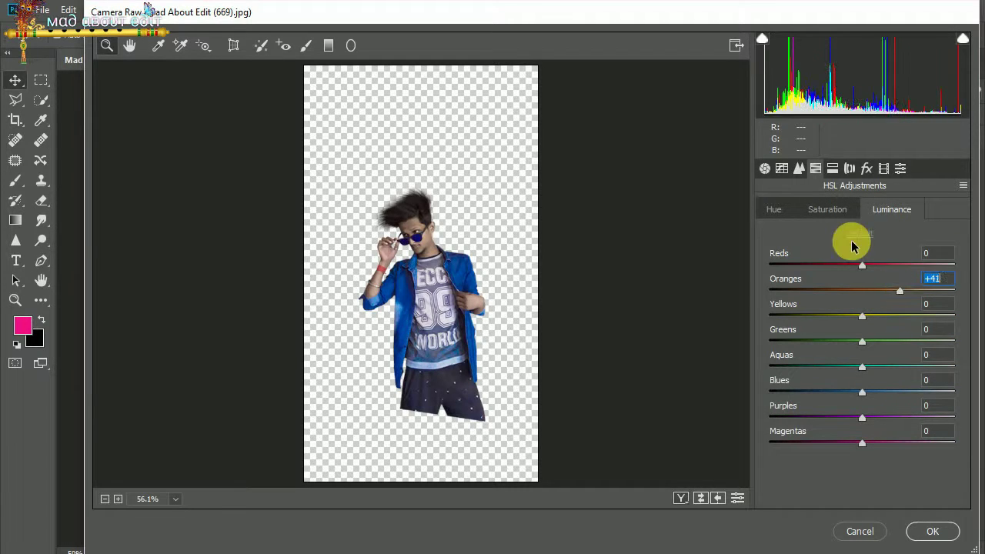
{"action": "left_click", "coordinate": [827, 210]}
Apply the Camera Raw grade to the man and reselect the model layer.
{"action": "left_click", "coordinate": [929, 530]}
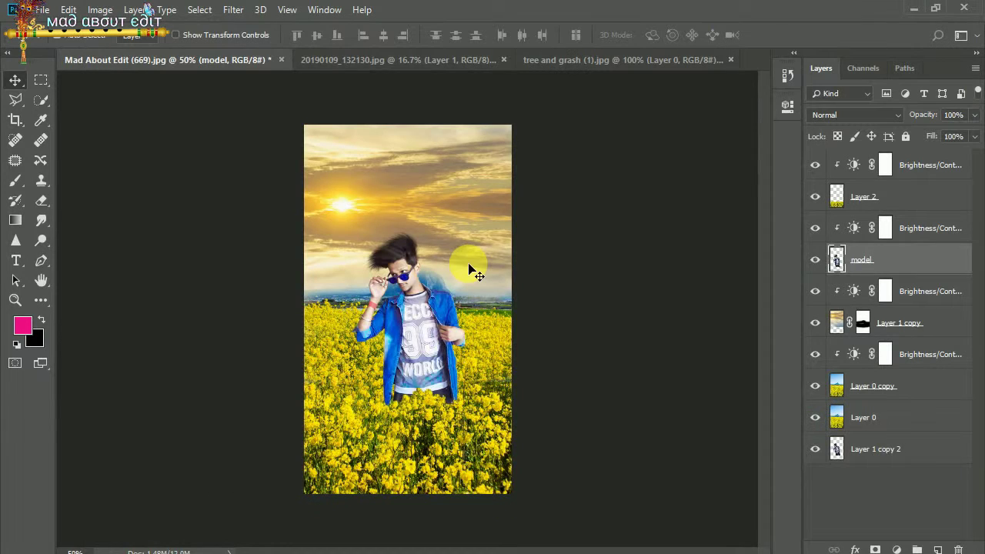
{"action": "double_click", "coordinate": [853, 228]}
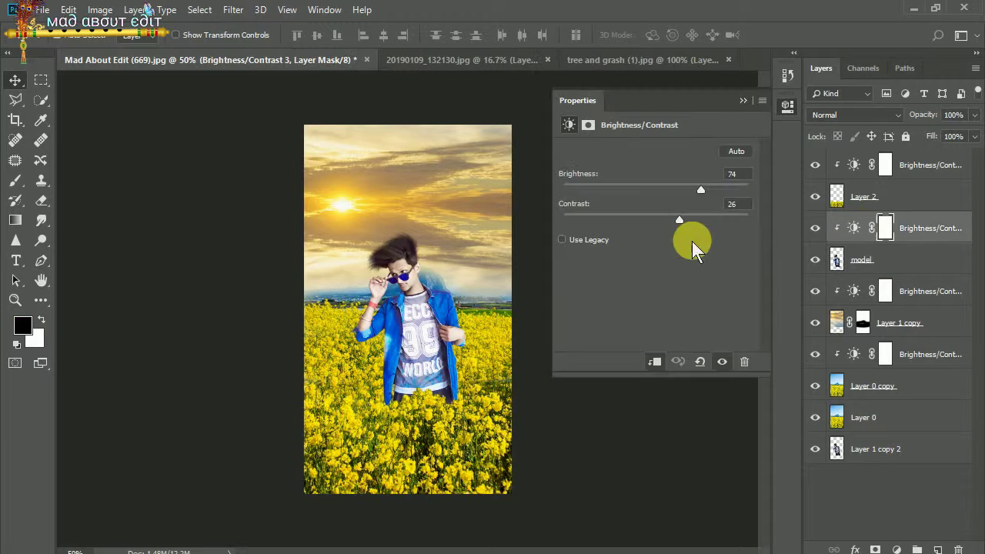
{"action": "left_click", "coordinate": [743, 101]}
{"action": "left_click", "coordinate": [862, 262]}
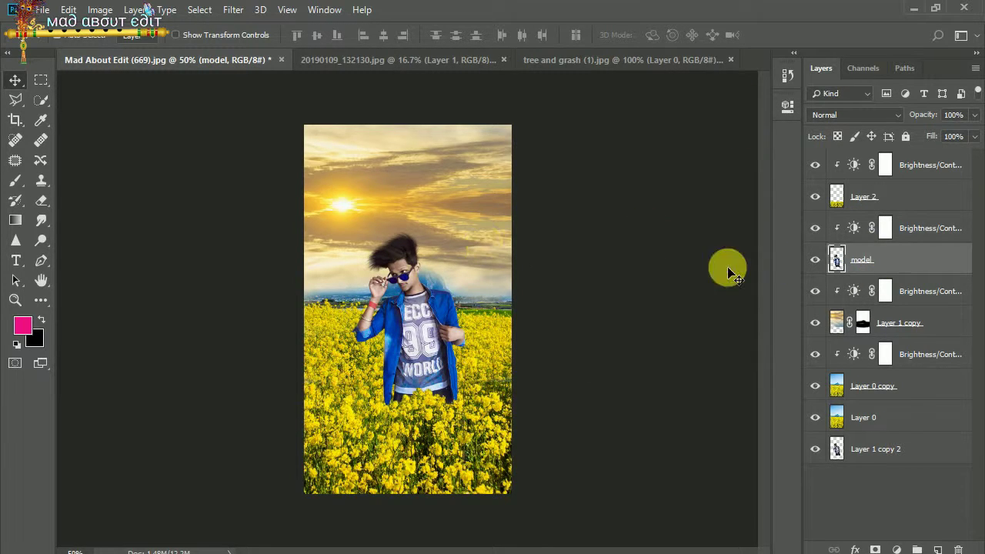
{"action": "double_click", "coordinate": [859, 230]}
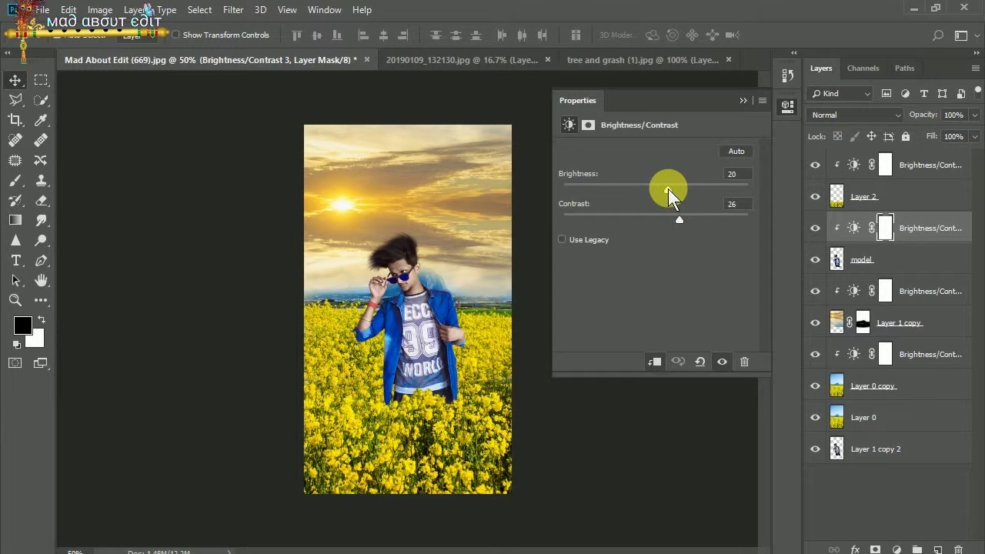
{"action": "left_click", "coordinate": [743, 101]}
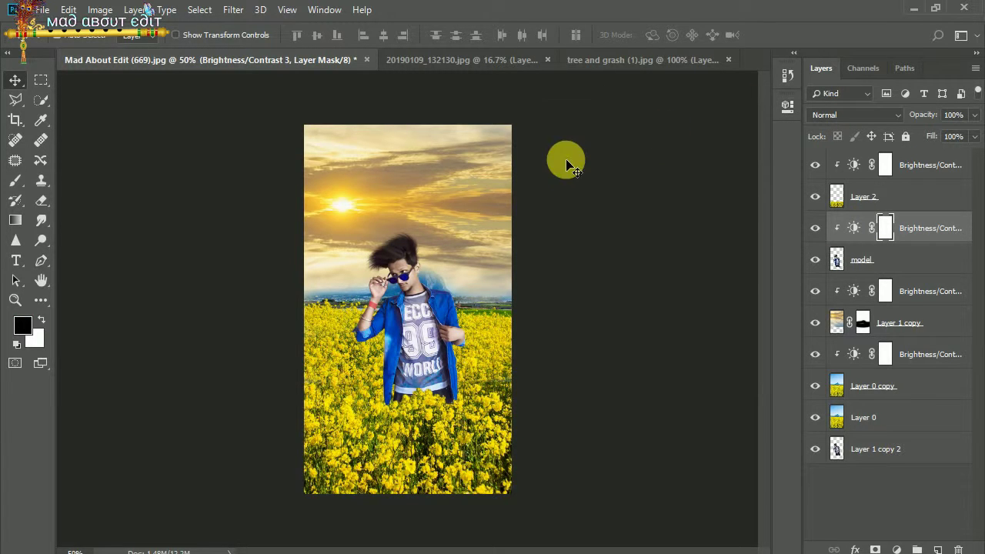
{"action": "left_click", "coordinate": [861, 256]}
Add a Brightness/Contrast adjustment above the model with contrast raised to 100.
{"action": "left_click", "coordinate": [896, 549]}
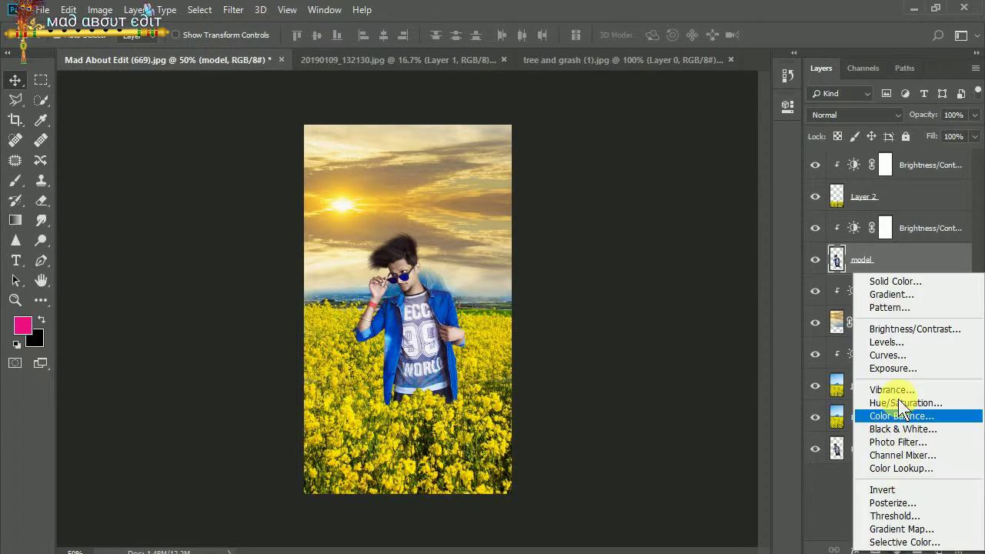
{"action": "left_click", "coordinate": [901, 328]}
{"action": "left_click_drag", "start_coordinate": [655, 220], "coordinate": [747, 219]}
{"action": "left_click", "coordinate": [743, 101]}
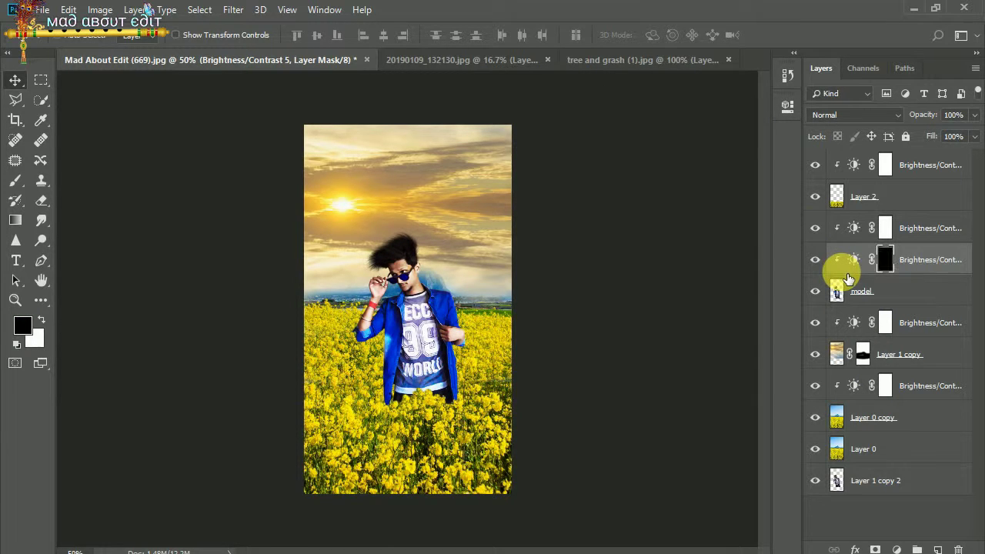
Paint white with the Brush onto the man in the adjustment's mask.
{"action": "left_click", "coordinate": [10, 180]}
{"action": "left_click", "coordinate": [41, 319]}
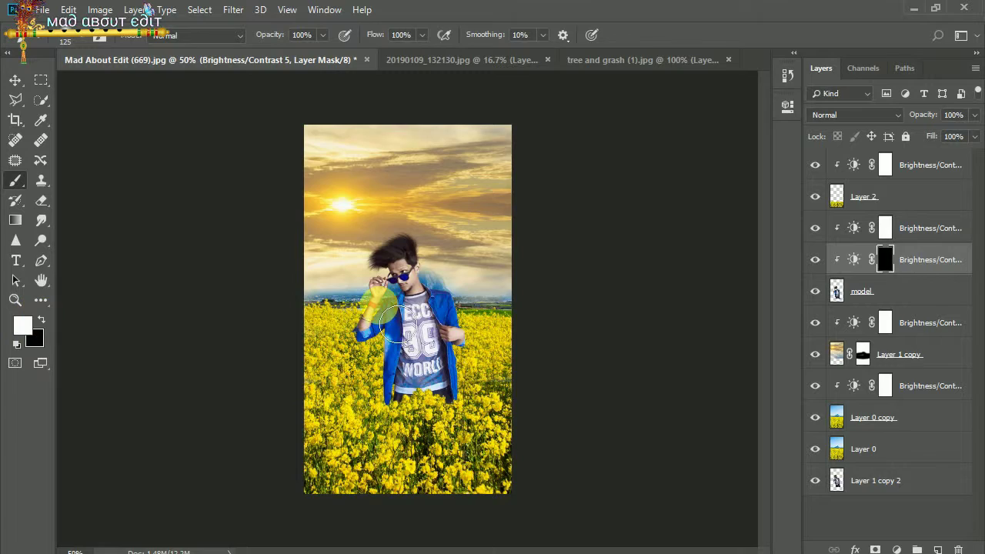
{"action": "scroll", "coordinate": [381, 311], "scroll_direction": "up", "scroll_amount": 1}
{"action": "scroll", "coordinate": [378, 303], "scroll_direction": "up", "scroll_amount": 2}
{"action": "scroll", "coordinate": [407, 224], "scroll_direction": "up", "scroll_amount": 1}
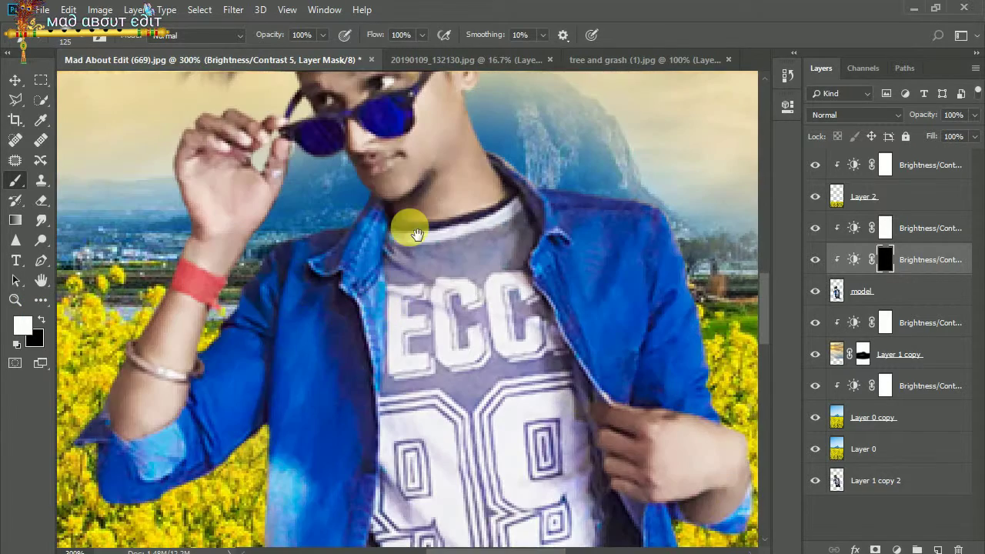
{"action": "scroll", "coordinate": [439, 312], "scroll_direction": "up", "scroll_amount": 1}
{"action": "left_click_drag", "start_coordinate": [439, 312], "coordinate": [481, 435]}
With a smaller brush, paint over the spiky hair on the mask and zoom out.
{"action": "key", "text": "bracketleft"}
{"action": "key", "text": "bracketleft"}
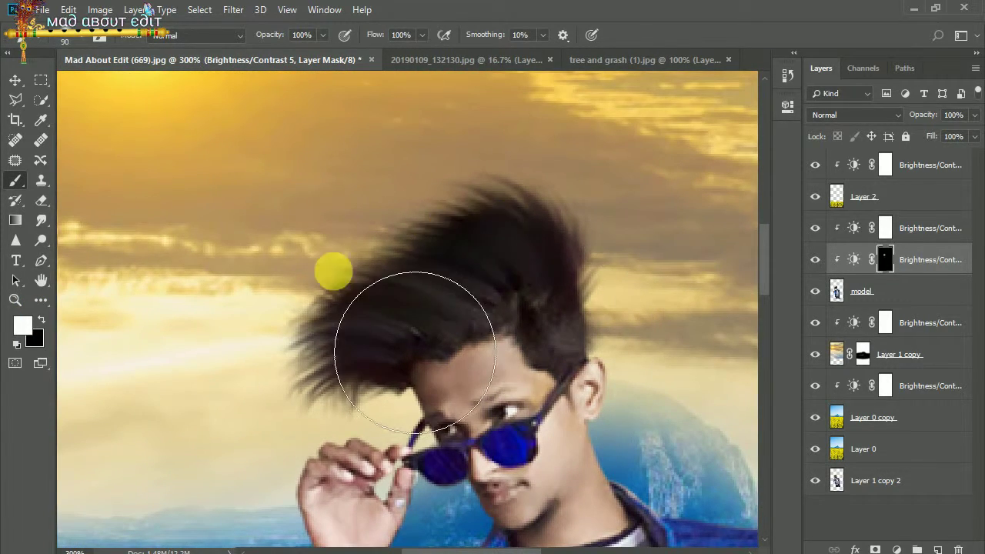
{"action": "mouse_move", "coordinate": [418, 352]}
{"action": "left_mouse_down"}
{"action": "mouse_move", "coordinate": [370, 402]}
{"action": "mouse_move", "coordinate": [407, 363]}
{"action": "mouse_move", "coordinate": [506, 330]}
{"action": "mouse_move", "coordinate": [626, 307]}
{"action": "left_mouse_up"}
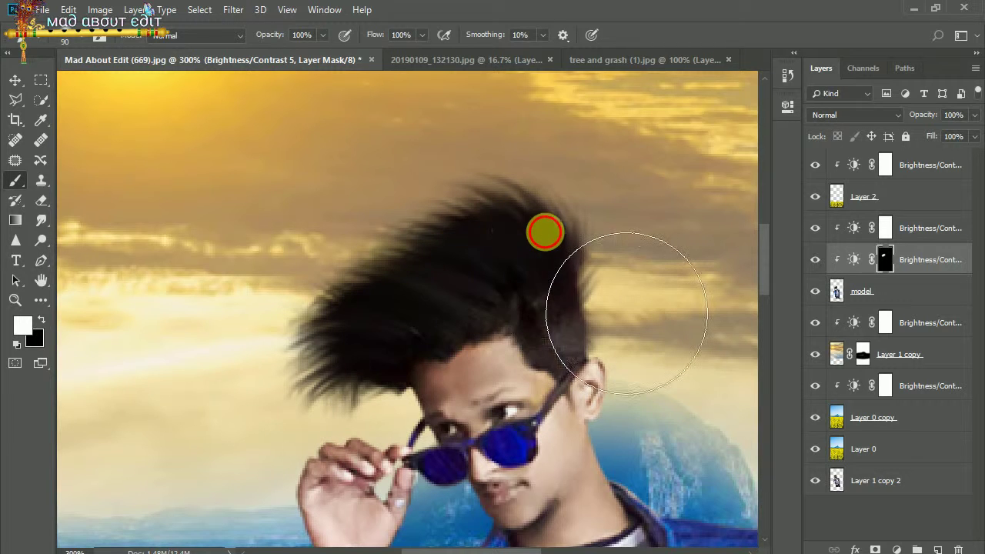
{"action": "key", "text": "bracketleft"}
{"action": "key", "text": "bracketleft"}
{"action": "key", "text": "bracketleft"}
{"action": "left_click_drag", "start_coordinate": [405, 248], "coordinate": [559, 296]}
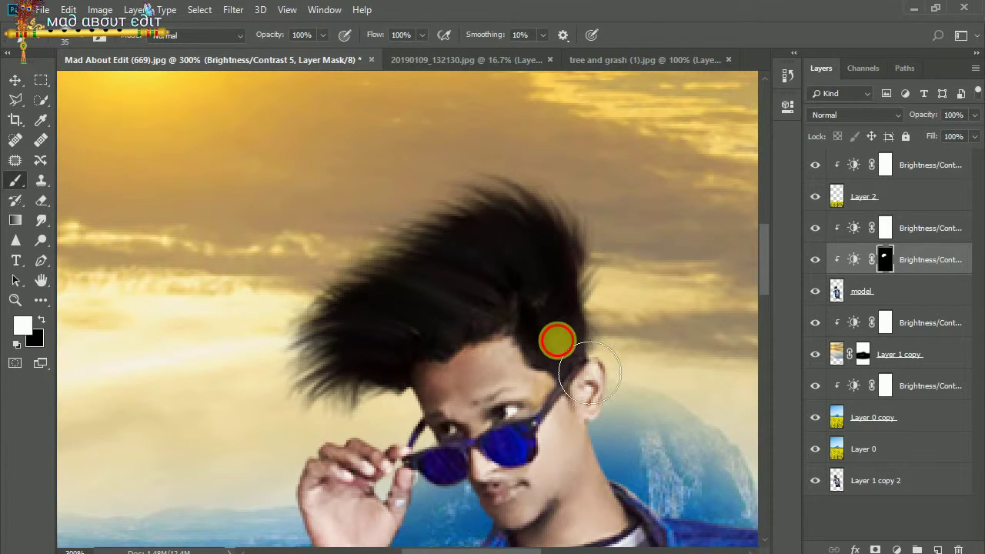
{"action": "mouse_move", "coordinate": [589, 375]}
{"action": "left_mouse_down"}
{"action": "mouse_move", "coordinate": [559, 282]}
{"action": "mouse_move", "coordinate": [380, 341]}
{"action": "mouse_move", "coordinate": [543, 288]}
{"action": "mouse_move", "coordinate": [515, 280]}
{"action": "left_mouse_up"}
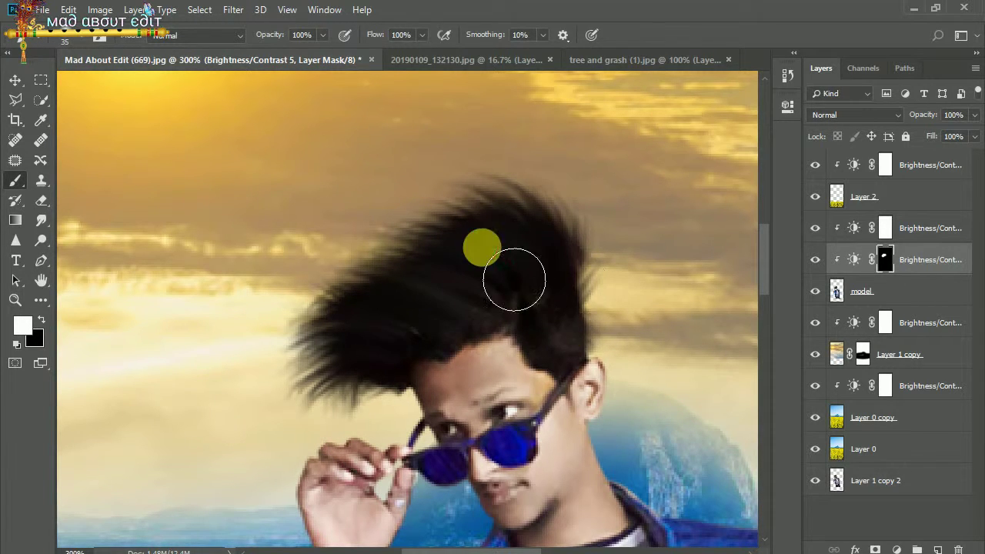
{"action": "key", "text": "ctrl+minus"}
{"action": "key", "text": "ctrl+minus"}
{"action": "key", "text": "ctrl+minus"}
{"action": "key", "text": "ctrl+minus"}
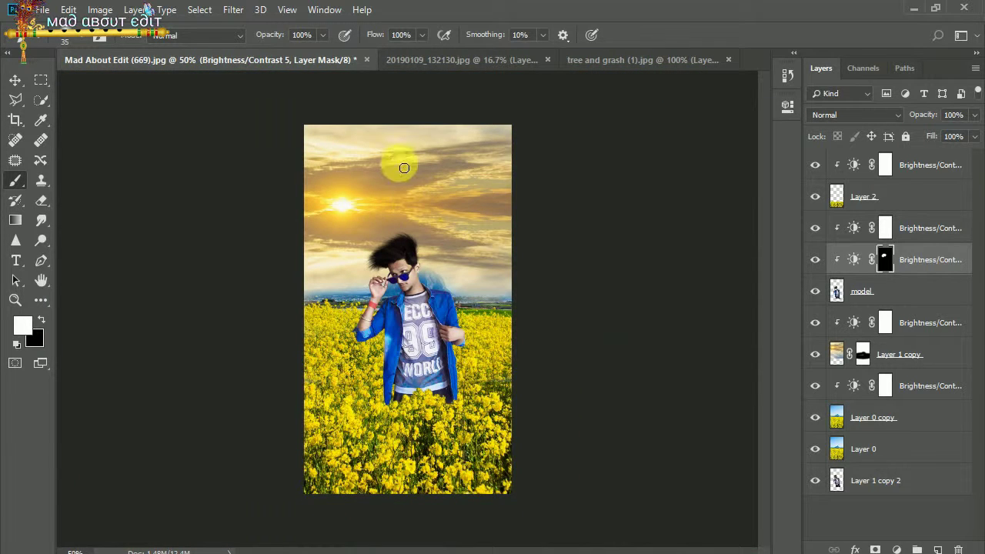
Create a new top layer named light and brush a spot of the sun's yellow (ffc900) over the head.
{"action": "left_click", "coordinate": [894, 165]}
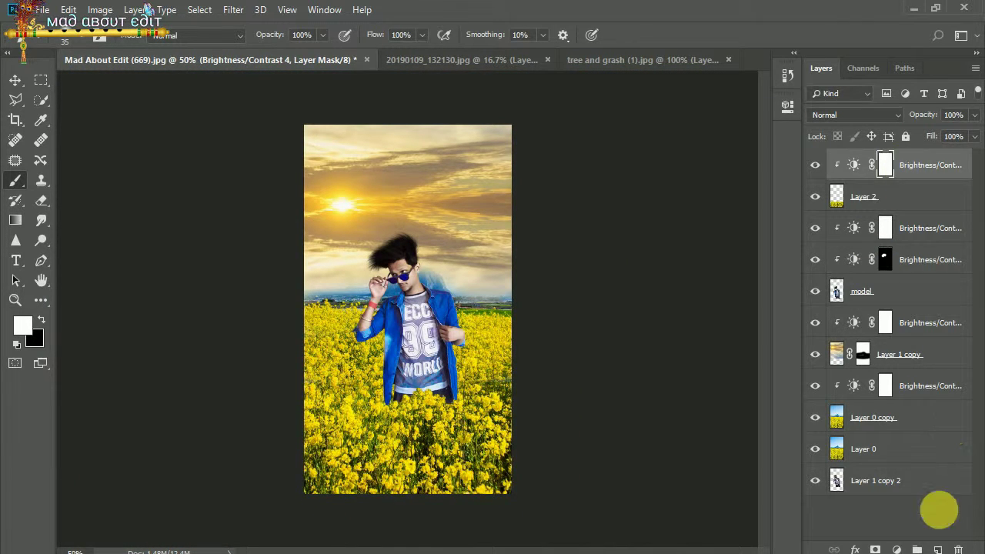
{"action": "key", "text": "ctrl+shift+alt+n"}
{"action": "type", "text": "light"}
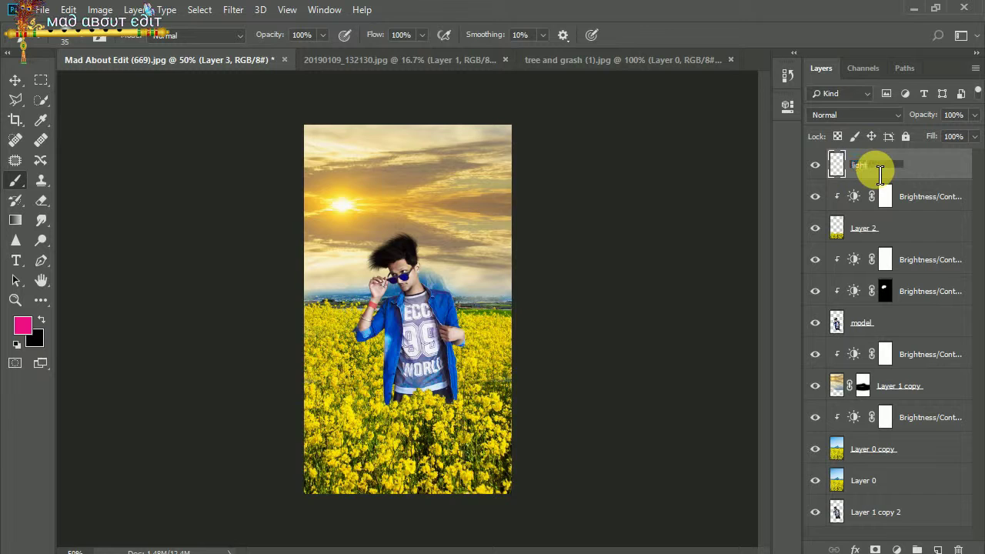
{"action": "key", "text": "Return"}
{"action": "left_click", "coordinate": [23, 333]}
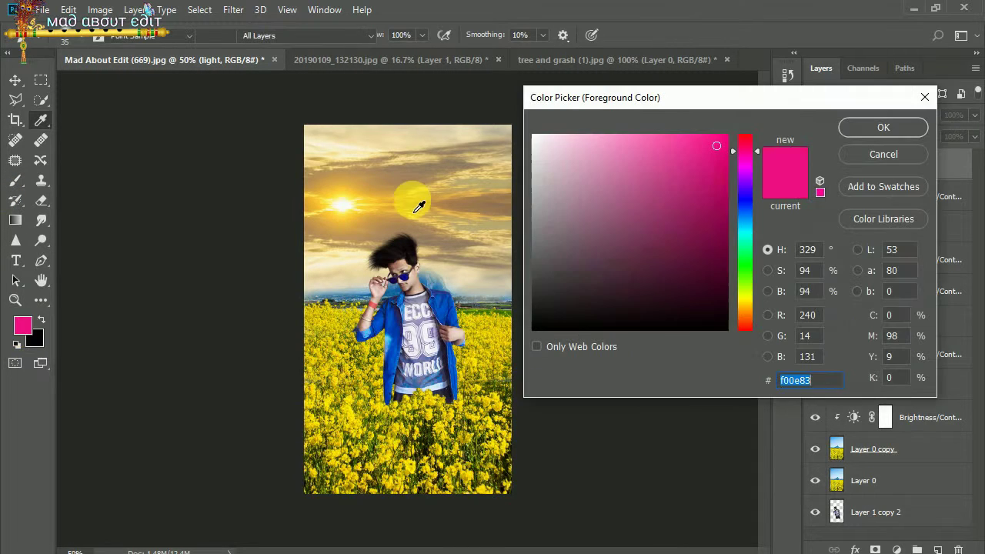
{"action": "left_click", "coordinate": [339, 203]}
{"action": "left_click", "coordinate": [883, 127]}
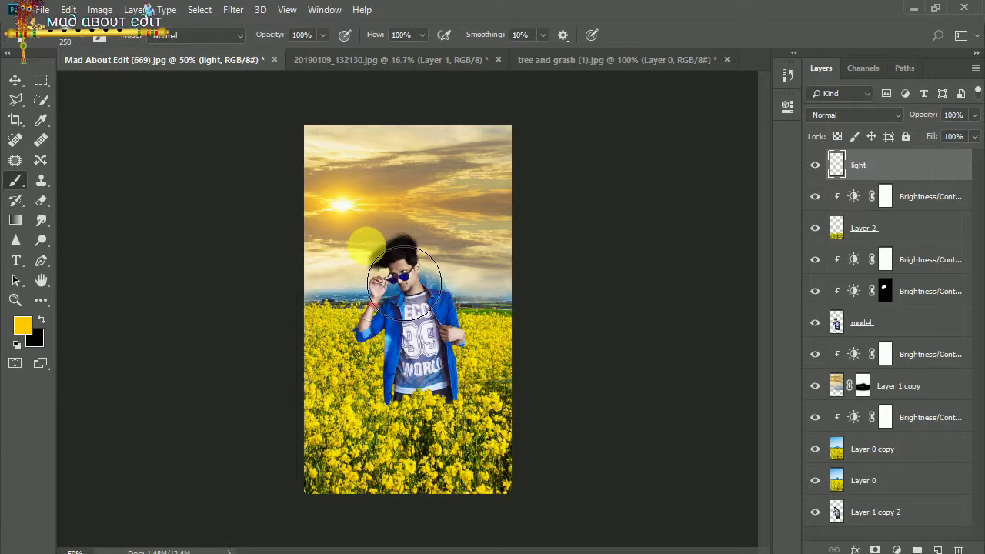
{"action": "left_click_drag", "start_coordinate": [404, 285], "coordinate": [550, 242]}
Free Transform the yellow glow to about 309% over the sunset sky.
{"action": "key", "text": "ctrl+t"}
{"action": "left_click_drag", "start_coordinate": [436, 314], "coordinate": [521, 401]}
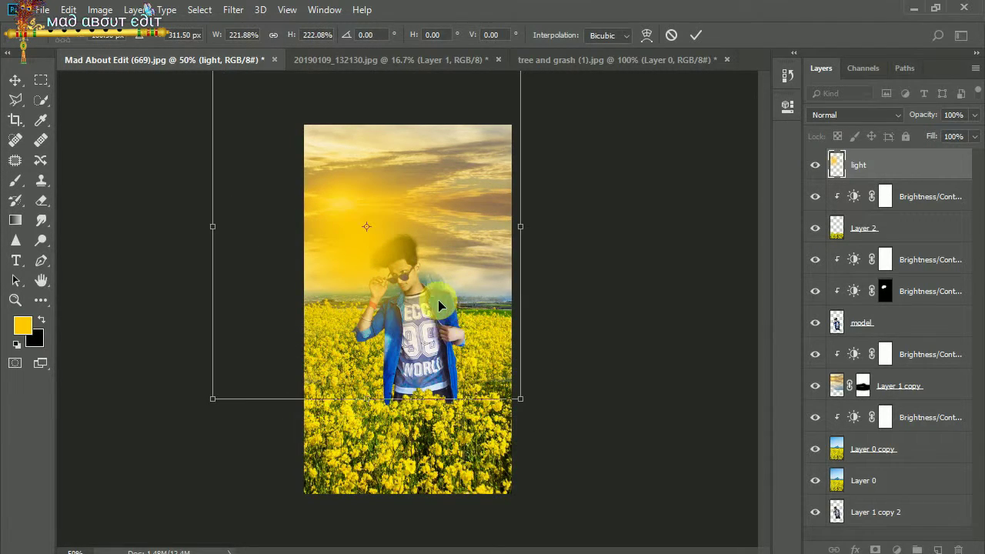
{"action": "left_click_drag", "start_coordinate": [439, 306], "coordinate": [412, 291]}
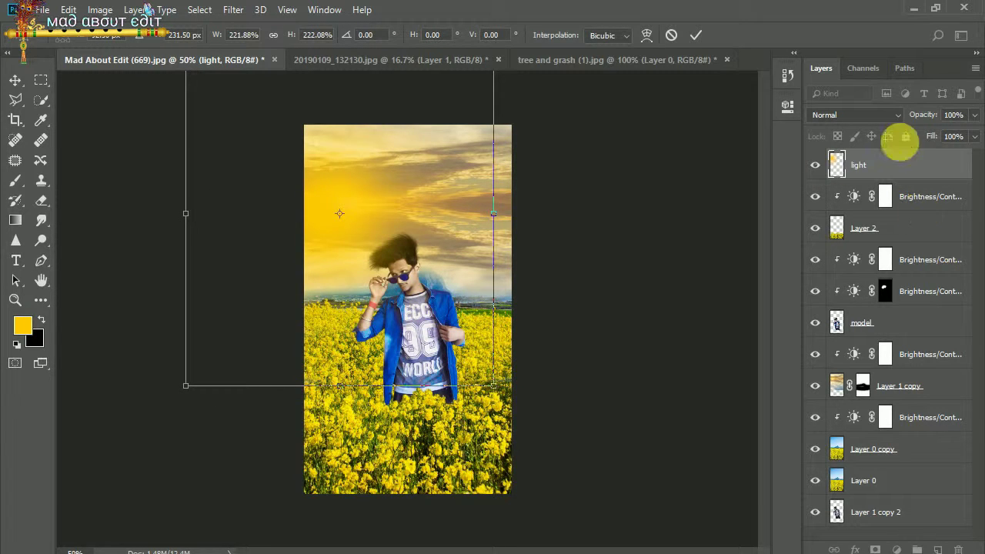
{"action": "left_click_drag", "start_coordinate": [494, 384], "coordinate": [554, 455]}
{"action": "left_click_drag", "start_coordinate": [488, 347], "coordinate": [498, 362]}
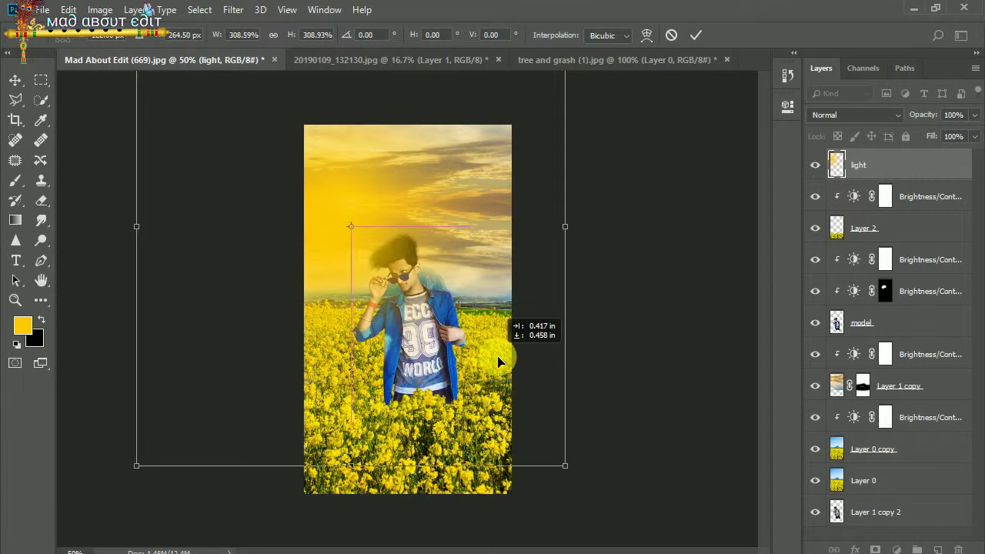
{"action": "left_click", "coordinate": [695, 35]}
Set the light layer's blend mode to Screen and keep it selected.
{"action": "left_click", "coordinate": [885, 113]}
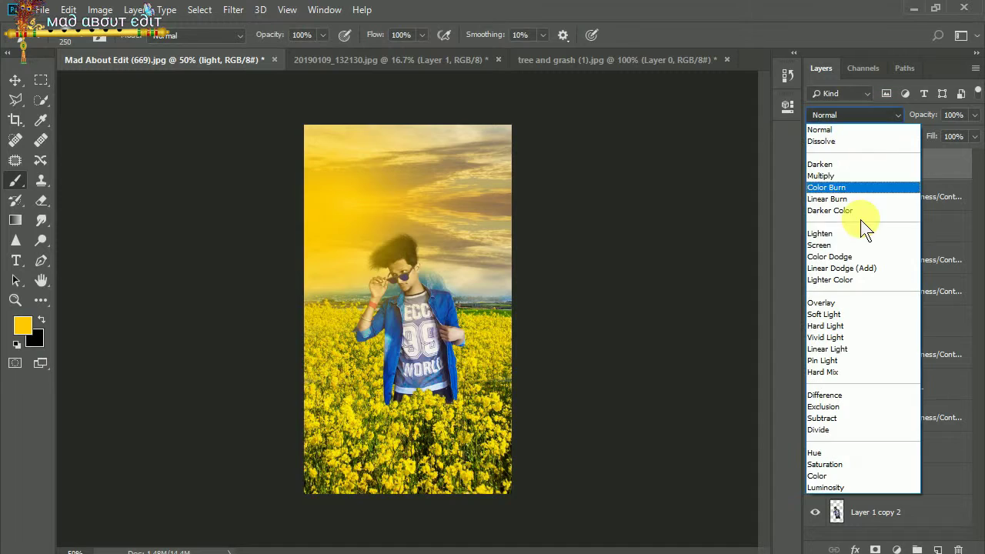
{"action": "left_click", "coordinate": [854, 245]}
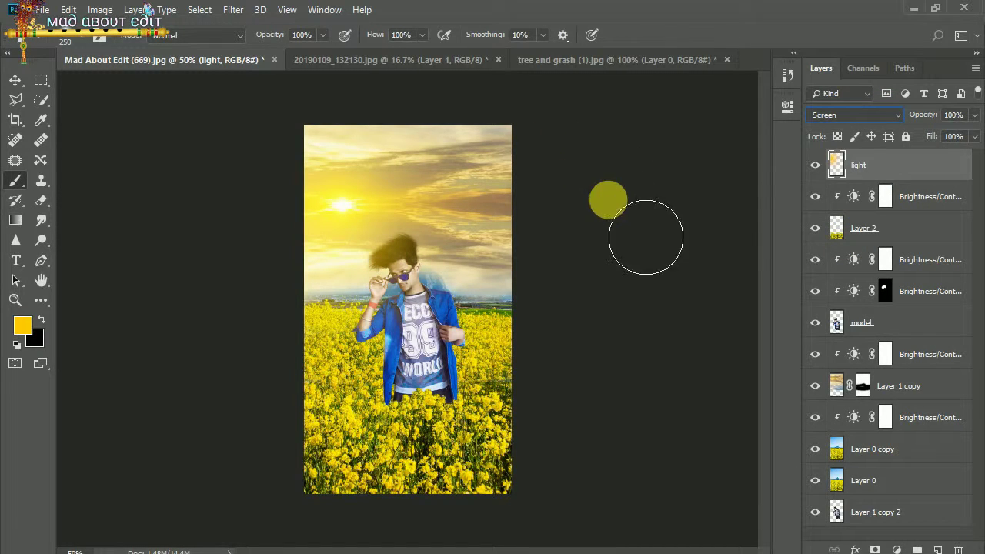
{"action": "left_click", "coordinate": [869, 196]}
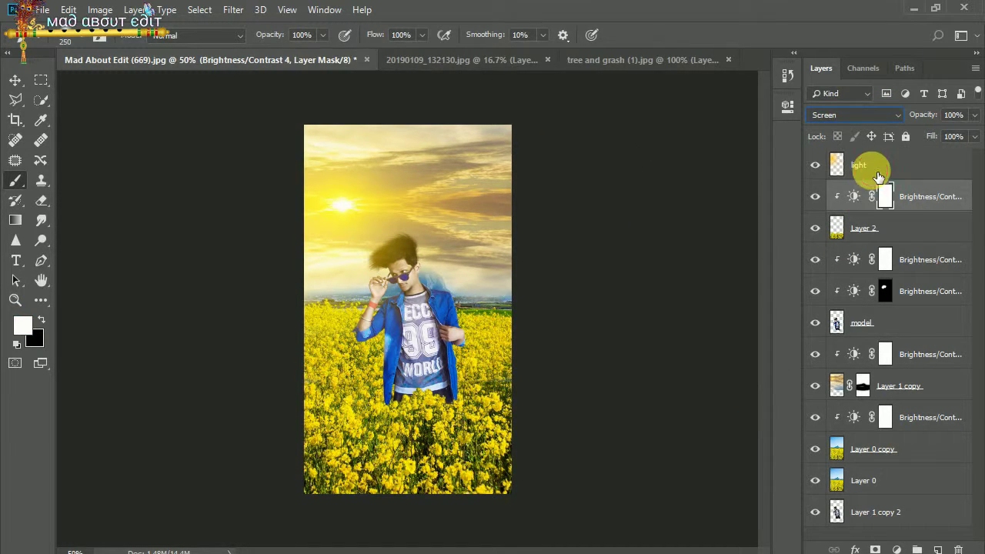
{"action": "left_click", "coordinate": [879, 175]}
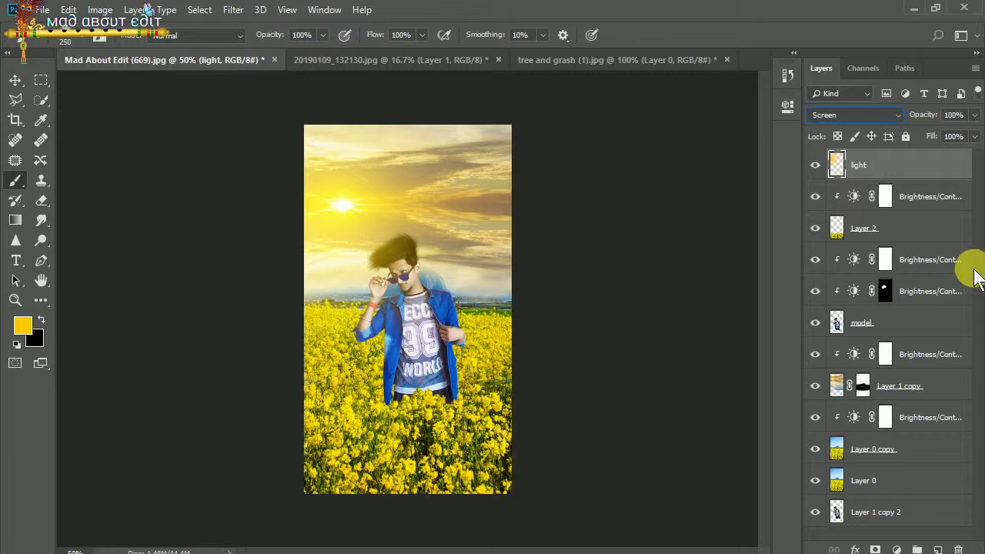
{"action": "left_click", "coordinate": [897, 532]}
{"action": "left_click", "coordinate": [883, 163]}
Scale the yellow glow down to about 67% around the sun.
{"action": "key", "text": "ctrl+t"}
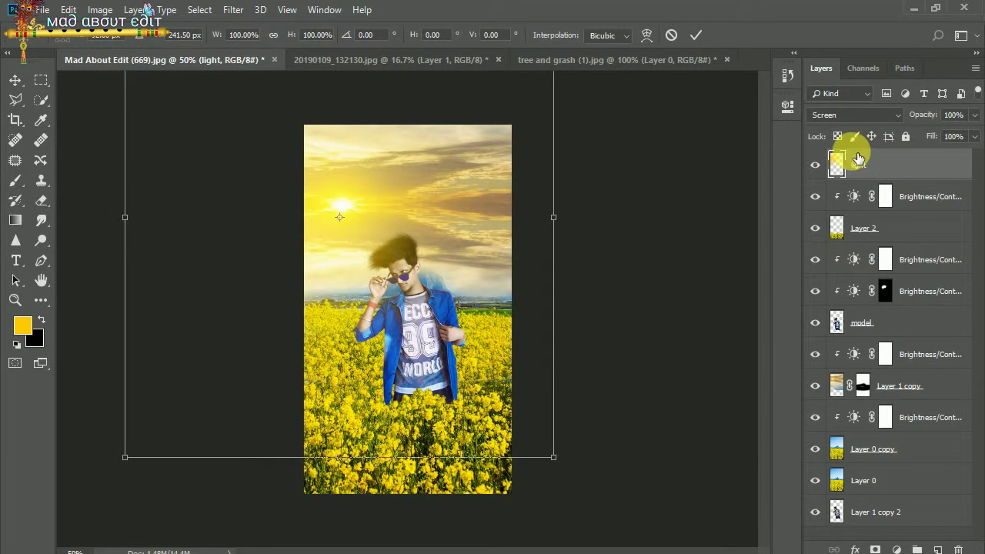
{"action": "left_click_drag", "start_coordinate": [544, 456], "coordinate": [498, 413]}
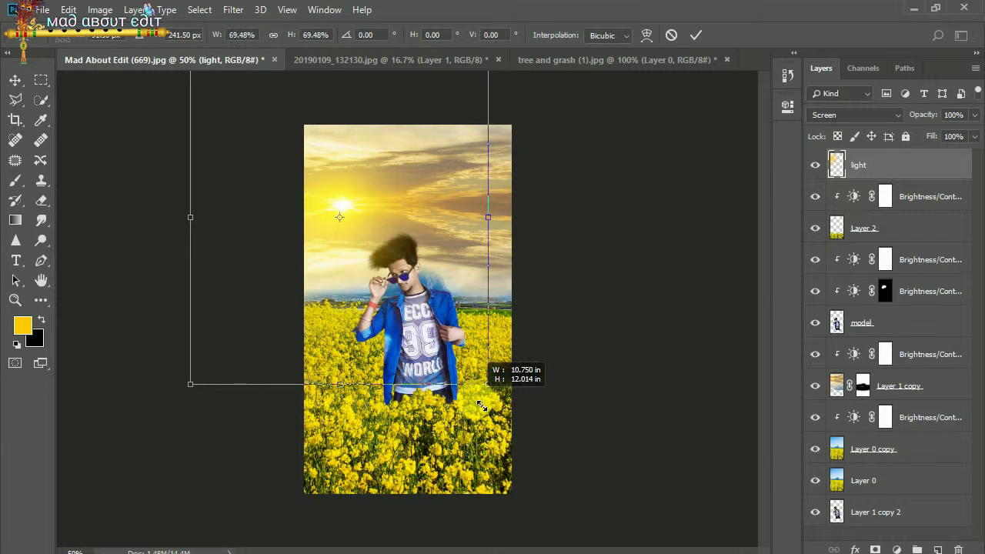
{"action": "left_click_drag", "start_coordinate": [498, 413], "coordinate": [480, 393]}
{"action": "left_click", "coordinate": [694, 35]}
Switch to the Brush, select the model layer and toggle Layer 0 copy's visibility.
{"action": "key", "text": "b"}
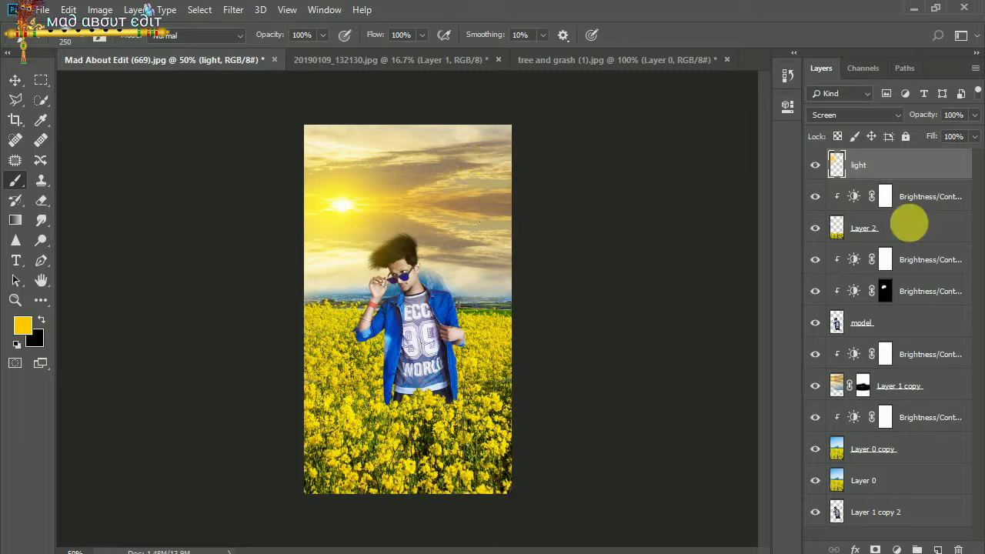
{"action": "left_click", "coordinate": [866, 323]}
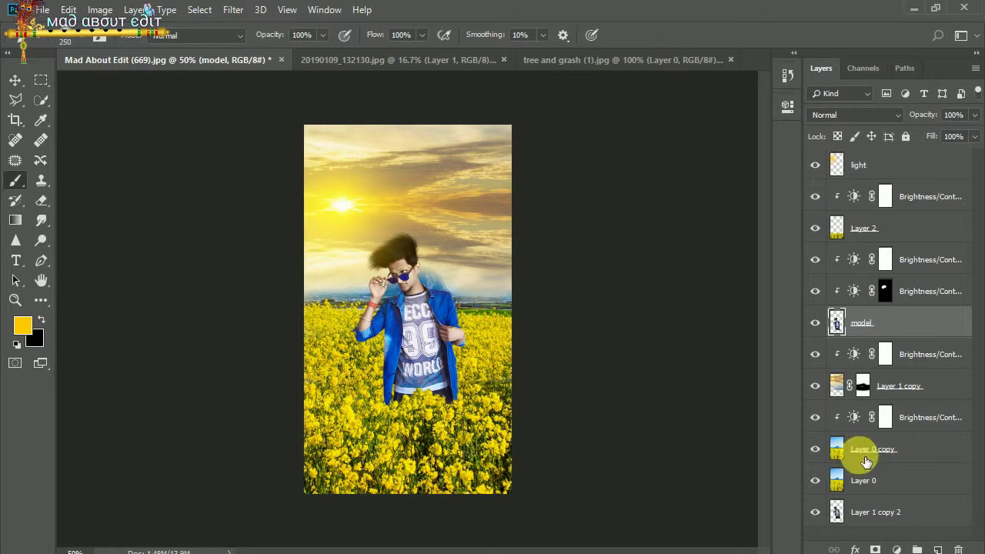
{"action": "left_click", "coordinate": [815, 449]}
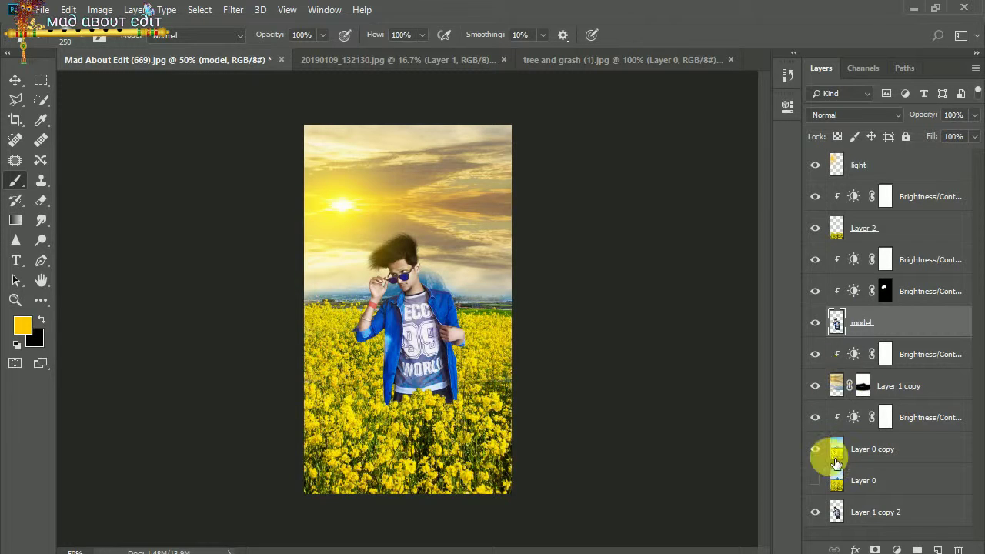
Delete Layer 0 and select the Layer 0 copy background.
{"action": "right_click", "coordinate": [875, 478]}
{"action": "left_click", "coordinate": [715, 95]}
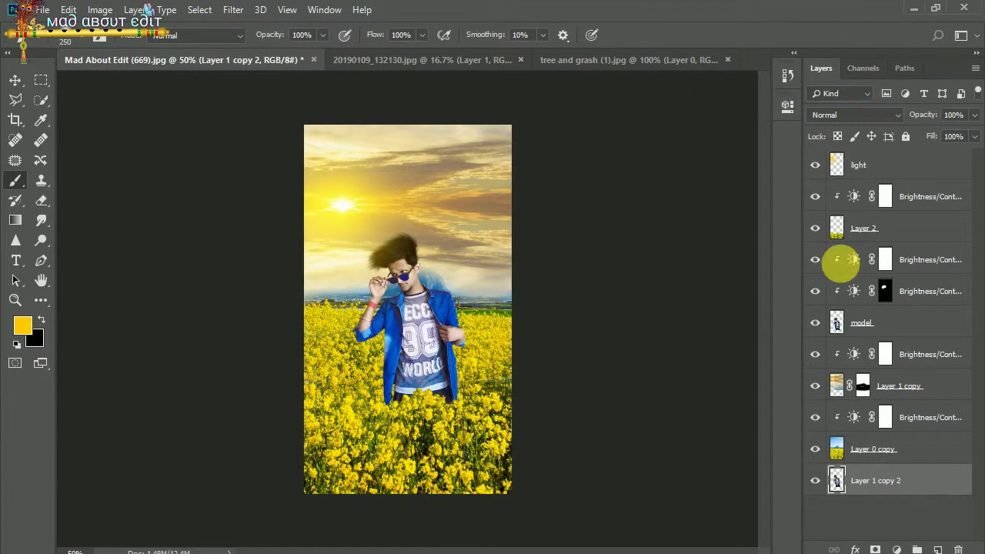
{"action": "left_click", "coordinate": [885, 453]}
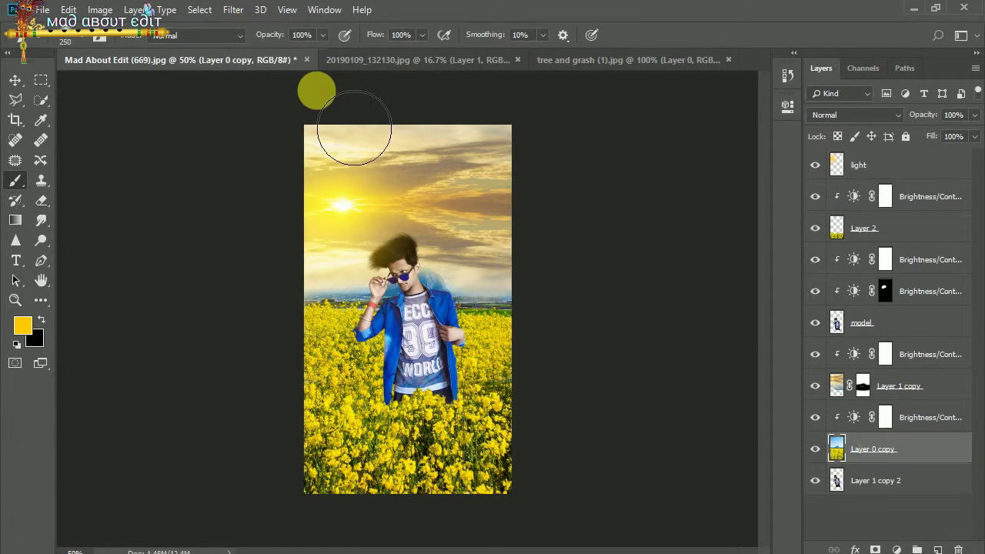
Apply a Hexagon Lens Blur: noise 7, brightness 20, rotation 16, radius 17.
{"action": "left_click", "coordinate": [234, 9]}
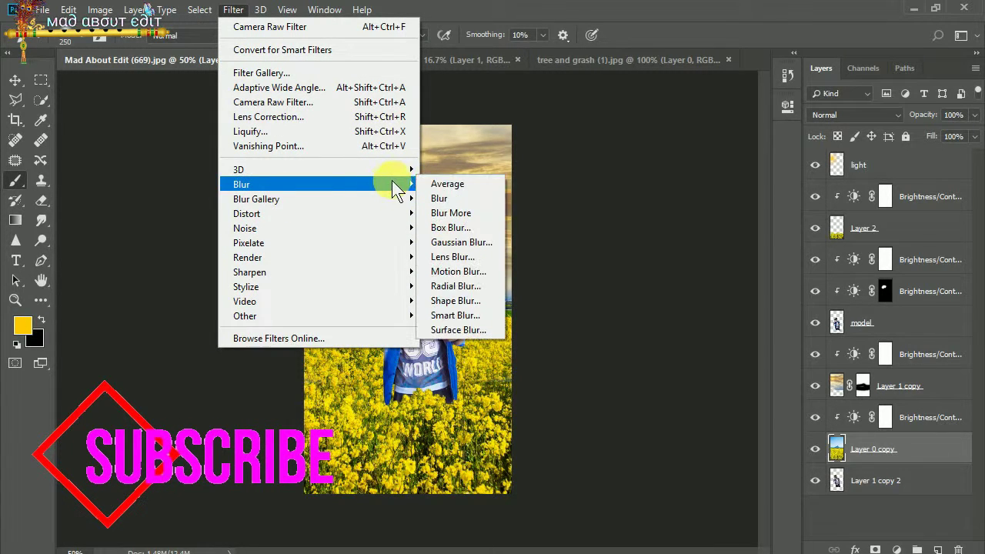
{"action": "left_click", "coordinate": [446, 257]}
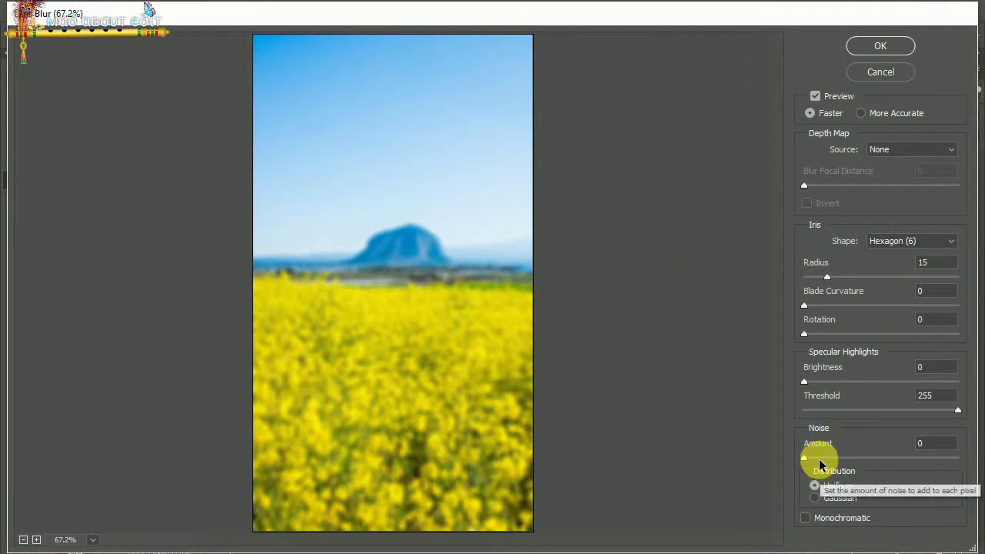
{"action": "left_click_drag", "start_coordinate": [816, 459], "coordinate": [800, 454]}
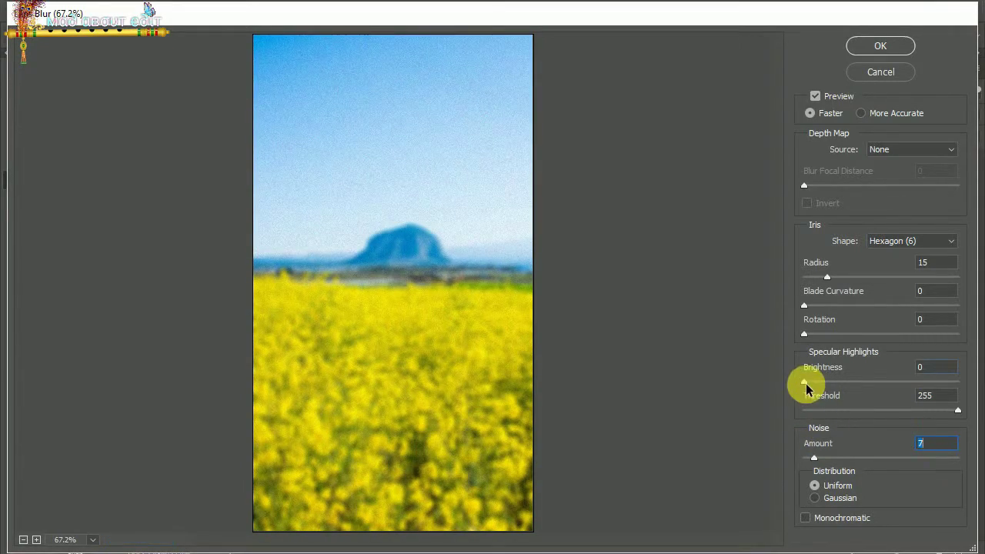
{"action": "left_click_drag", "start_coordinate": [804, 381], "coordinate": [836, 384]}
{"action": "left_click_drag", "start_coordinate": [804, 334], "coordinate": [811, 333]}
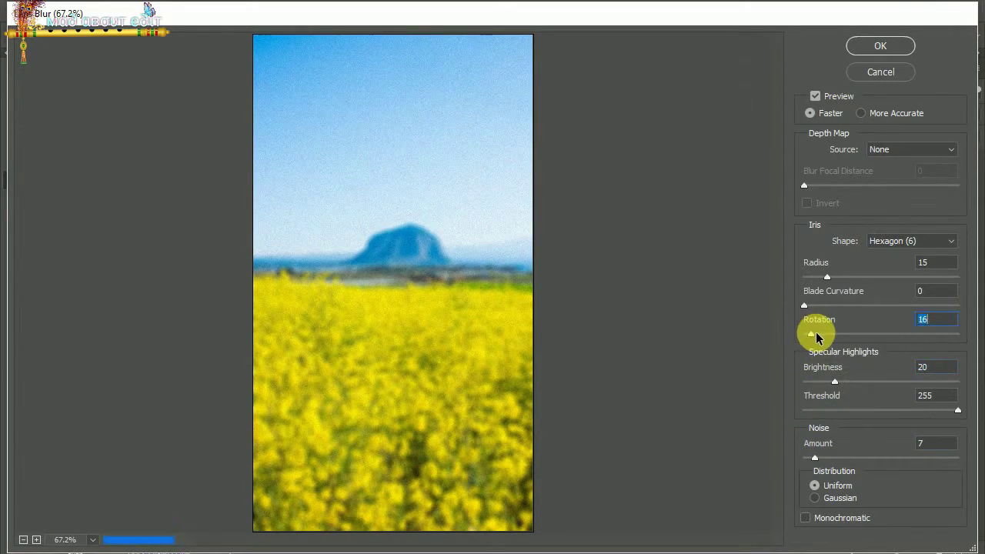
{"action": "left_click_drag", "start_coordinate": [828, 277], "coordinate": [829, 277]}
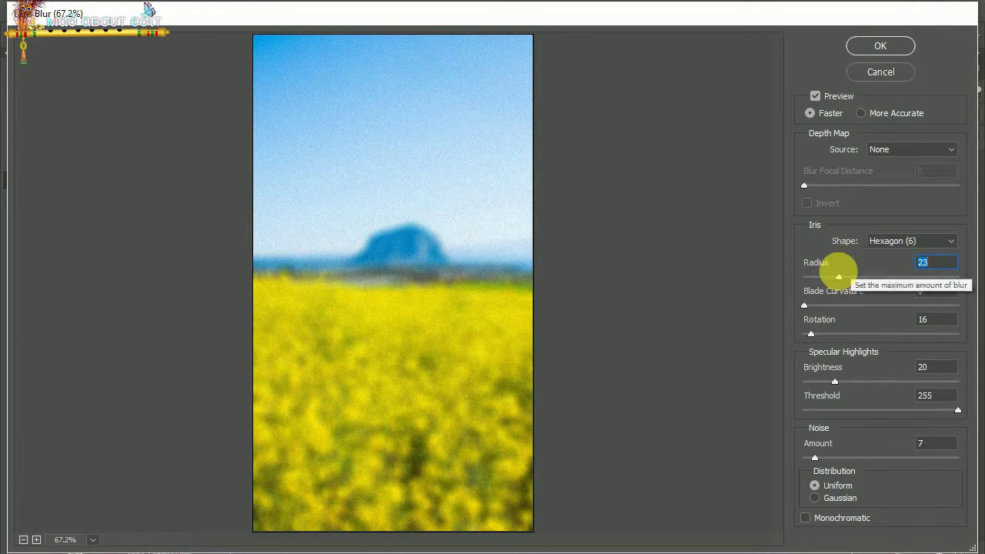
{"action": "left_click", "coordinate": [838, 275]}
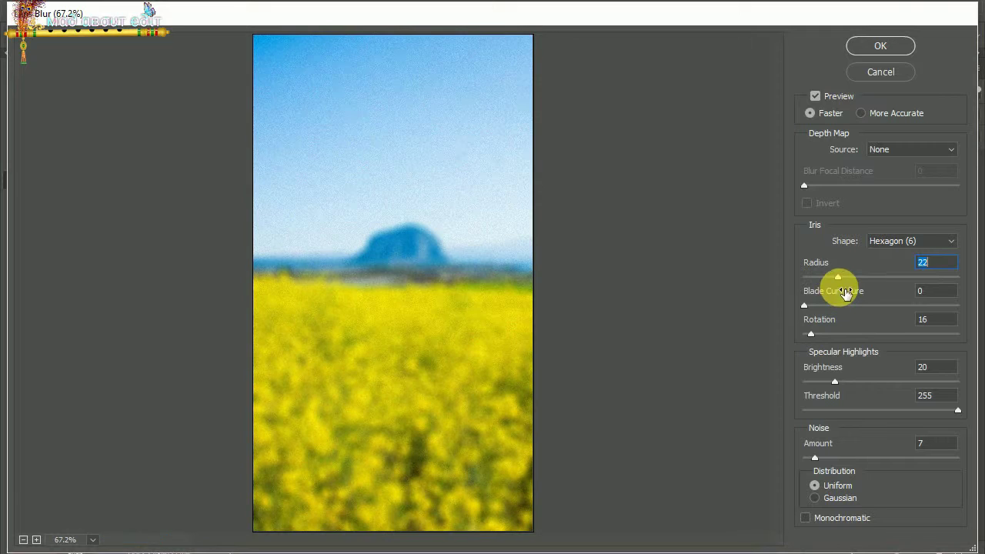
{"action": "left_click_drag", "start_coordinate": [840, 277], "coordinate": [831, 277]}
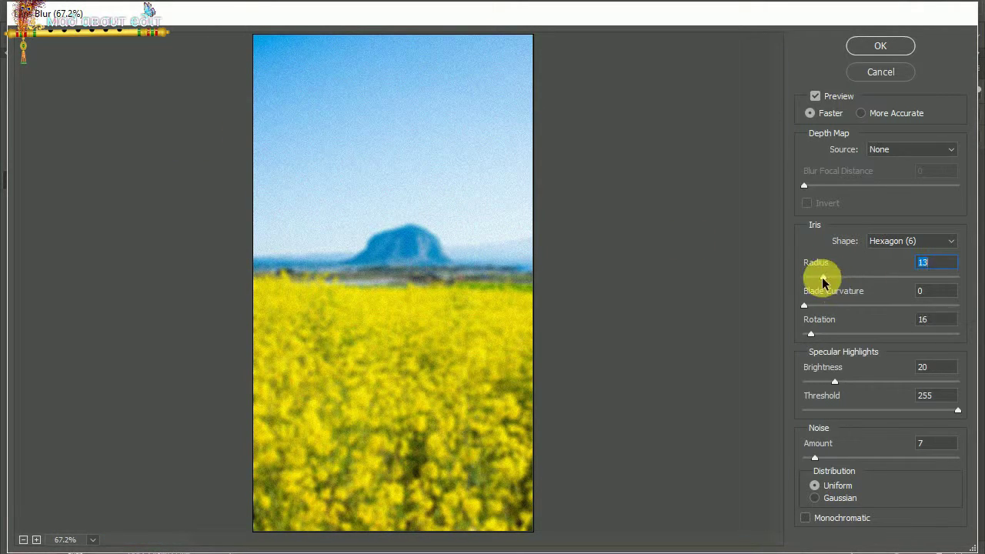
{"action": "left_click_drag", "start_coordinate": [818, 277], "coordinate": [825, 276]}
{"action": "left_click", "coordinate": [829, 279]}
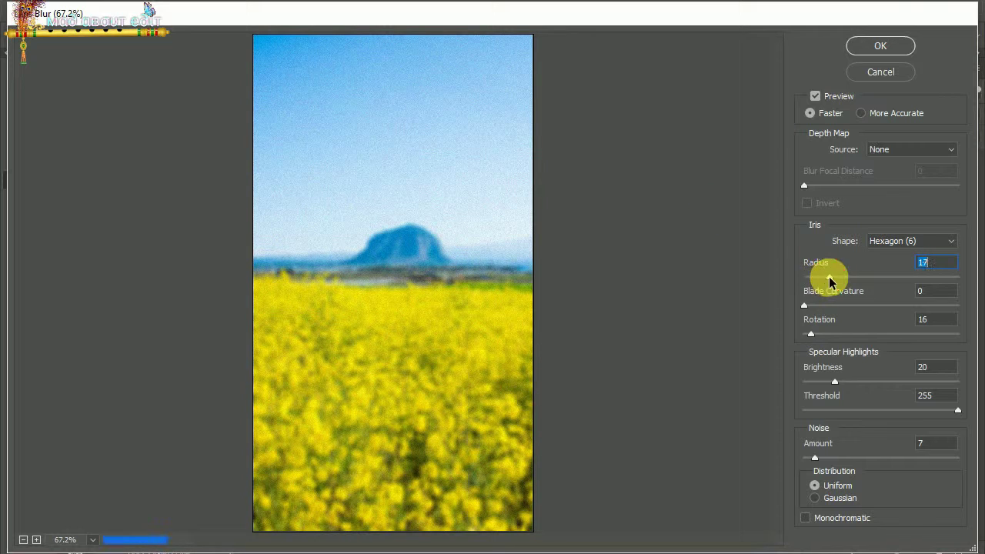
{"action": "left_click", "coordinate": [871, 48]}
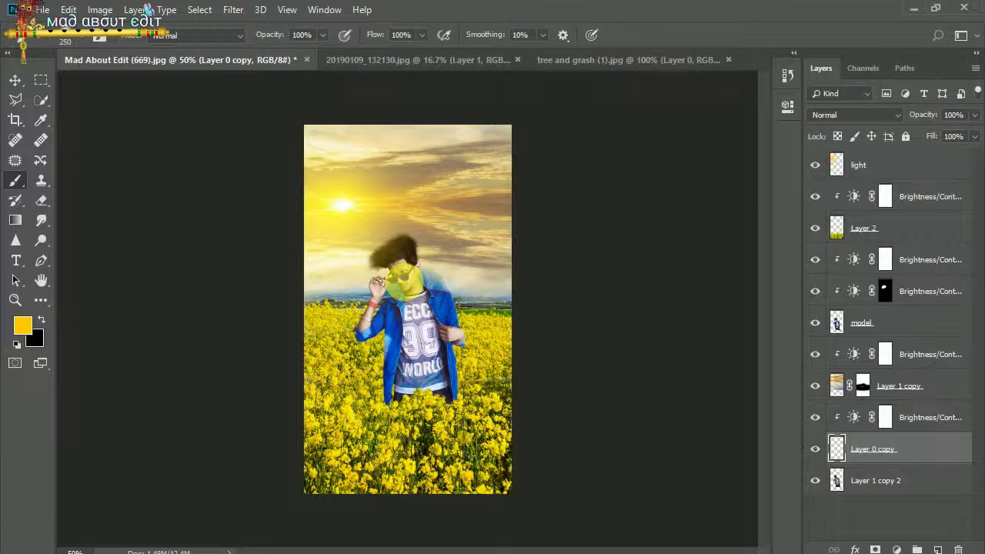
Apply a Gaussian Blur of about 2.2 pixels to the foreground flower Layer 2.
{"action": "left_click", "coordinate": [847, 228]}
{"action": "left_click", "coordinate": [235, 9]}
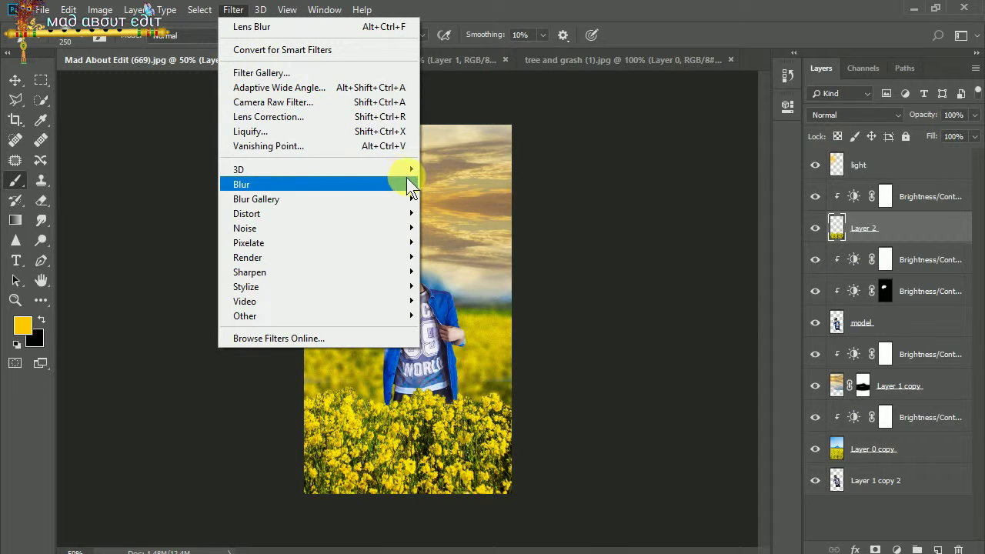
{"action": "left_click", "coordinate": [453, 216]}
{"action": "left_click_drag", "start_coordinate": [530, 88], "coordinate": [697, 90]}
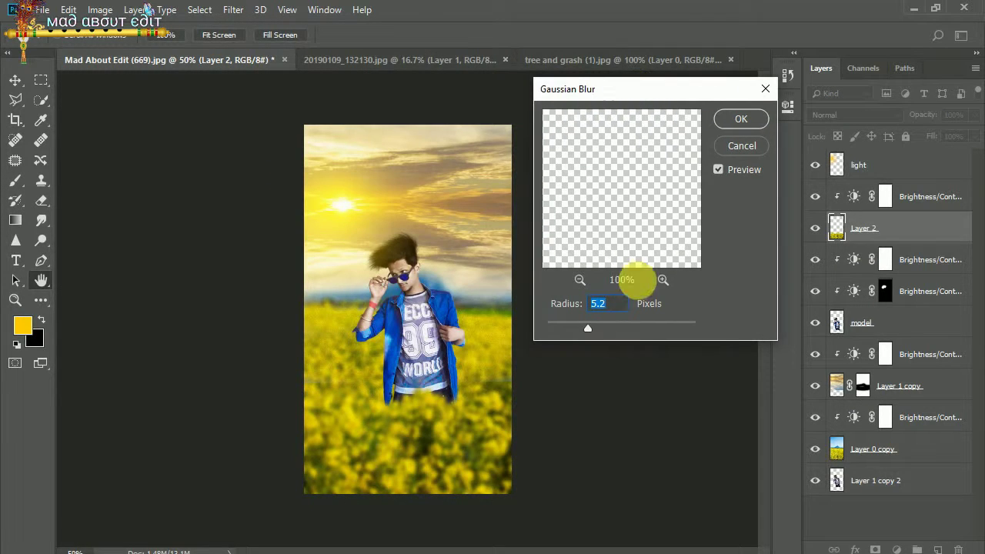
{"action": "left_click_drag", "start_coordinate": [582, 333], "coordinate": [553, 332]}
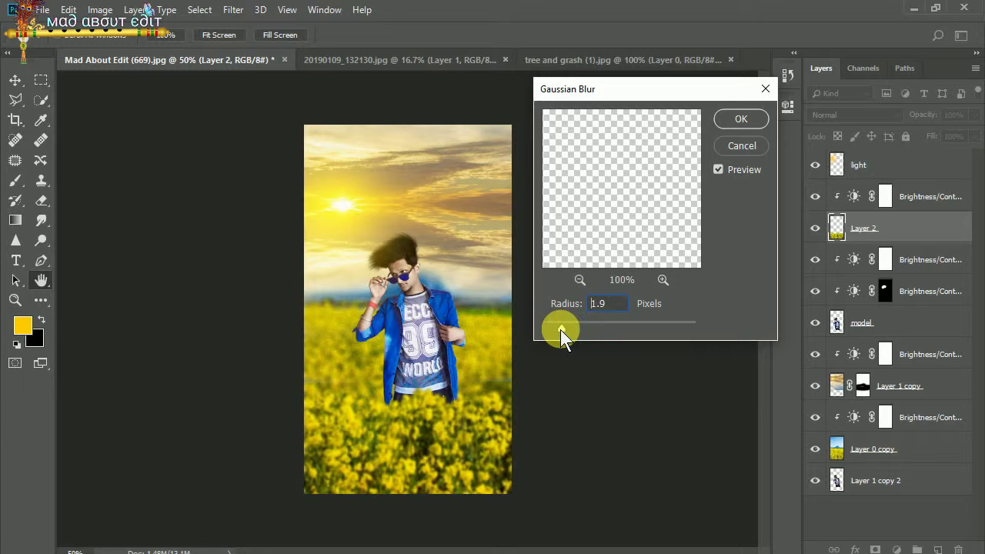
{"action": "left_click_drag", "start_coordinate": [553, 331], "coordinate": [564, 330]}
{"action": "left_click", "coordinate": [736, 119]}
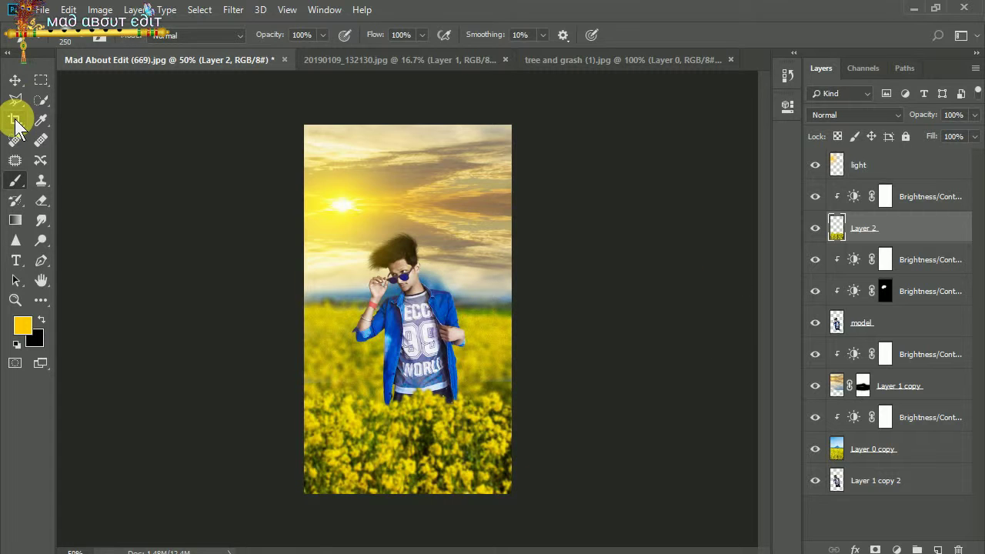
Crop the composite with the top edge lowered.
{"action": "left_click", "coordinate": [16, 120]}
{"action": "left_click_drag", "start_coordinate": [413, 501], "coordinate": [411, 476]}
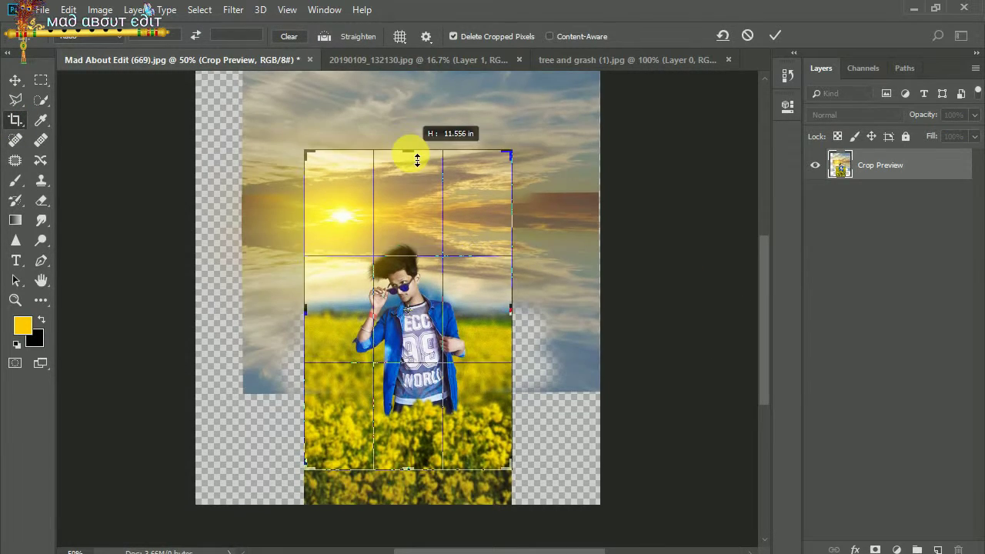
{"action": "left_click_drag", "start_coordinate": [409, 145], "coordinate": [409, 166]}
{"action": "left_click", "coordinate": [775, 36]}
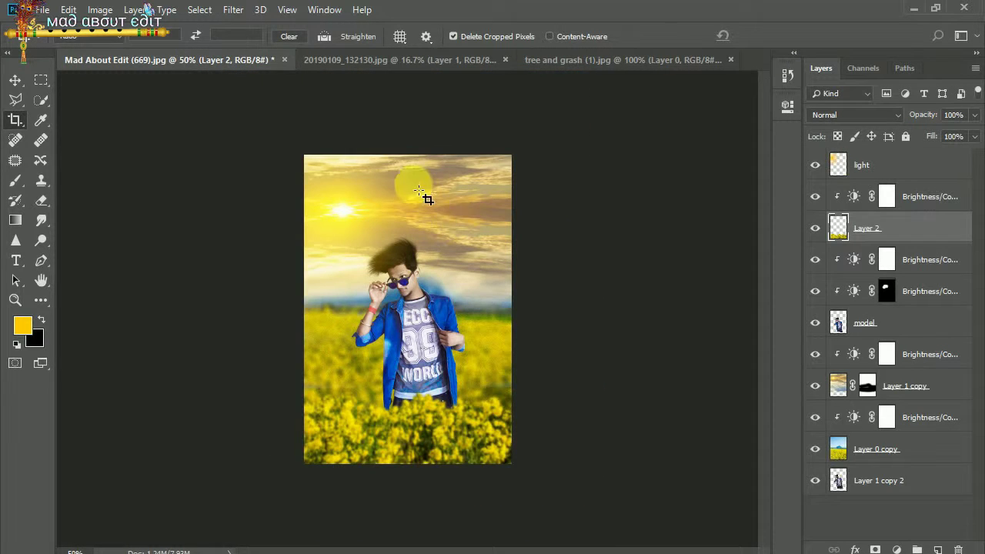
Refine the crop by trimming the left edge into a narrower portrait frame.
{"action": "left_click", "coordinate": [313, 311]}
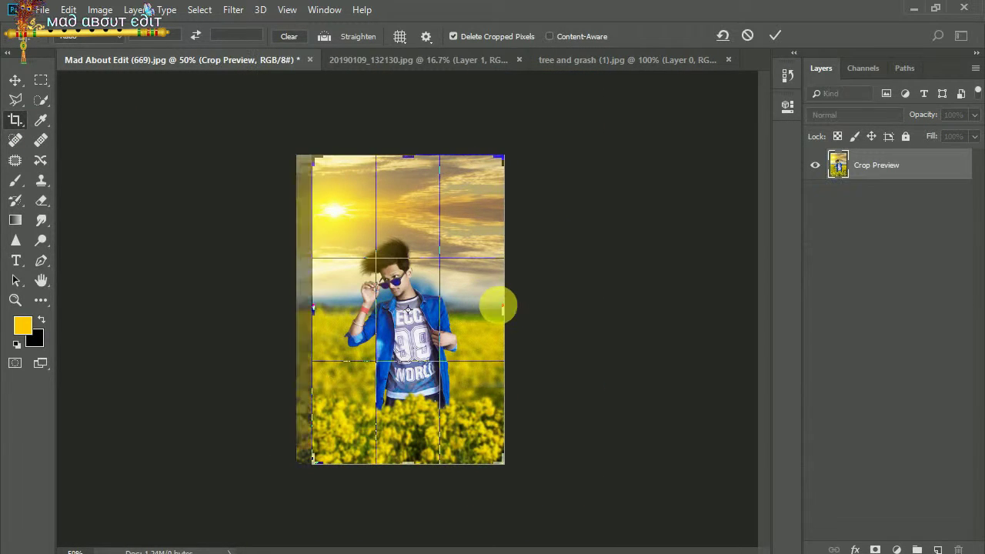
{"action": "mouse_move", "coordinate": [501, 301]}
{"action": "left_mouse_down"}
{"action": "mouse_move", "coordinate": [493, 310]}
{"action": "mouse_move", "coordinate": [496, 287]}
{"action": "left_mouse_up"}
{"action": "left_click_drag", "start_coordinate": [339, 317], "coordinate": [330, 314]}
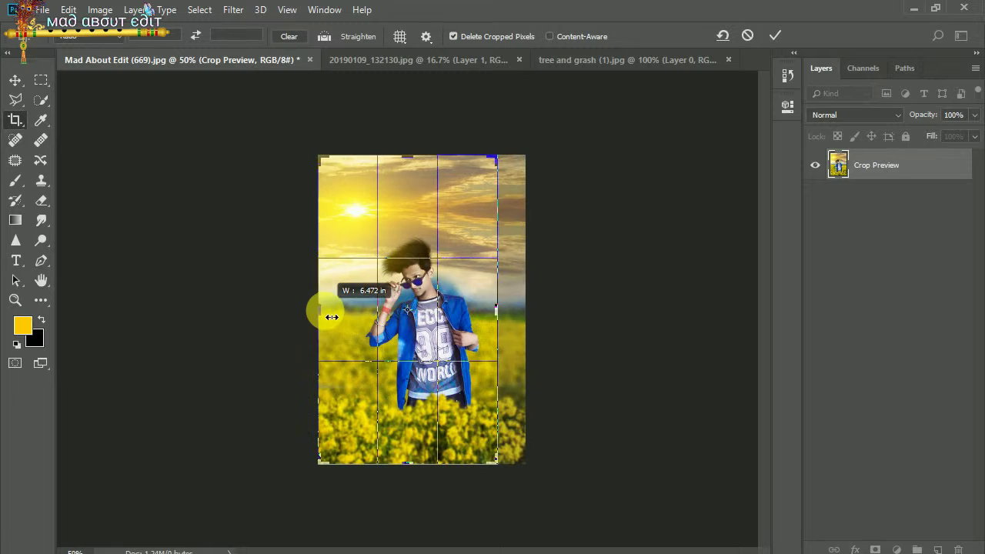
{"action": "left_click", "coordinate": [774, 36]}
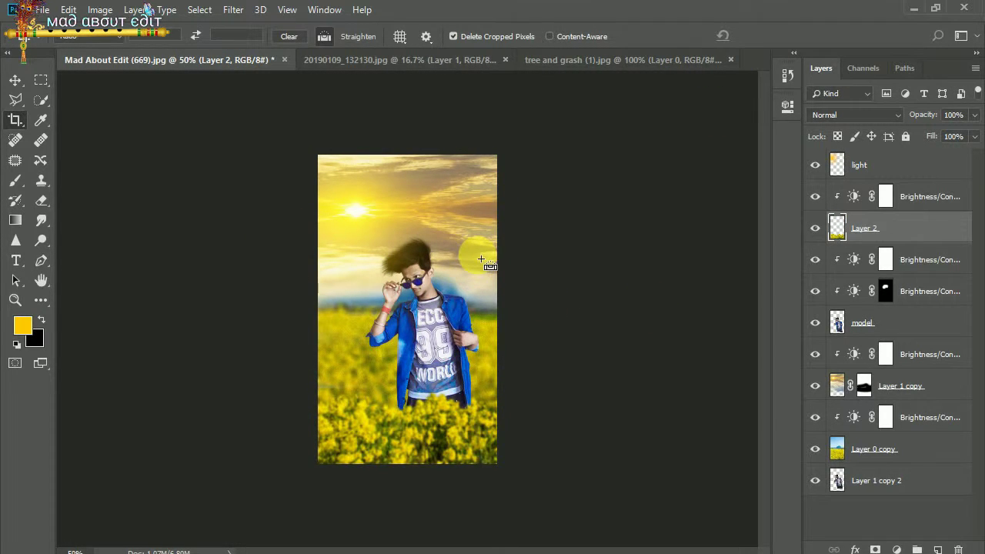
{"action": "key", "text": "ctrl+plus"}
{"action": "key", "text": "ctrl+plus"}
{"action": "key", "text": "ctrl+plus"}
{"action": "key", "text": "ctrl+minus"}
{"action": "key", "text": "ctrl+minus"}
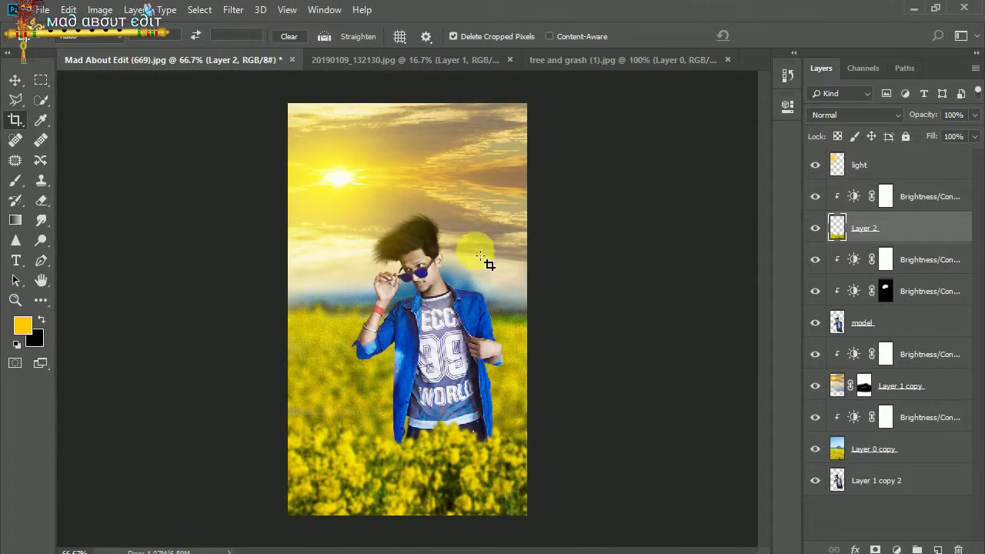
{"action": "left_click", "coordinate": [866, 160]}
Add a new layer named snapshot and dismiss the Adaptive Wide Angle graphics error.
{"action": "left_click", "coordinate": [938, 548]}
{"action": "type", "text": "snapshot"}
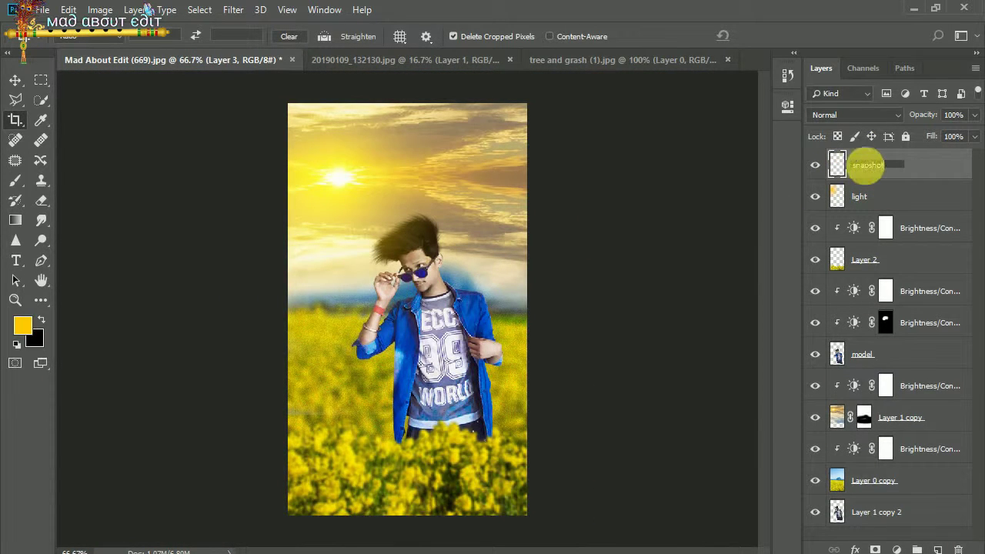
{"action": "key", "text": "Return"}
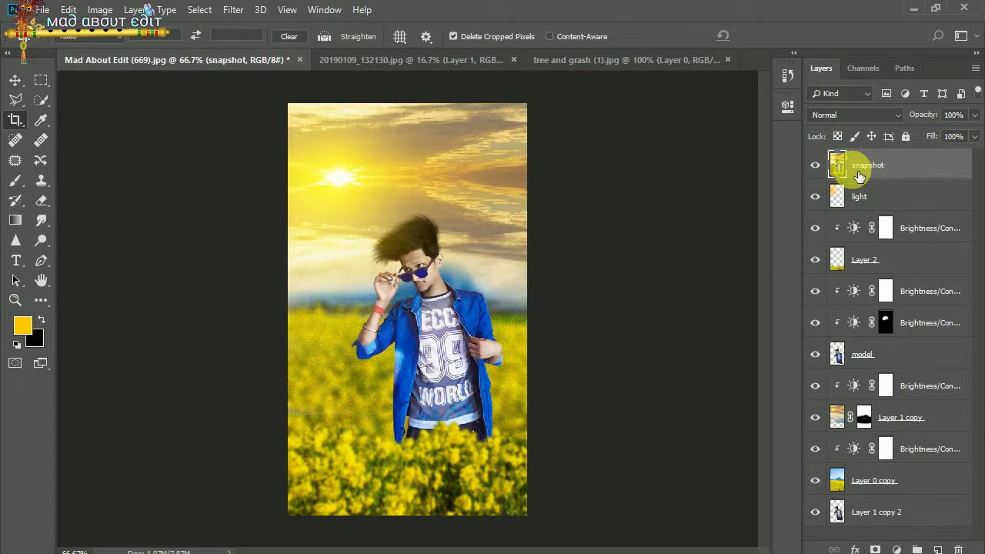
{"action": "left_click", "coordinate": [233, 10]}
{"action": "left_click", "coordinate": [251, 95]}
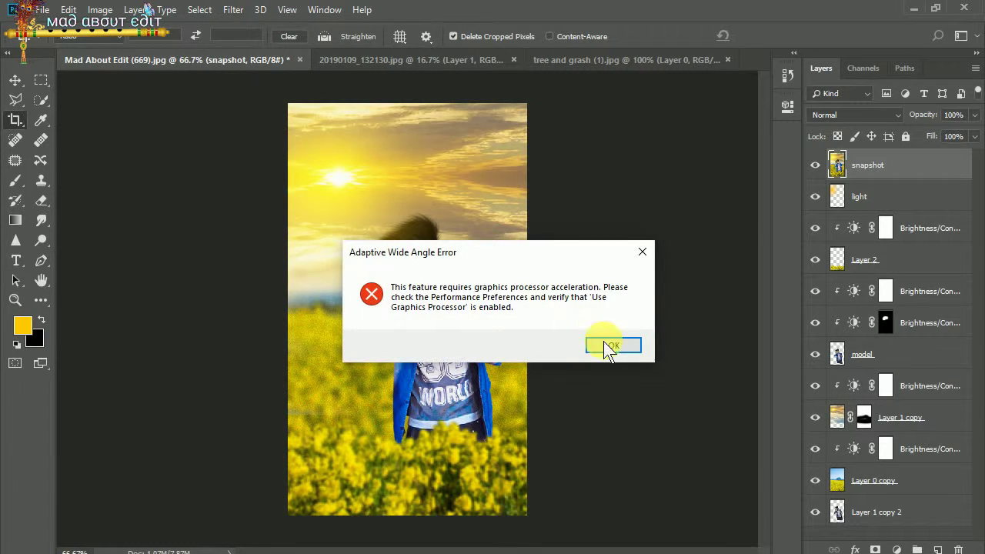
{"action": "left_click", "coordinate": [605, 342]}
In the Camera Raw Filter, set Temperature -3, Contrast +28, Highlights -58 and Clarity +11.
{"action": "left_click", "coordinate": [234, 10]}
{"action": "left_click", "coordinate": [262, 101]}
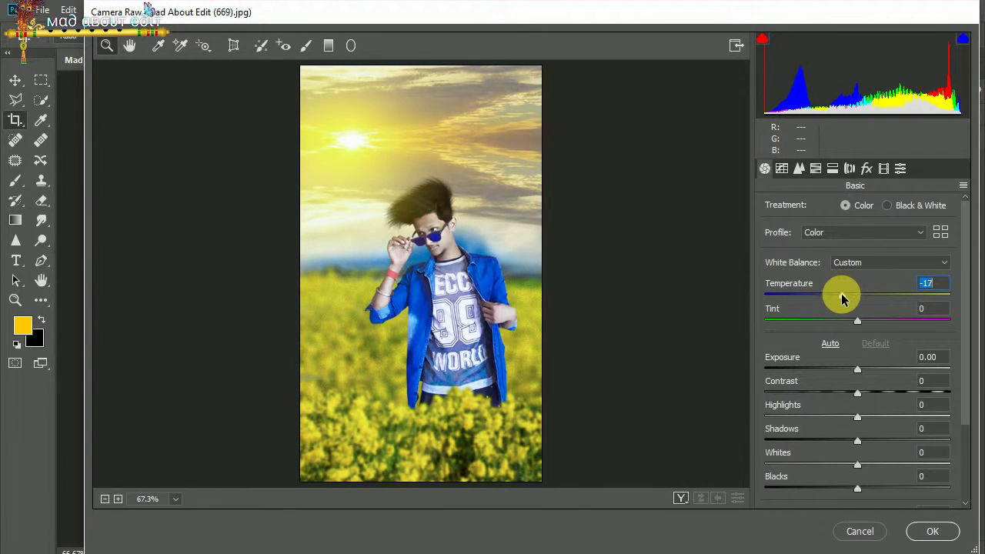
{"action": "left_click_drag", "start_coordinate": [844, 298], "coordinate": [855, 295]}
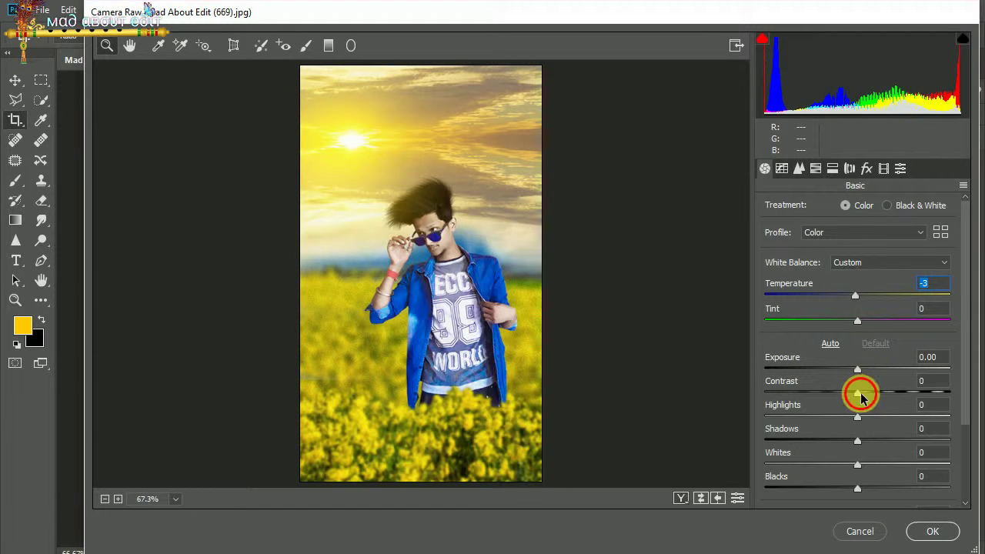
{"action": "mouse_move", "coordinate": [857, 393]}
{"action": "left_mouse_down"}
{"action": "mouse_move", "coordinate": [885, 393]}
{"action": "mouse_move", "coordinate": [842, 367]}
{"action": "mouse_move", "coordinate": [859, 369]}
{"action": "left_mouse_up"}
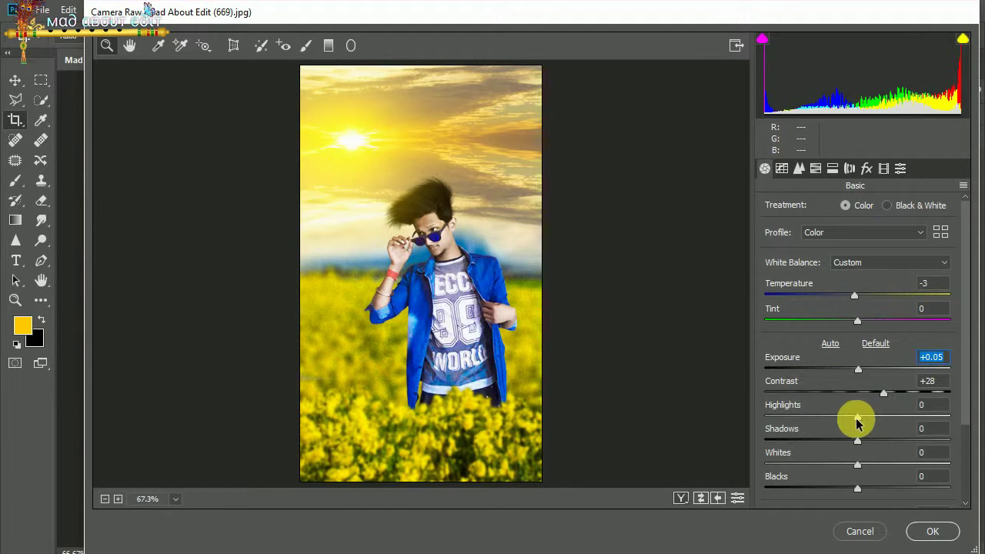
{"action": "left_click_drag", "start_coordinate": [858, 417], "coordinate": [809, 416]}
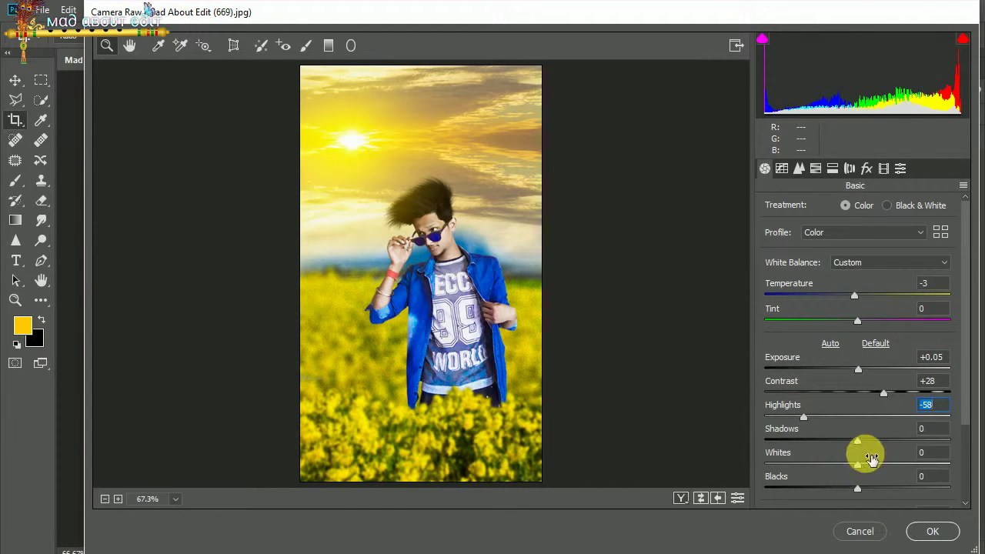
{"action": "left_click_drag", "start_coordinate": [966, 385], "coordinate": [968, 431]}
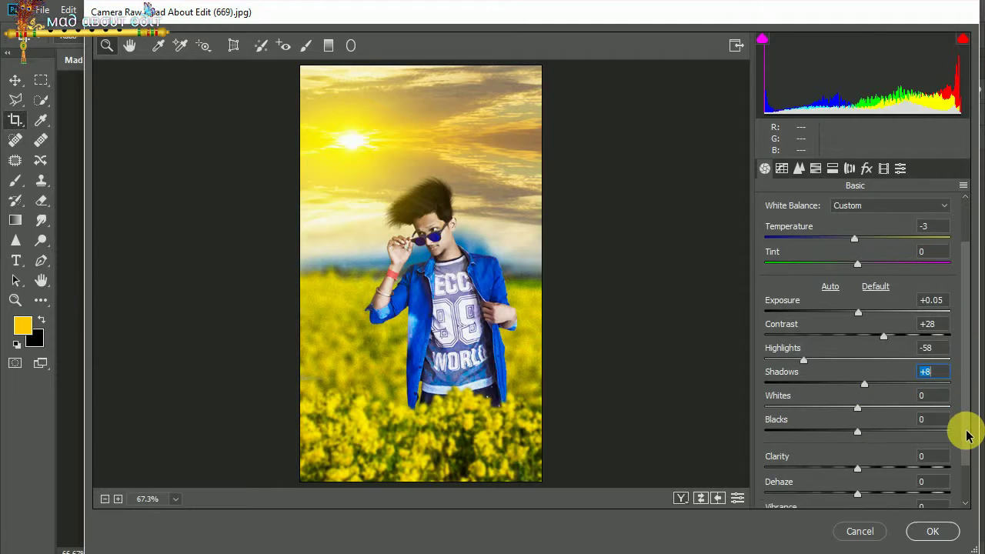
{"action": "mouse_move", "coordinate": [862, 451]}
{"action": "left_mouse_down"}
{"action": "mouse_move", "coordinate": [839, 460]}
{"action": "mouse_move", "coordinate": [869, 482]}
{"action": "left_mouse_up"}
{"action": "left_click", "coordinate": [782, 168]}
Set HSL saturation: reds +21, yellows lowered, blues +44.
{"action": "scroll", "coordinate": [961, 446], "scroll_direction": "down", "scroll_amount": 1}
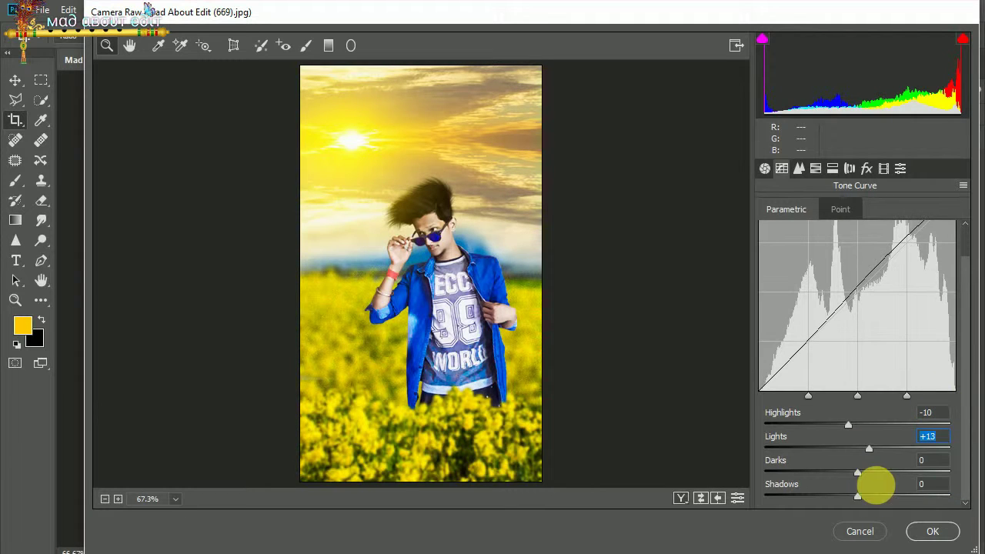
{"action": "left_click", "coordinate": [799, 168]}
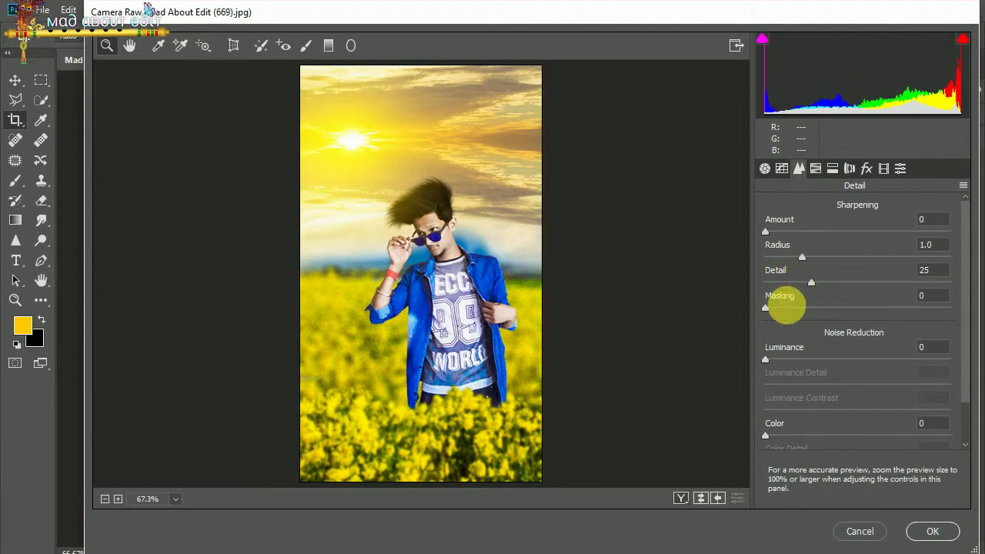
{"action": "left_click", "coordinate": [816, 168]}
{"action": "left_click_drag", "start_coordinate": [862, 265], "coordinate": [880, 265]}
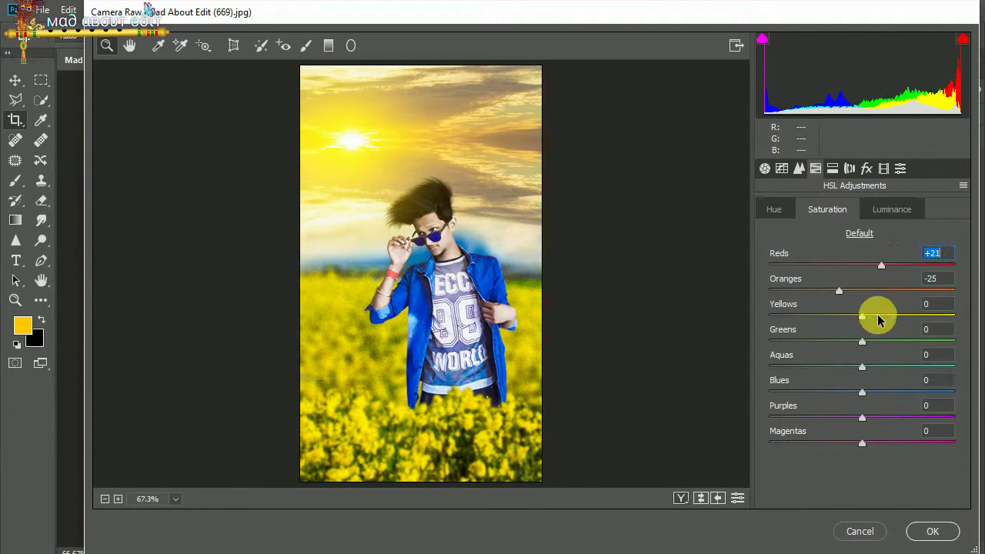
{"action": "mouse_move", "coordinate": [862, 316]}
{"action": "left_mouse_down"}
{"action": "mouse_move", "coordinate": [829, 323]}
{"action": "mouse_move", "coordinate": [853, 325]}
{"action": "left_mouse_up"}
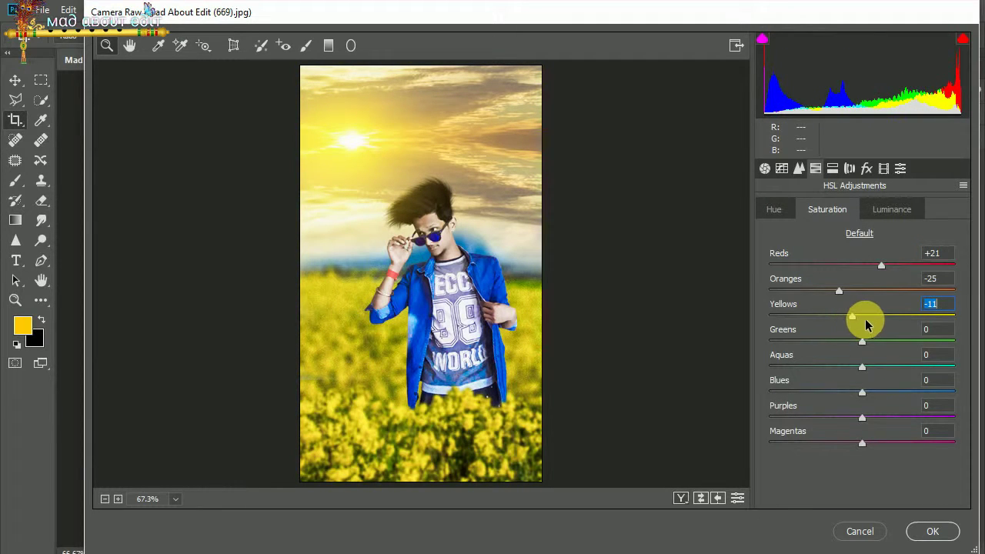
{"action": "left_click_drag", "start_coordinate": [889, 393], "coordinate": [902, 391]}
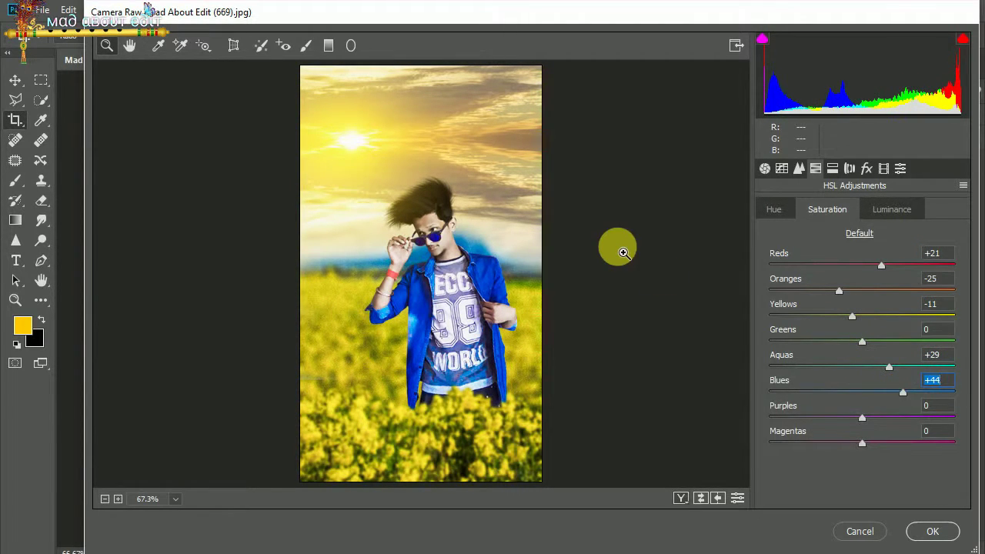
Darken HSL luminance: blues -28, aquas -31, and yellows lowered.
{"action": "left_click", "coordinate": [885, 208]}
{"action": "left_click_drag", "start_coordinate": [847, 392], "coordinate": [835, 393]}
{"action": "left_click", "coordinate": [834, 366]}
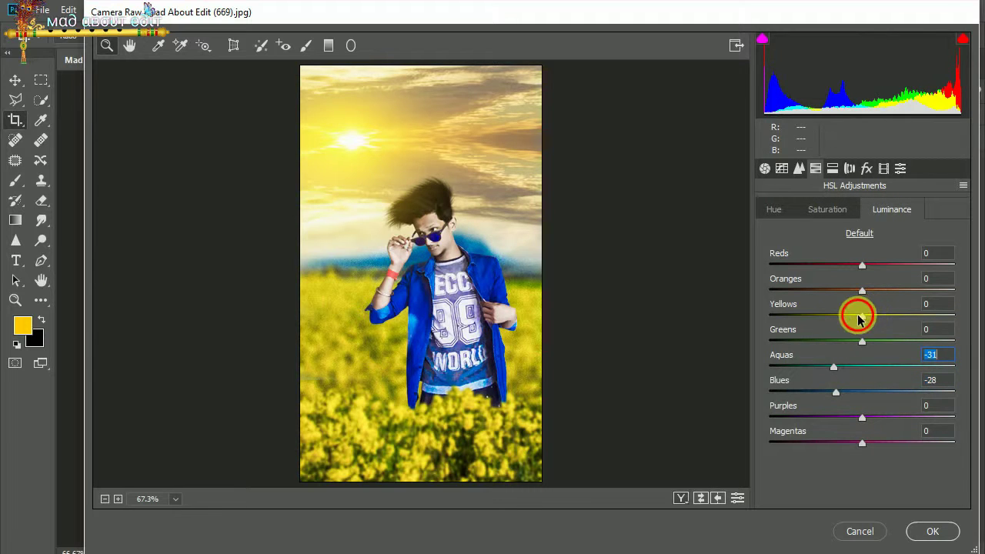
{"action": "left_click_drag", "start_coordinate": [859, 317], "coordinate": [837, 322]}
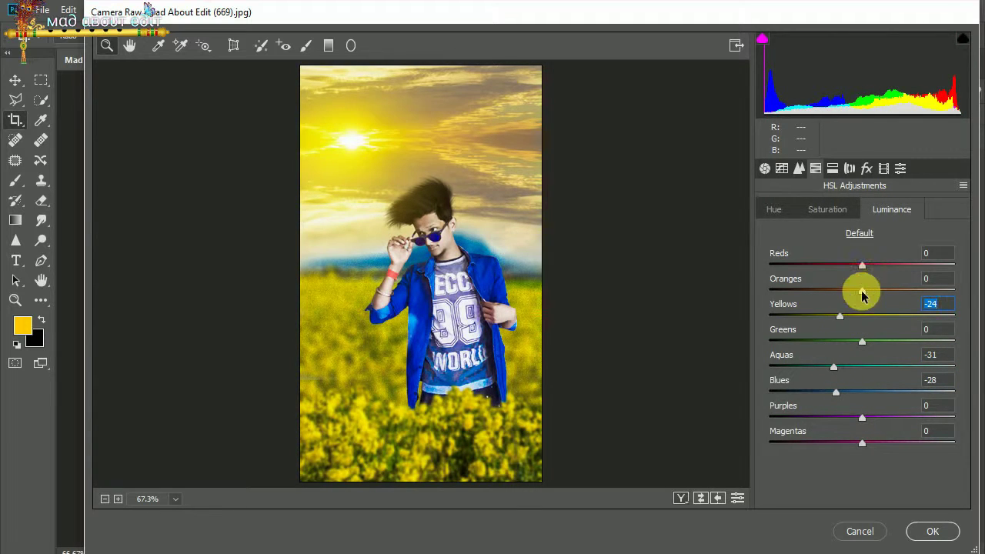
Adjust split-toning balance, add a -24 post-crop vignette and apply the Camera Raw grade.
{"action": "left_click", "coordinate": [850, 167]}
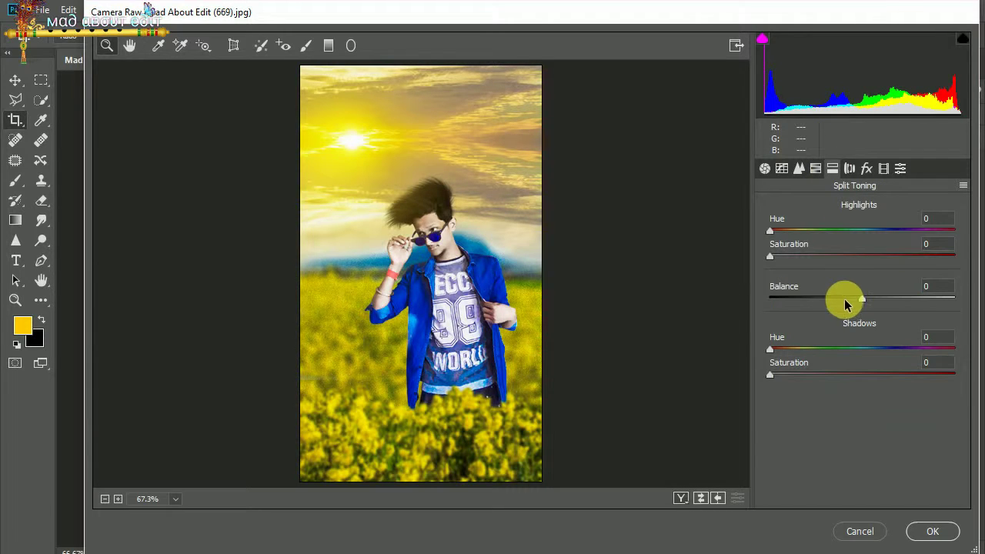
{"action": "left_click", "coordinate": [844, 299]}
{"action": "left_click", "coordinate": [867, 168]}
{"action": "left_click_drag", "start_coordinate": [855, 367], "coordinate": [842, 376]}
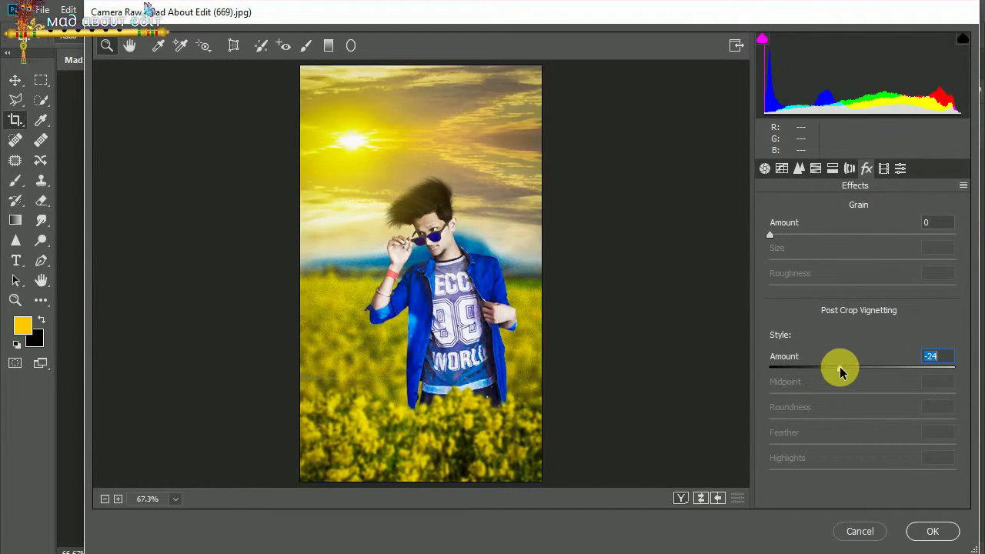
{"action": "left_click", "coordinate": [929, 531]}
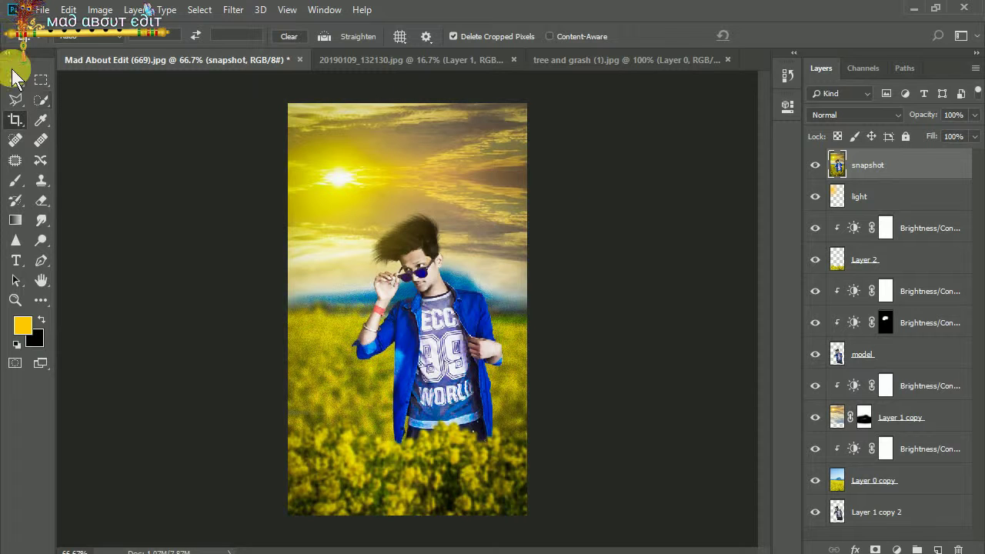
Close 20190109_132130.jpg and tree and grash (1).jpg without saving.
{"action": "left_click", "coordinate": [389, 59]}
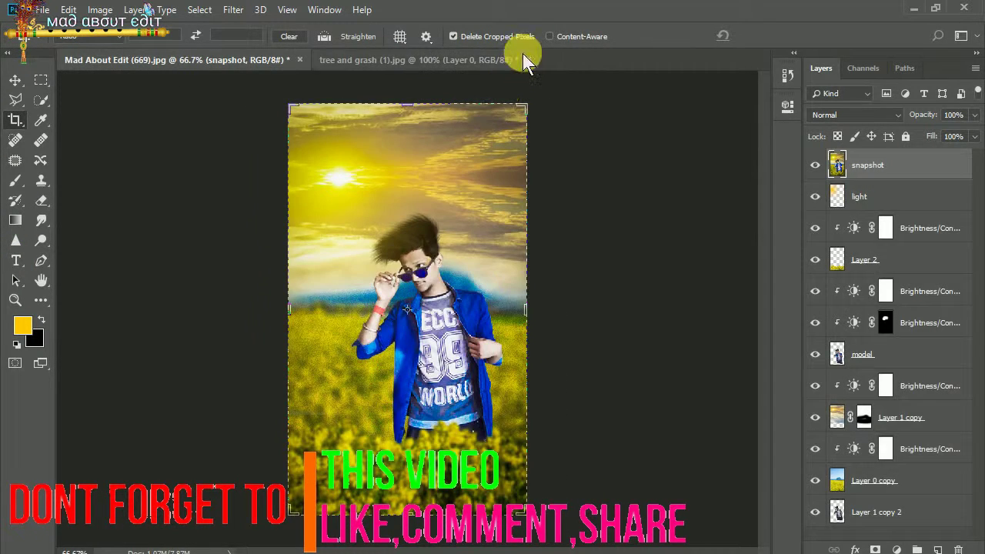
{"action": "left_click", "coordinate": [528, 59]}
{"action": "left_click", "coordinate": [498, 224]}
{"action": "left_click", "coordinate": [42, 10]}
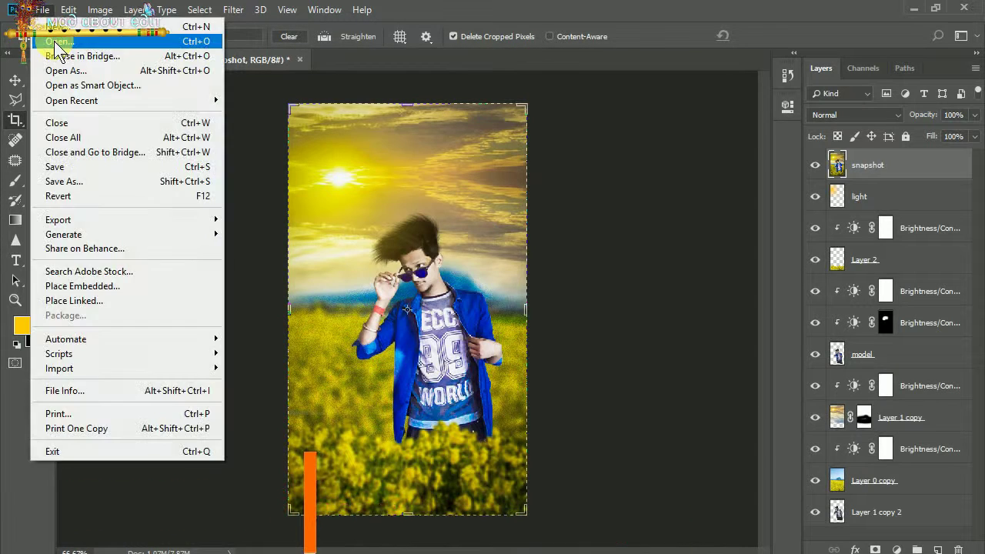